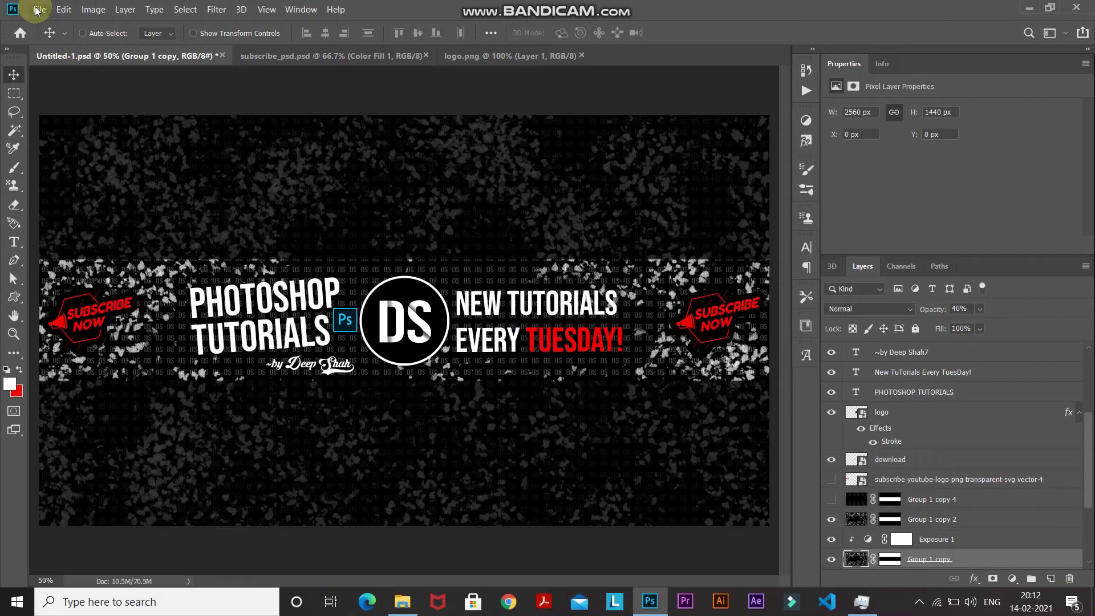
- Create a new document 2560 by 1440 pixels at 72 pixels/inch with a white background
{"action": "left_click", "coordinate": [39, 9]}
{"action": "left_click", "coordinate": [50, 25]}
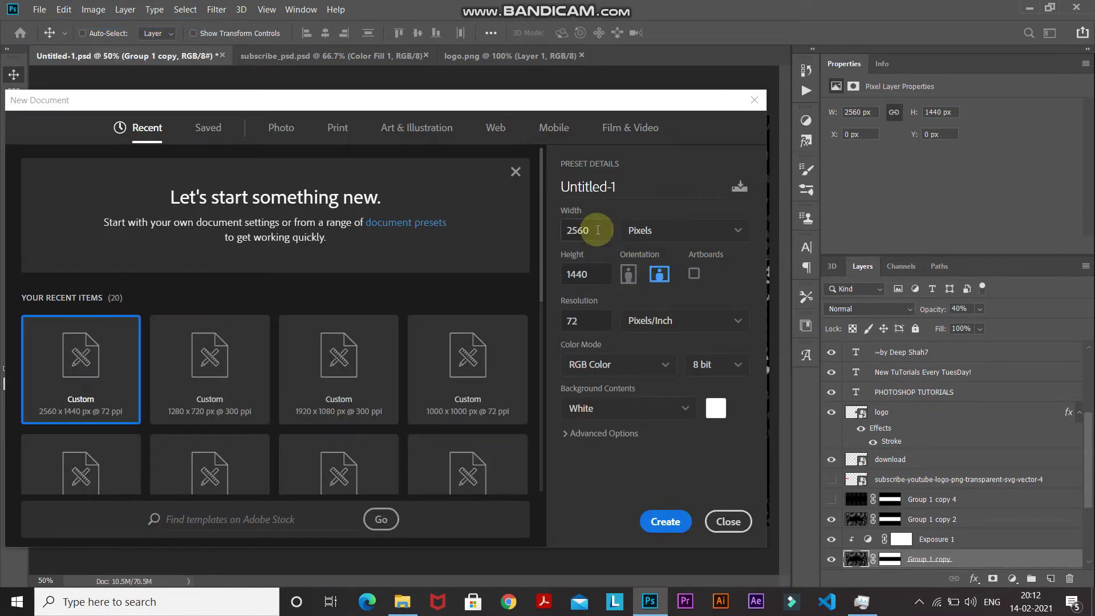
{"action": "double_click", "coordinate": [598, 230]}
{"action": "double_click", "coordinate": [586, 274]}
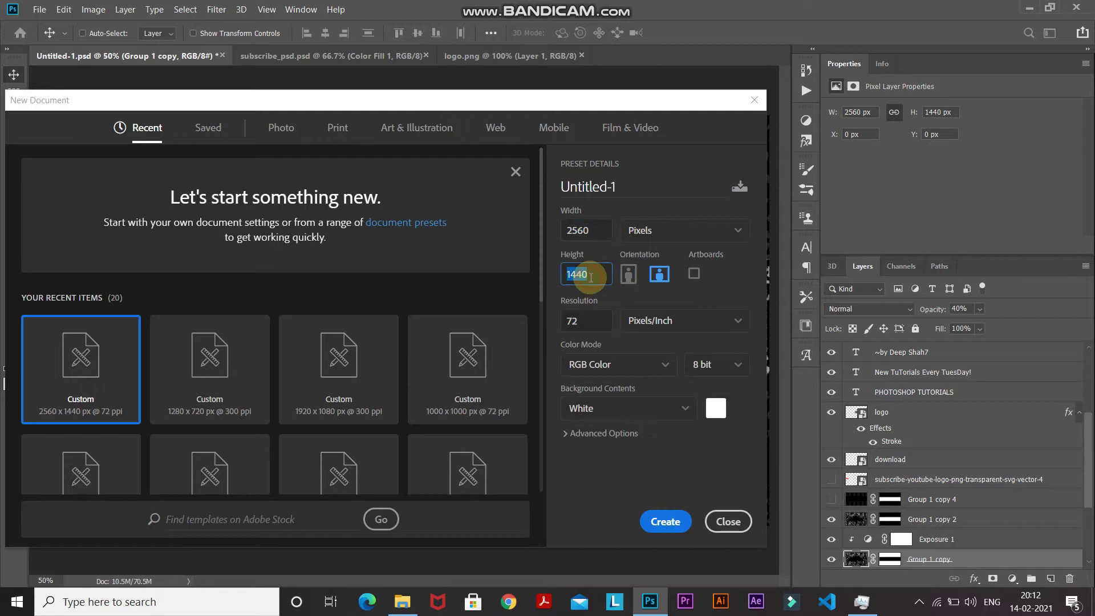
{"action": "double_click", "coordinate": [591, 322]}
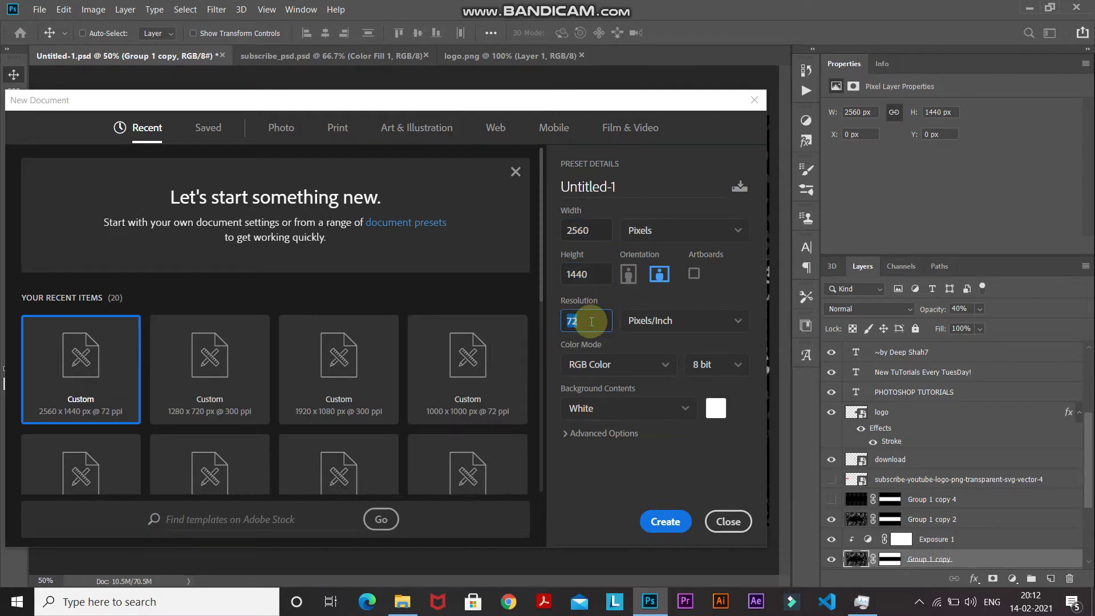
{"action": "left_click", "coordinate": [658, 522]}
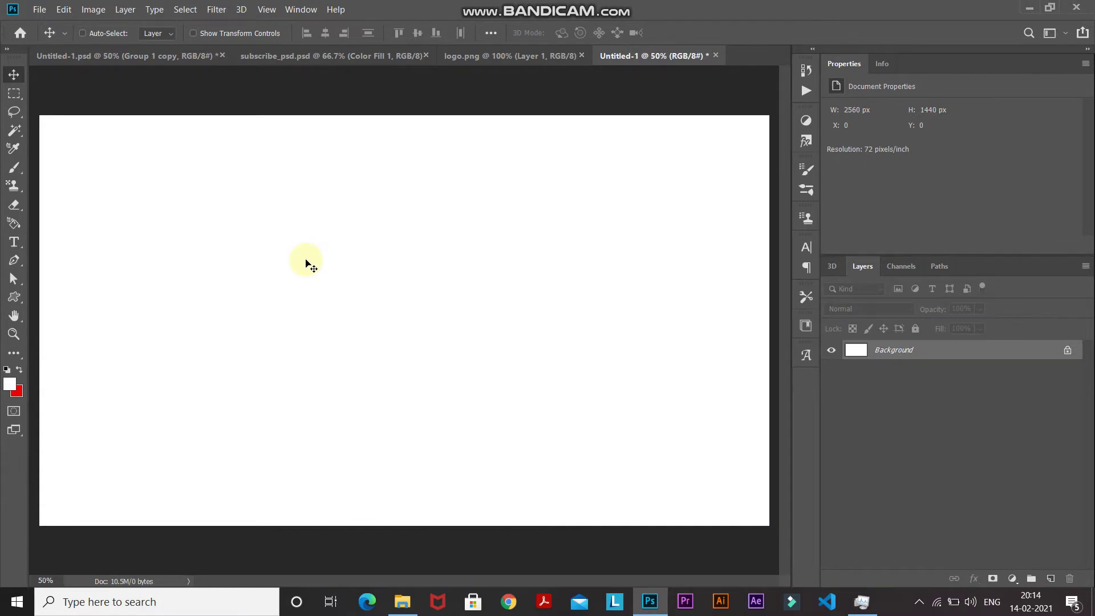
- Place the Channel Art Template (Fireworks) PNG as an embedded object filling the canvas
{"action": "left_click", "coordinate": [39, 9]}
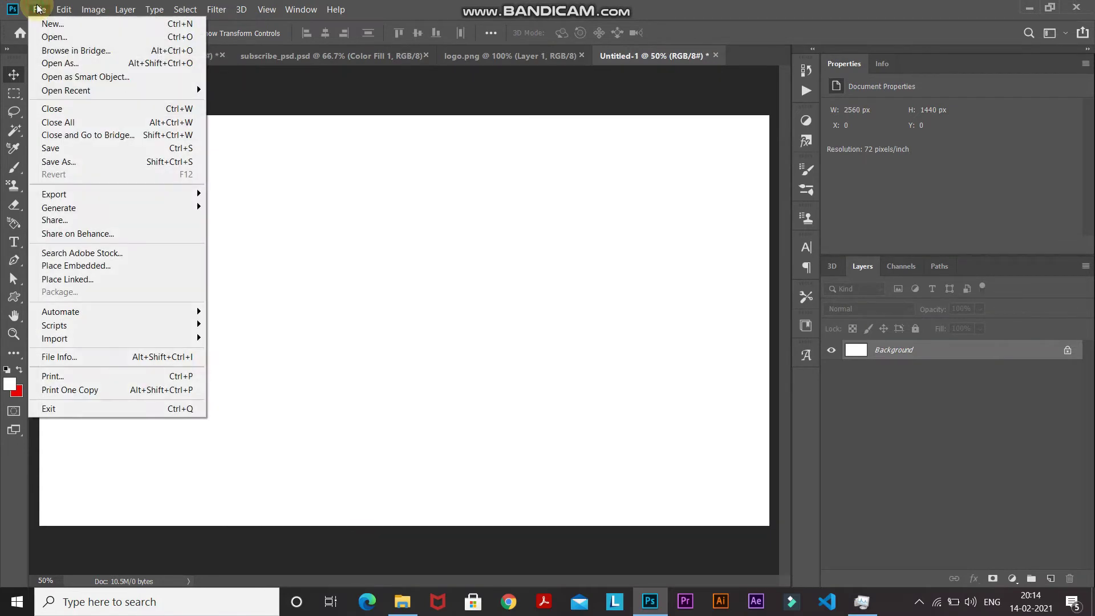
{"action": "left_click", "coordinate": [90, 266]}
{"action": "left_click", "coordinate": [230, 122]}
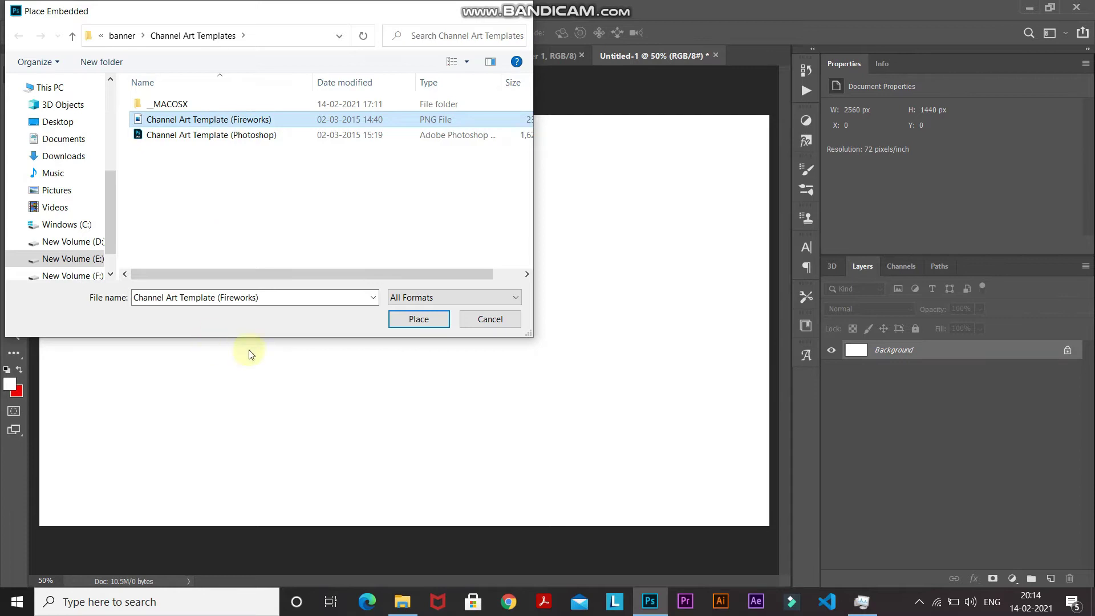
{"action": "left_click", "coordinate": [399, 318]}
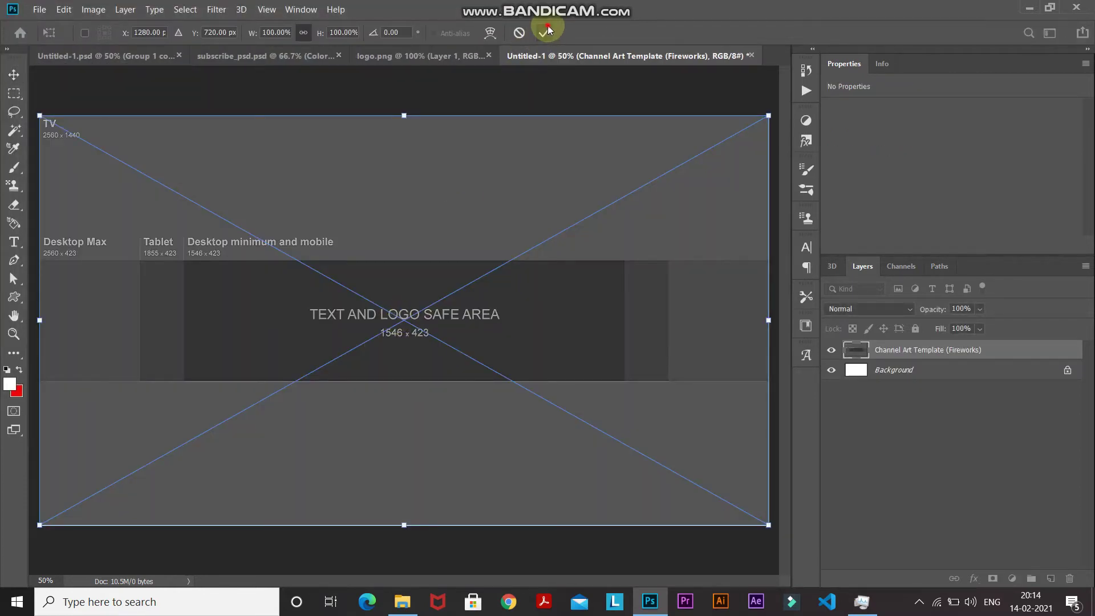
{"action": "left_click", "coordinate": [544, 31]}
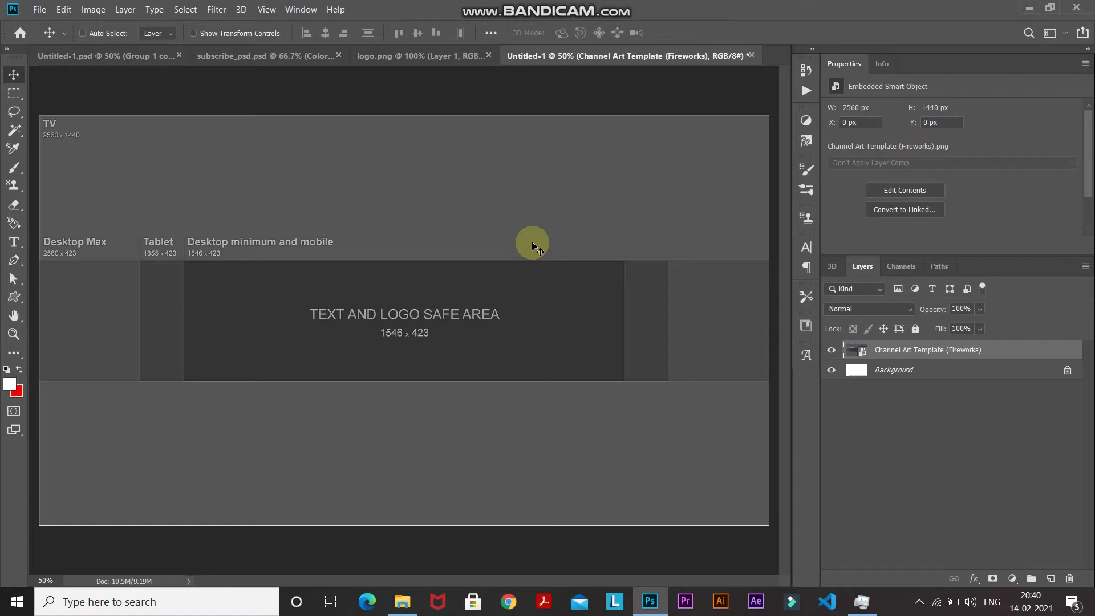
- Show the rulers and add four vertical guides at the tablet and safe-area side edges, plus two horizontal guides along the safe area's upper and lower edges
{"action": "key", "text": "ctrl"}
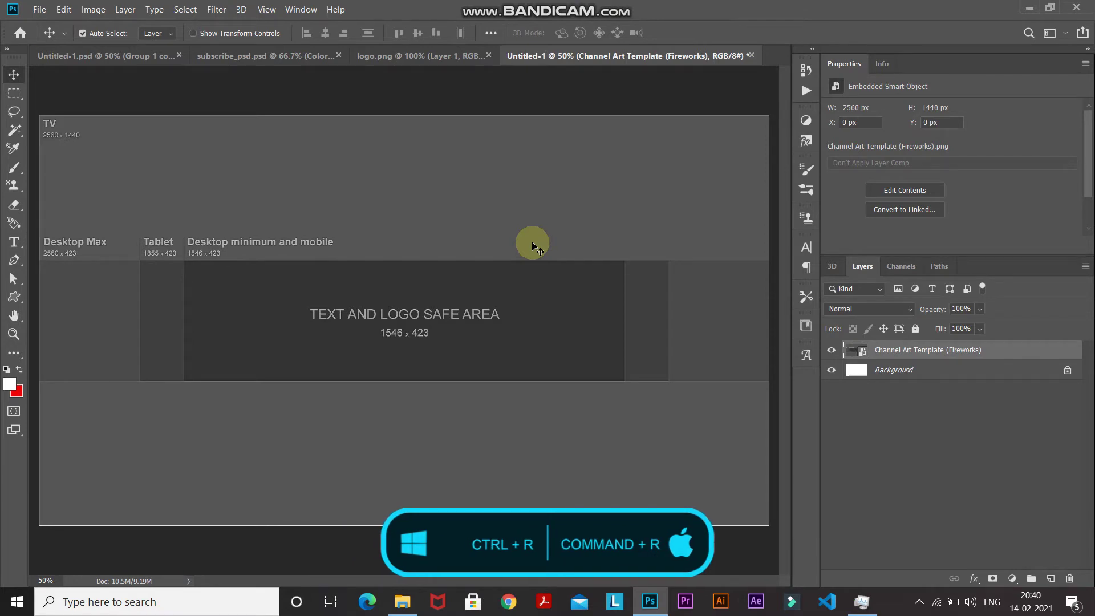
{"action": "key", "text": "ctrl+r"}
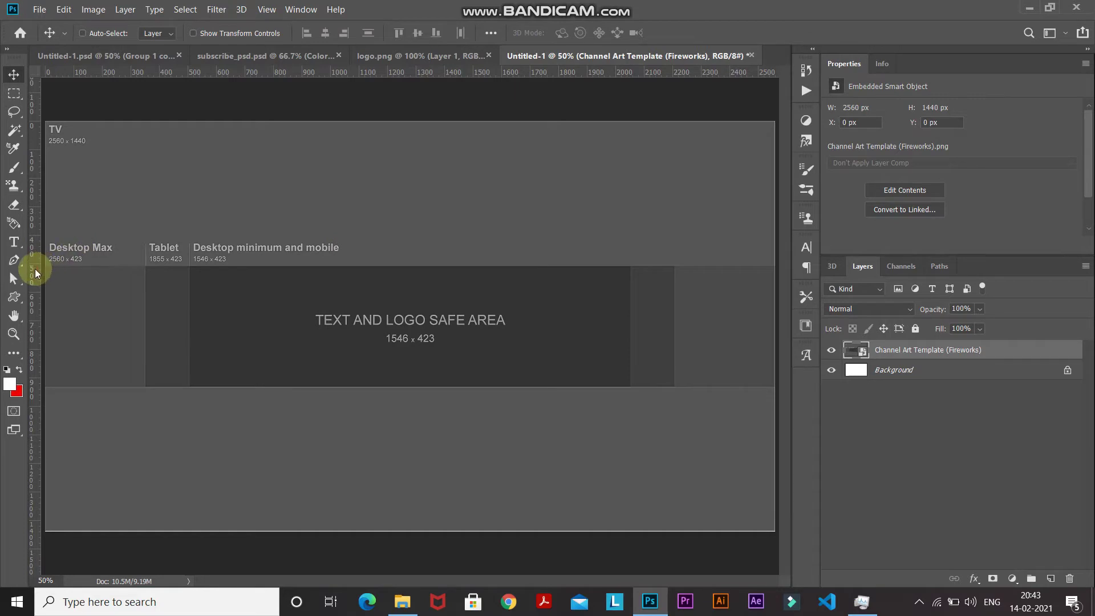
{"action": "left_click_drag", "start_coordinate": [36, 272], "coordinate": [190, 292]}
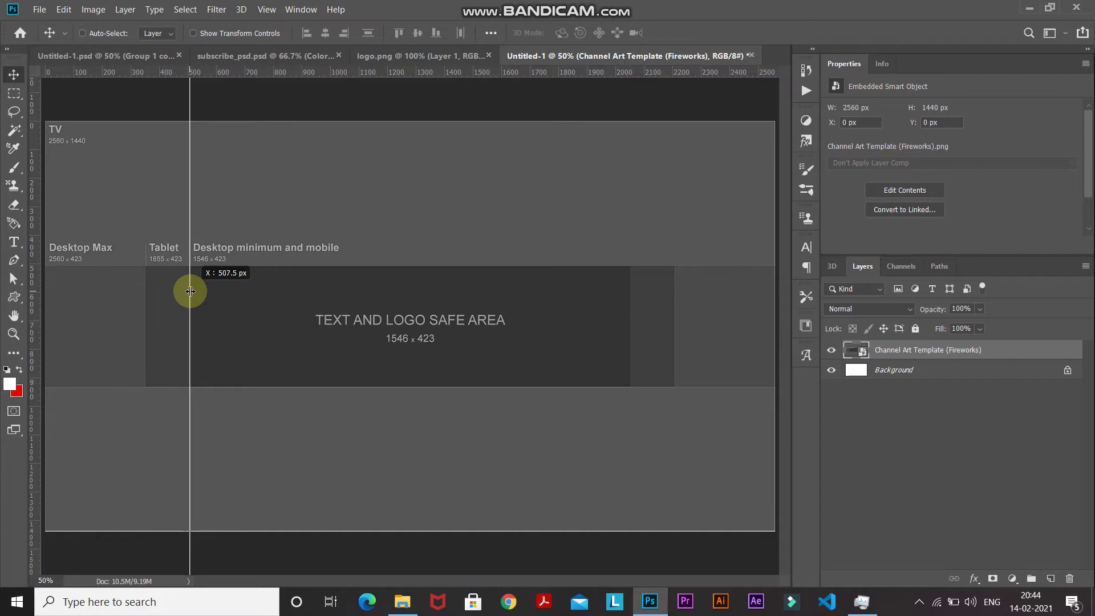
{"action": "left_click_drag", "start_coordinate": [190, 292], "coordinate": [190, 292]}
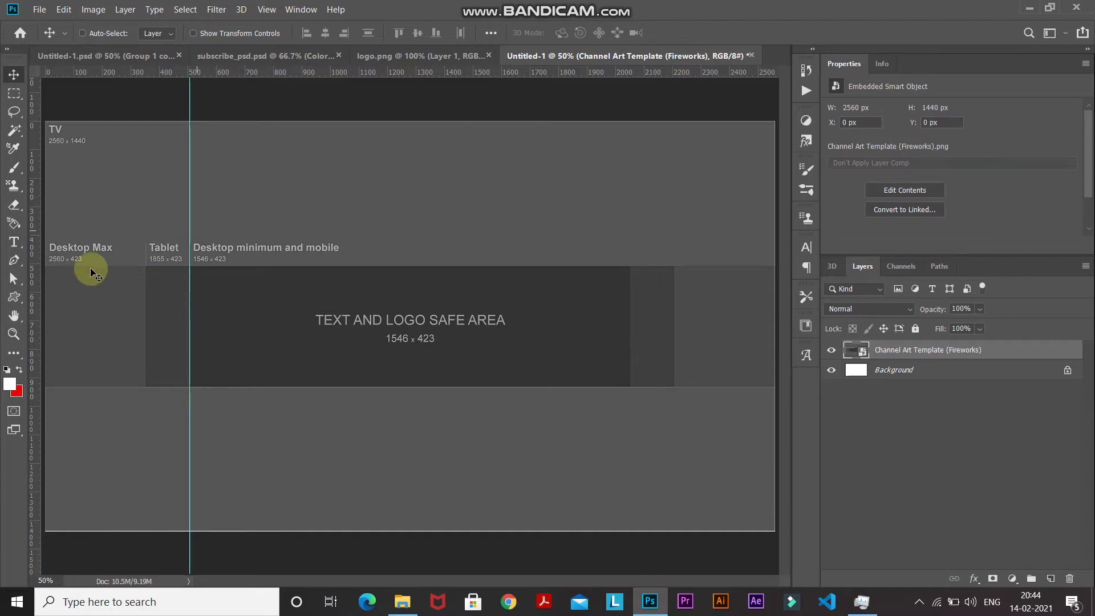
{"action": "left_click_drag", "start_coordinate": [35, 284], "coordinate": [145, 292]}
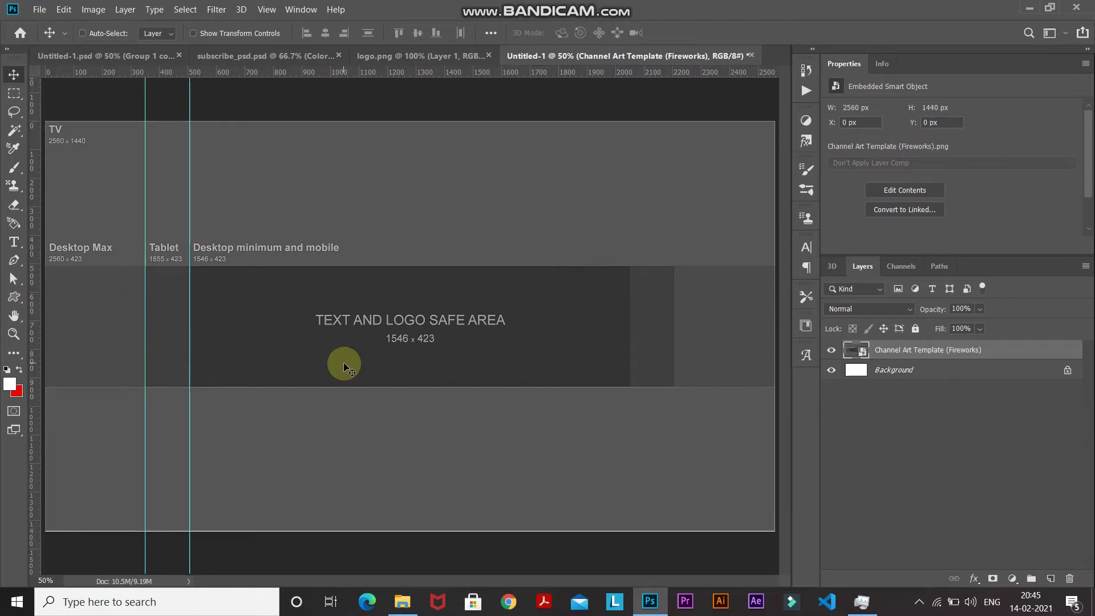
{"action": "left_click_drag", "start_coordinate": [34, 292], "coordinate": [631, 347]}
{"action": "left_click_drag", "start_coordinate": [34, 342], "coordinate": [674, 345]}
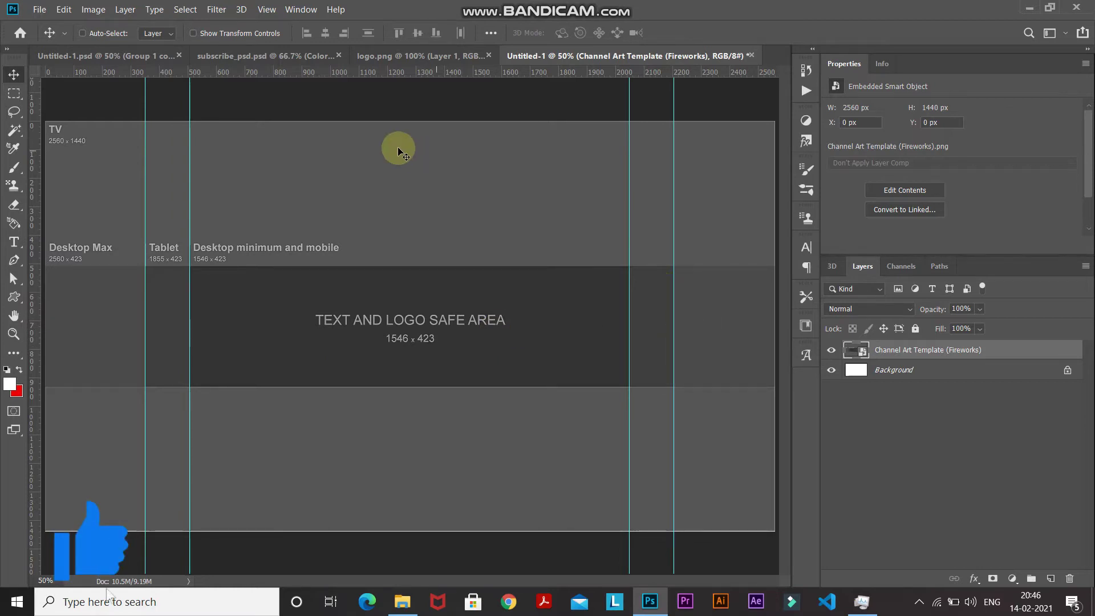
{"action": "left_click_drag", "start_coordinate": [340, 71], "coordinate": [337, 264]}
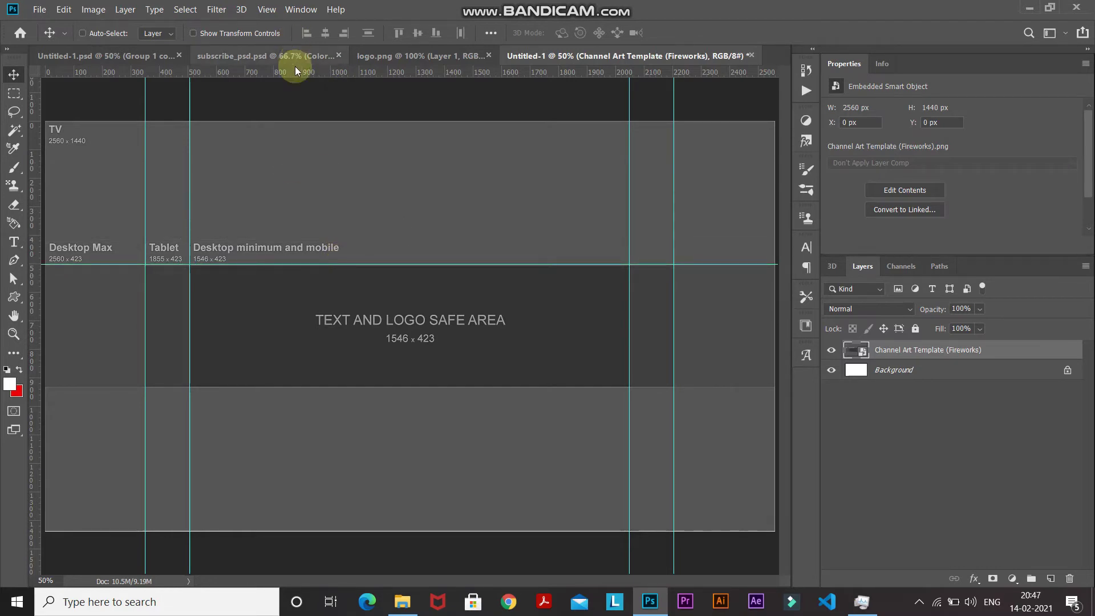
{"action": "left_click_drag", "start_coordinate": [295, 72], "coordinate": [294, 387]}
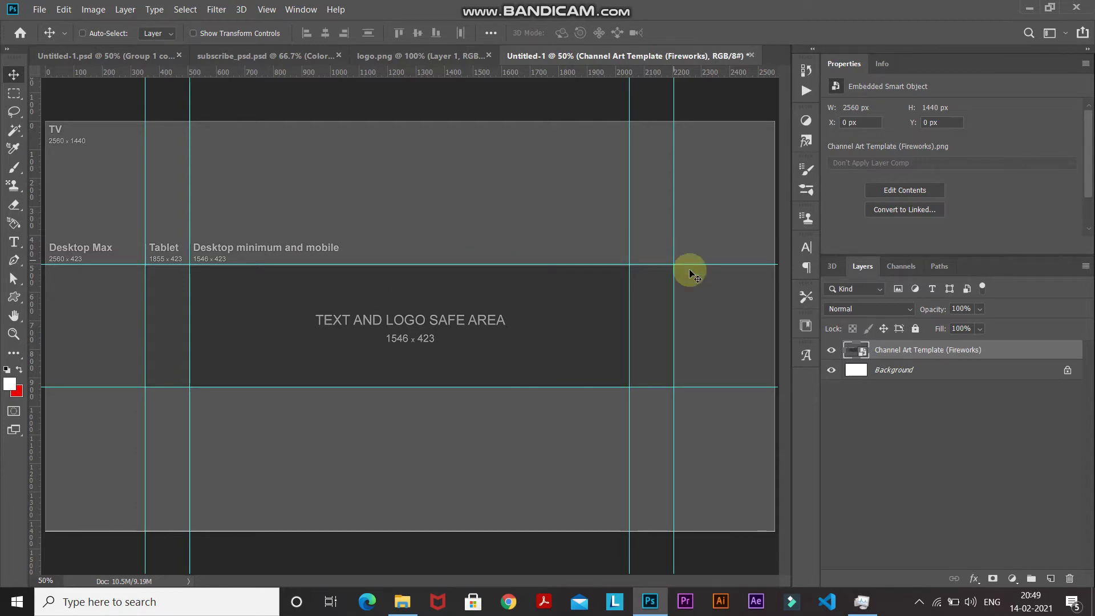
- Delete the Channel Art Template (Fireworks) layer, keeping the guides
{"action": "right_click", "coordinate": [1011, 353]}
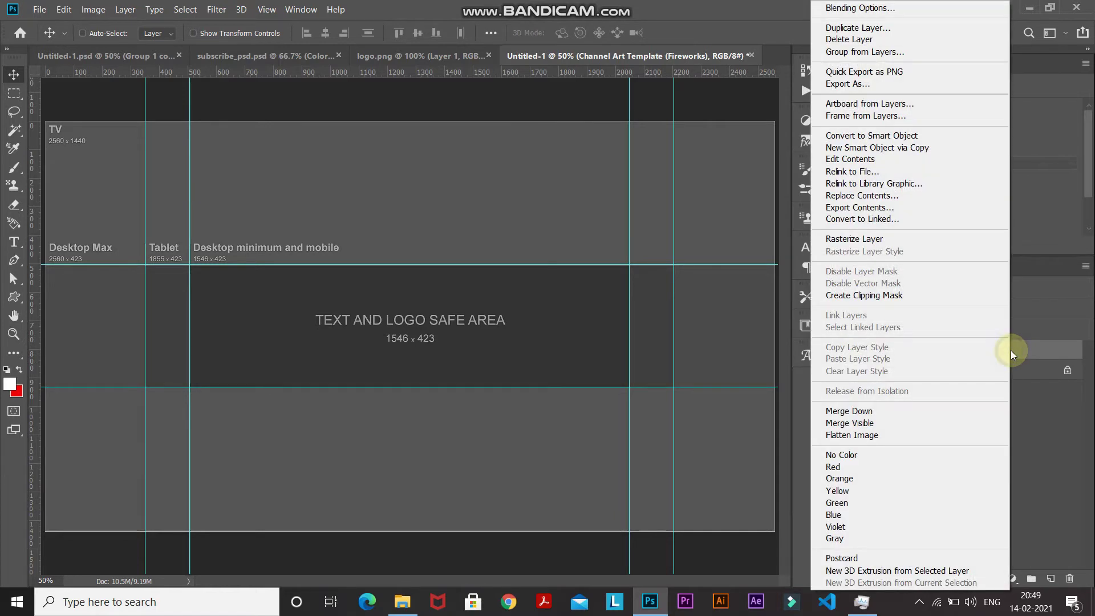
{"action": "left_click", "coordinate": [833, 38]}
{"action": "left_click", "coordinate": [510, 234]}
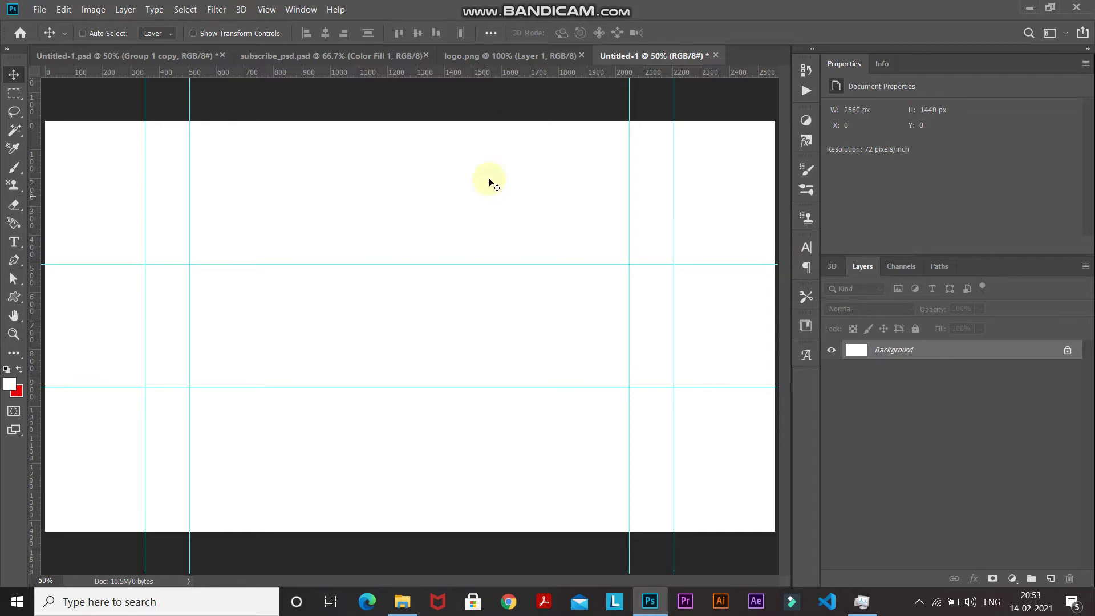
- Define the logo.png artwork as a pattern named Logo, and close the logo document
{"action": "left_click", "coordinate": [492, 56]}
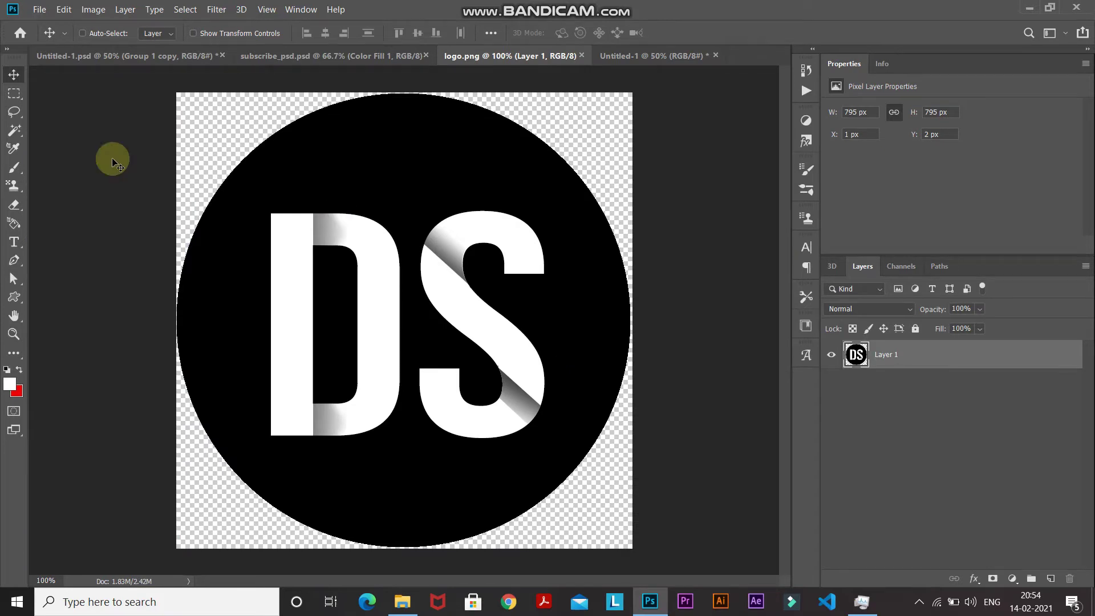
{"action": "left_click", "coordinate": [63, 10]}
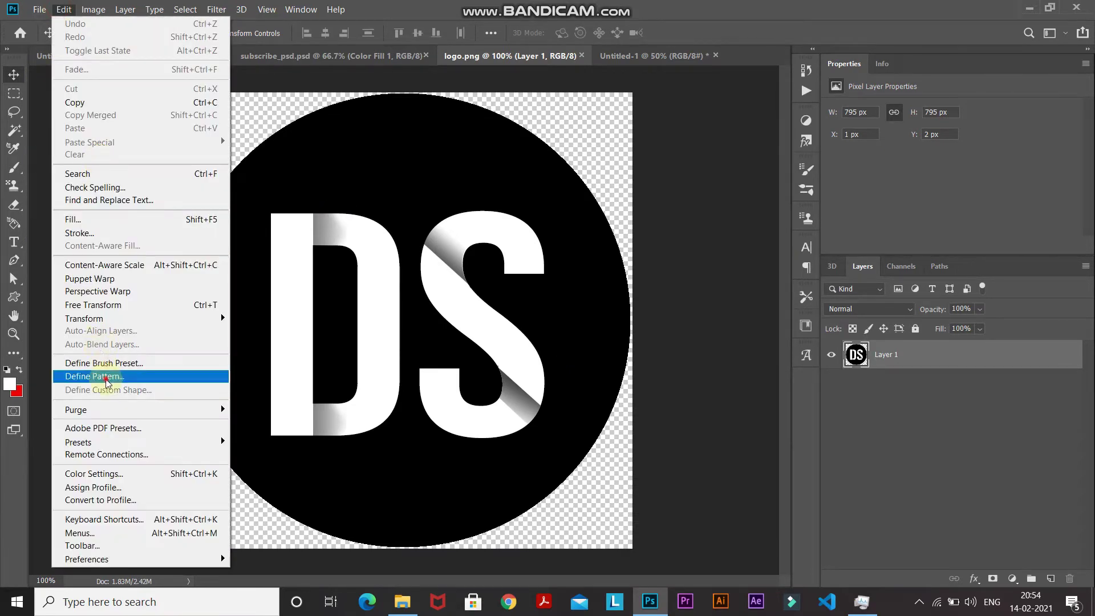
{"action": "left_click", "coordinate": [100, 377]}
{"action": "key", "text": "BackSpace"}
{"action": "type", "text": "Logo"}
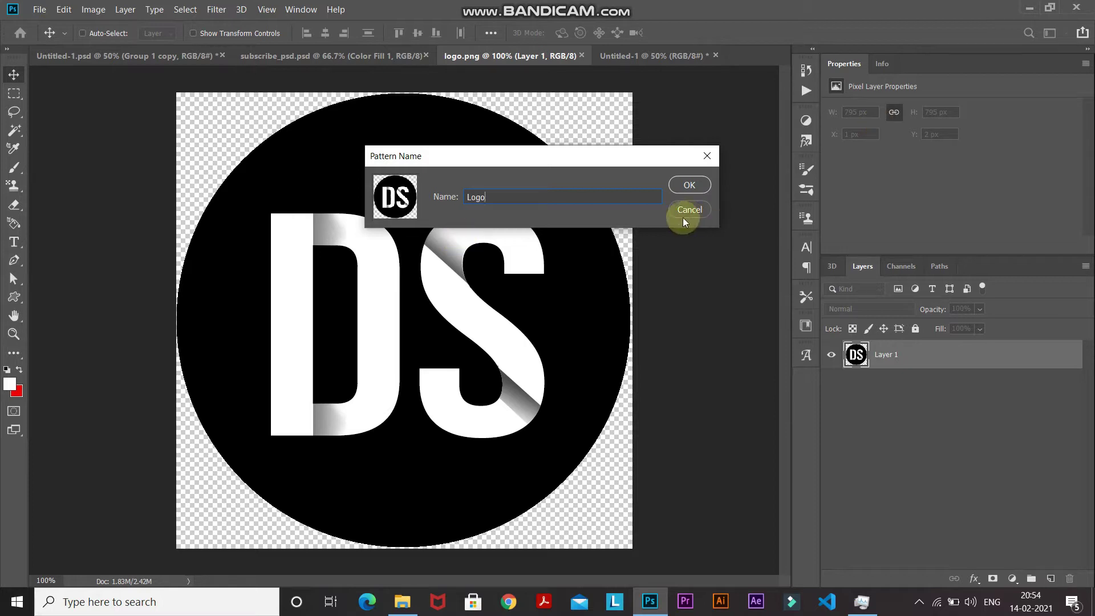
{"action": "left_click", "coordinate": [684, 184]}
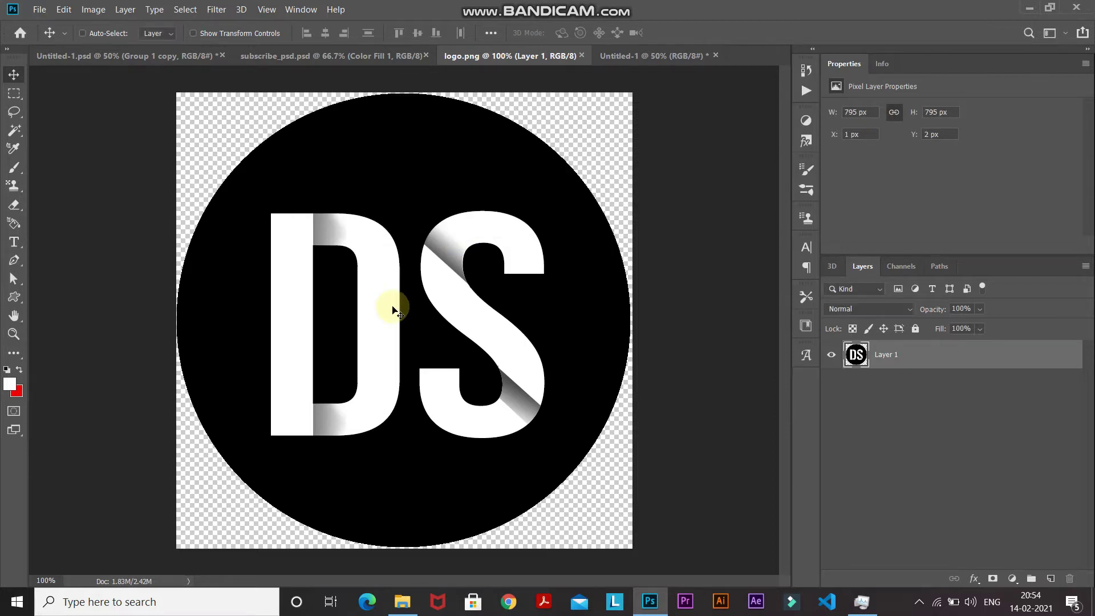
{"action": "left_click", "coordinate": [581, 56]}
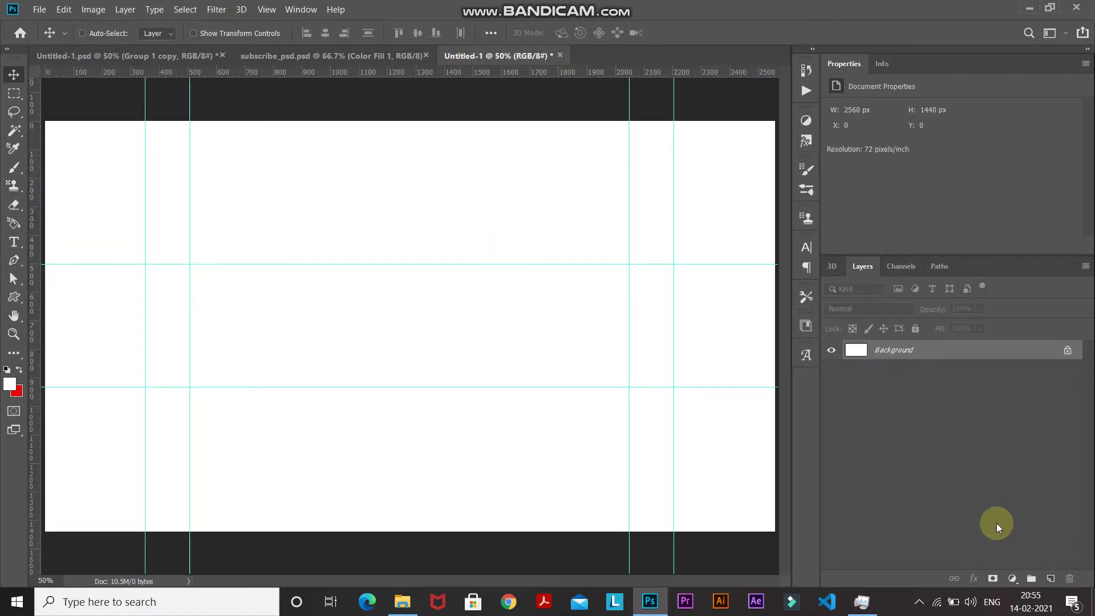
- Add a Solid Color fill layer in black (000000) above the Background
{"action": "left_click", "coordinate": [1012, 579]}
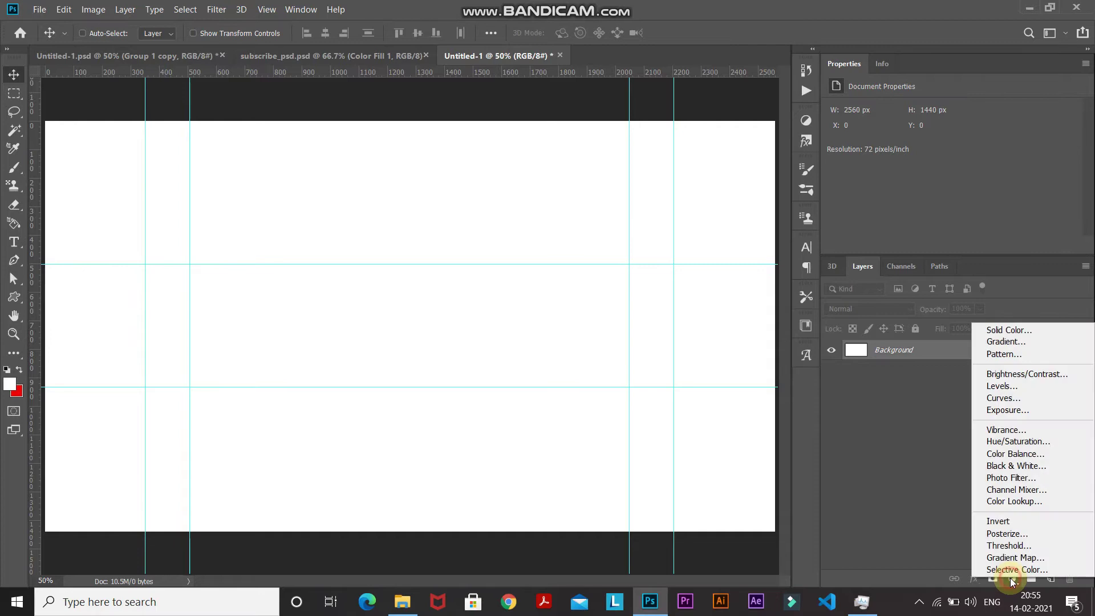
{"action": "left_click", "coordinate": [1004, 329]}
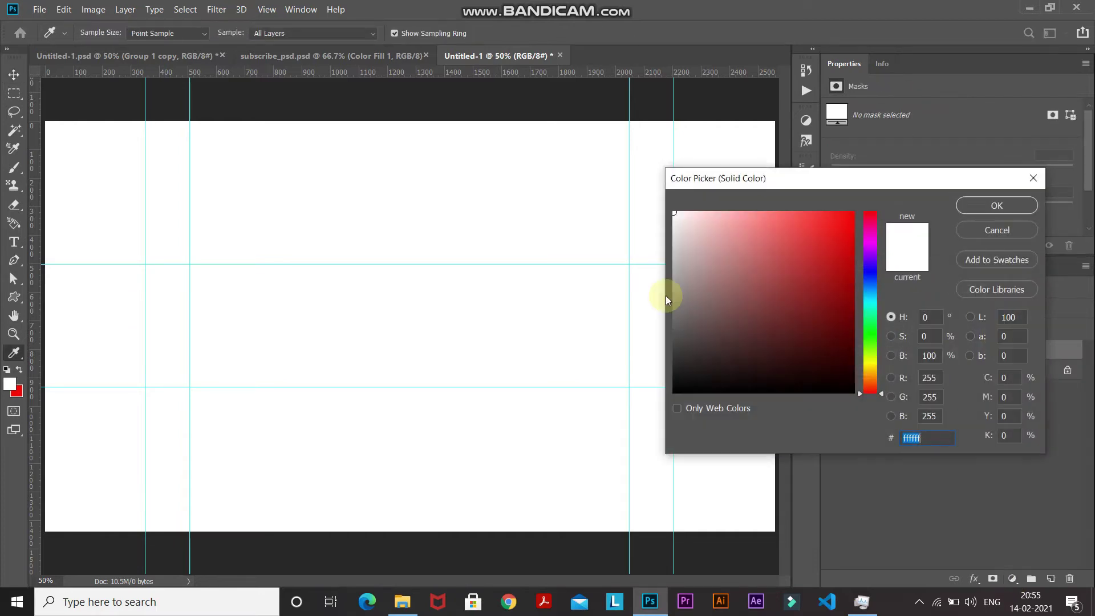
{"action": "mouse_move", "coordinate": [680, 359]}
{"action": "left_mouse_down"}
{"action": "mouse_move", "coordinate": [655, 387]}
{"action": "mouse_move", "coordinate": [667, 399]}
{"action": "left_mouse_up"}
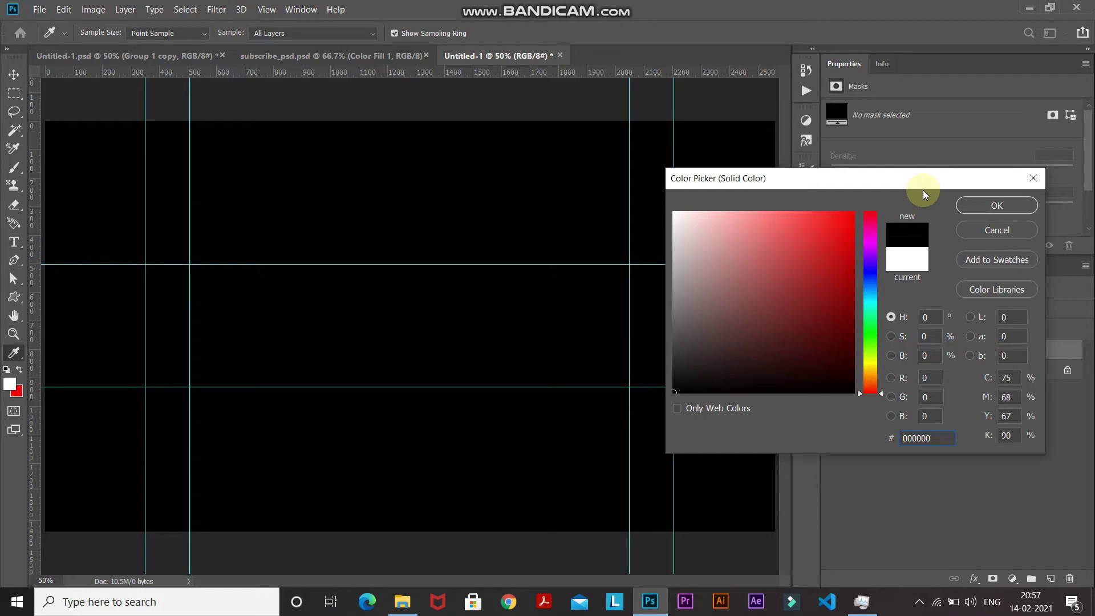
{"action": "left_click", "coordinate": [961, 203]}
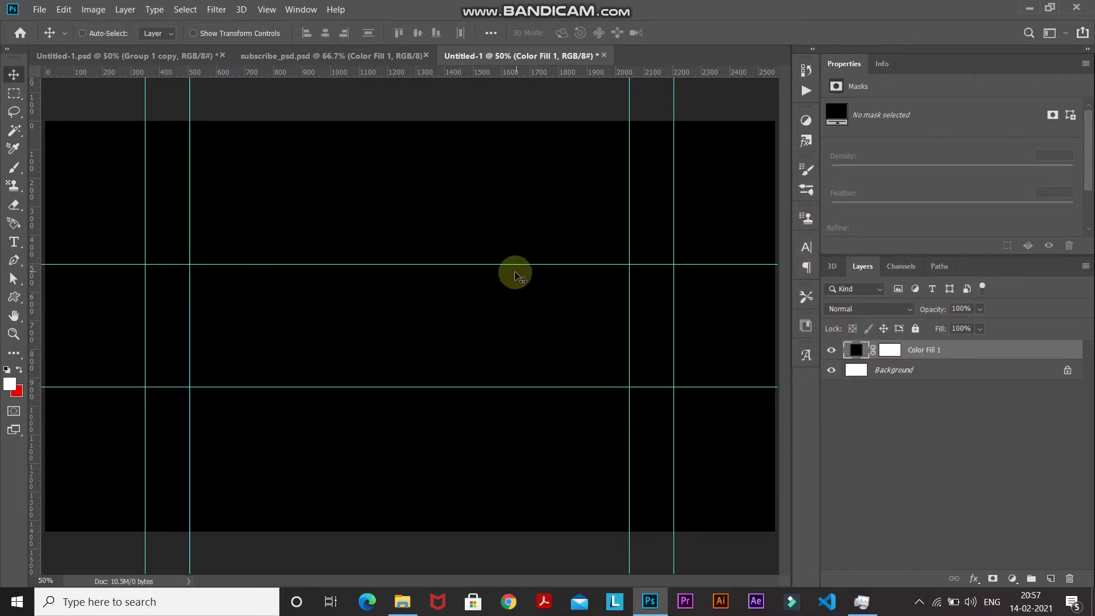
- Apply a Pattern Overlay to the black fill layer using the newly defined DS logo pattern at 5% scale
{"action": "left_click", "coordinate": [974, 578]}
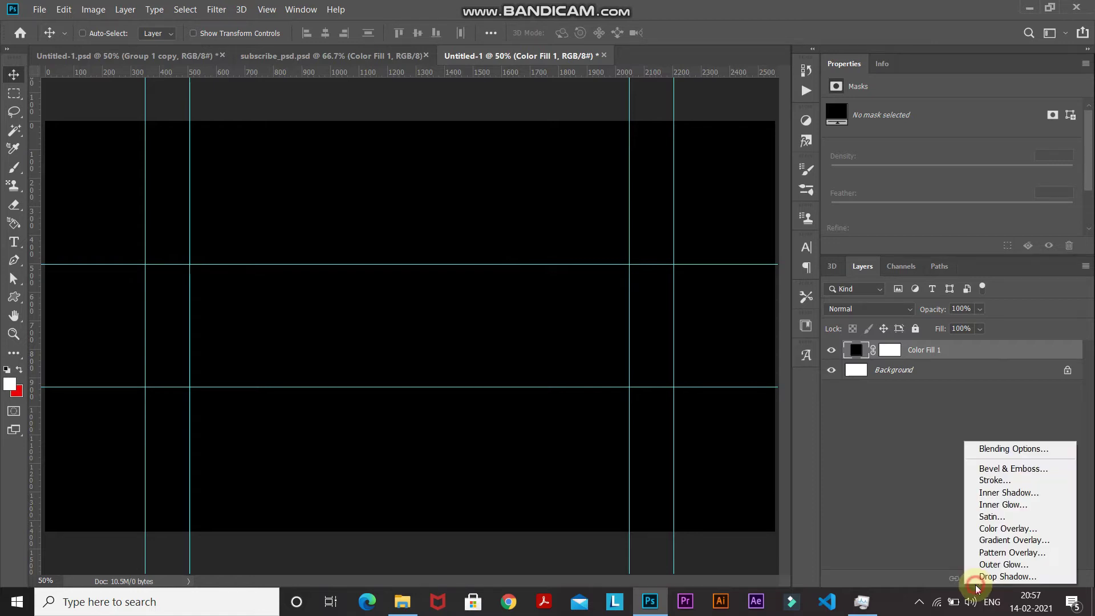
{"action": "left_click", "coordinate": [981, 552]}
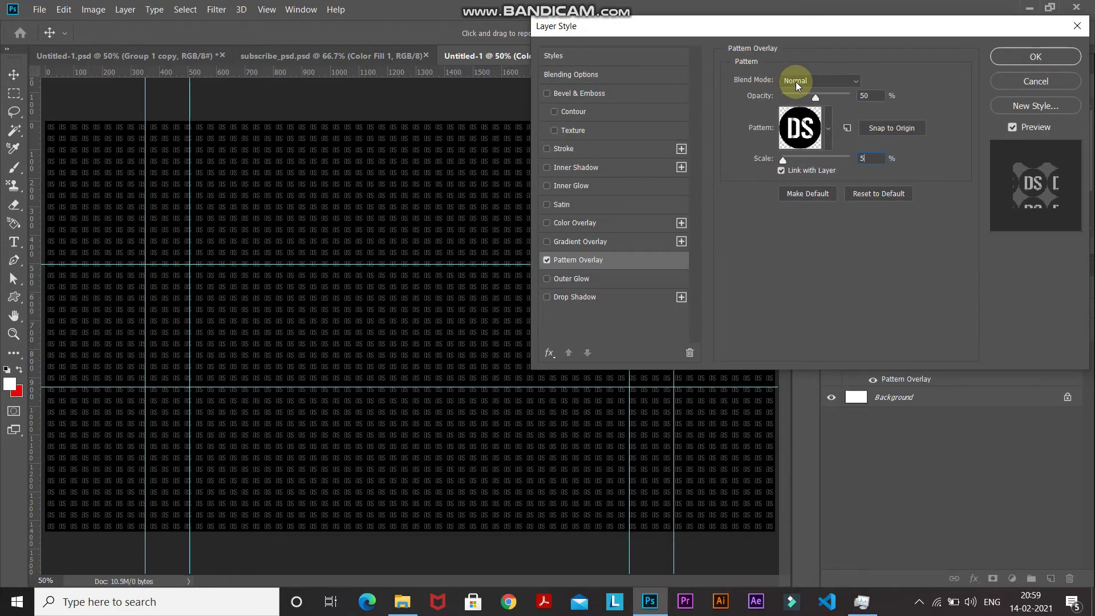
{"action": "left_click", "coordinate": [828, 127]}
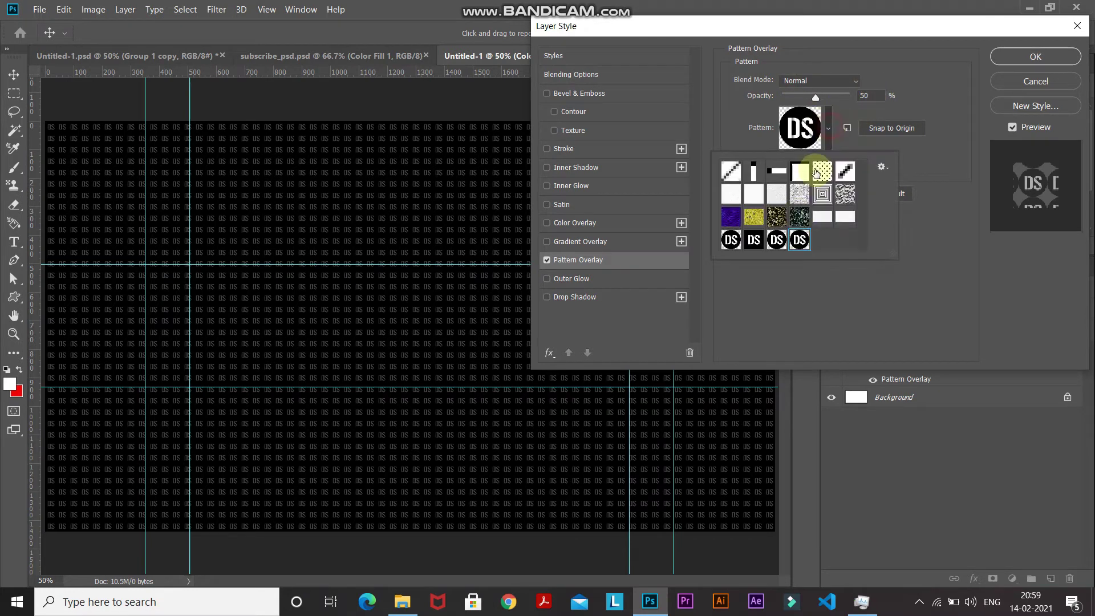
{"action": "double_click", "coordinate": [799, 240]}
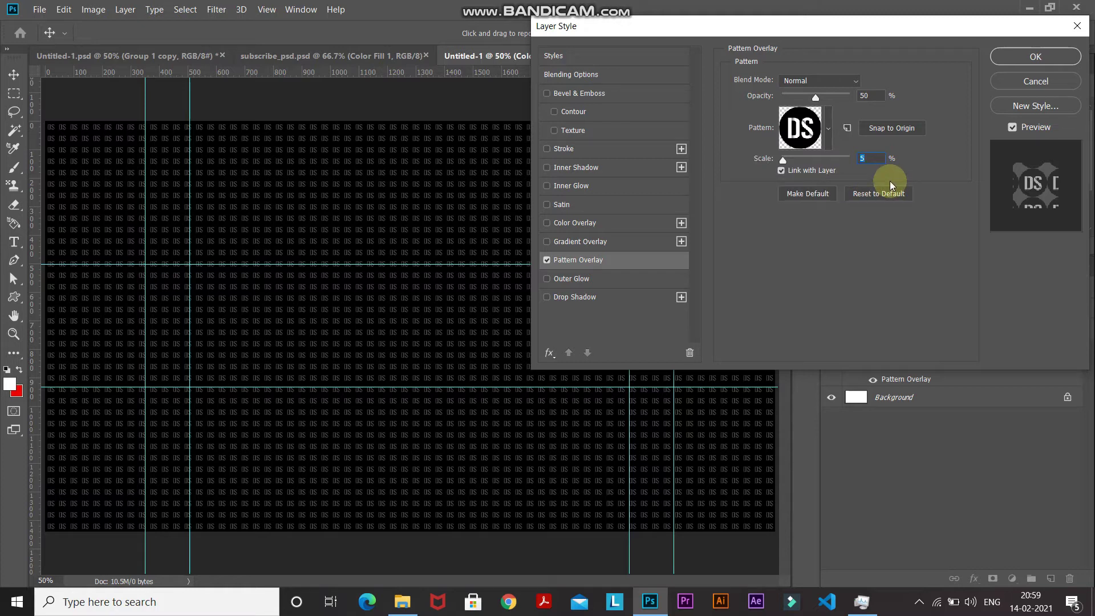
{"action": "left_click", "coordinate": [783, 161]}
{"action": "left_click_drag", "start_coordinate": [784, 162], "coordinate": [798, 164]}
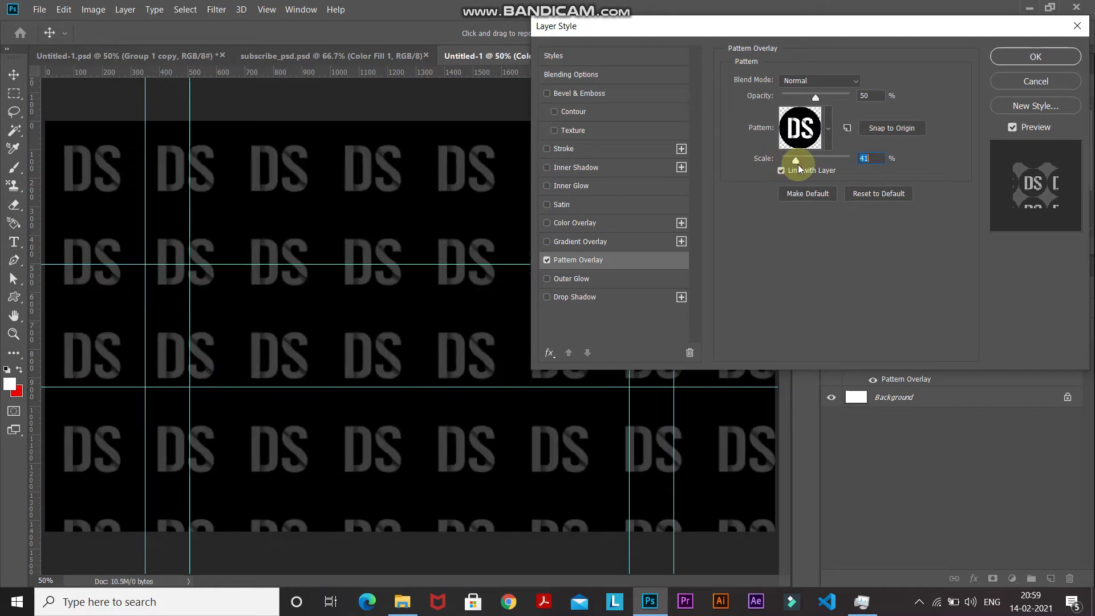
{"action": "type", "text": "5"}
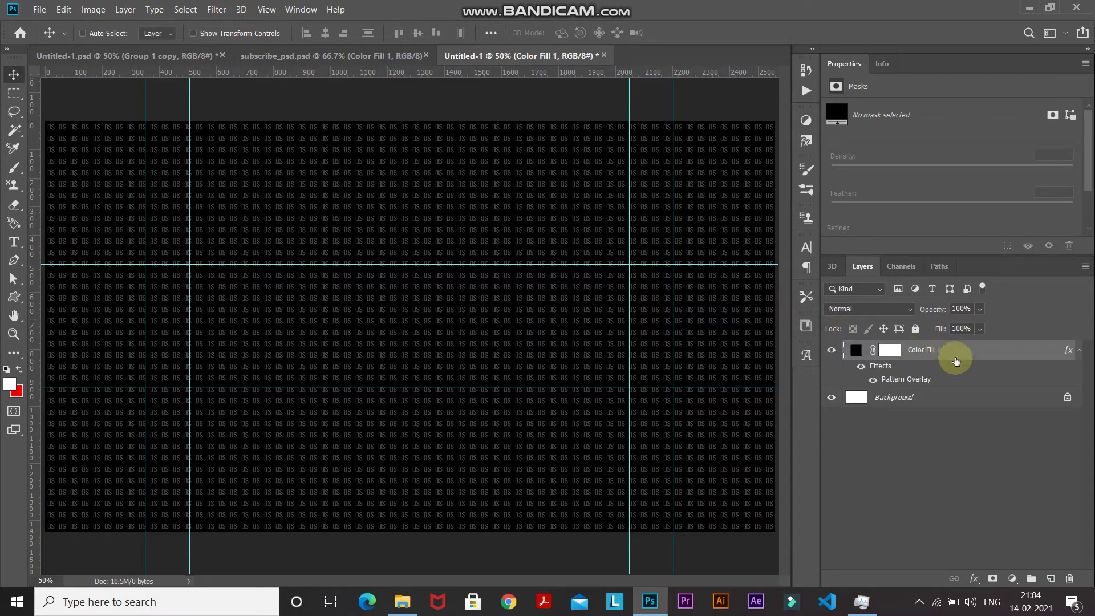
- Convert the Color Fill 1 layer with its DS pattern to a Smart Object and rename it Background
{"action": "left_click", "coordinate": [975, 350]}
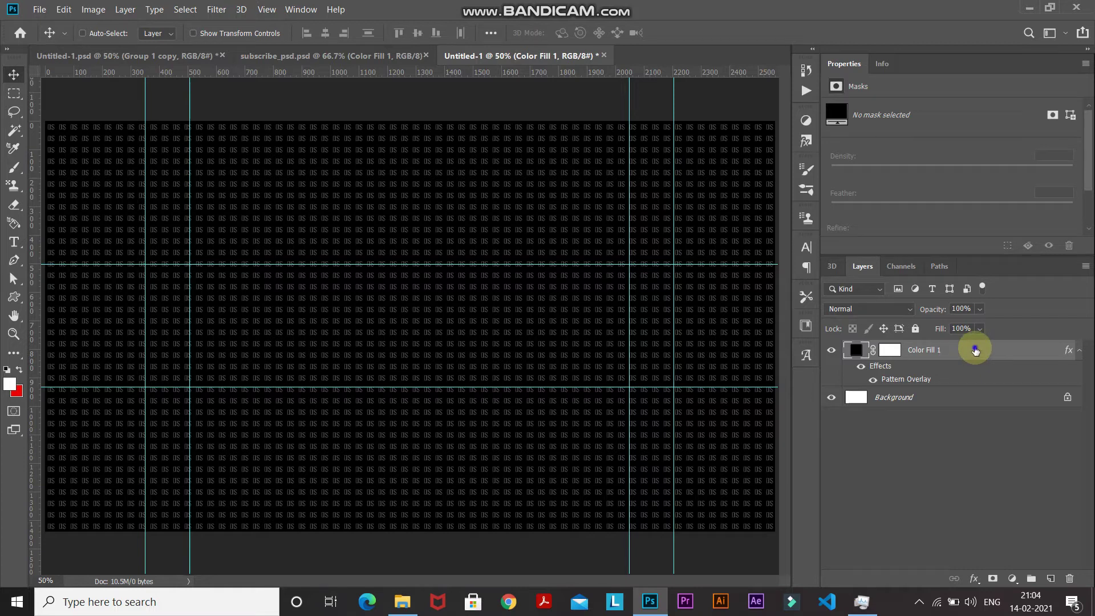
{"action": "right_click", "coordinate": [976, 351]}
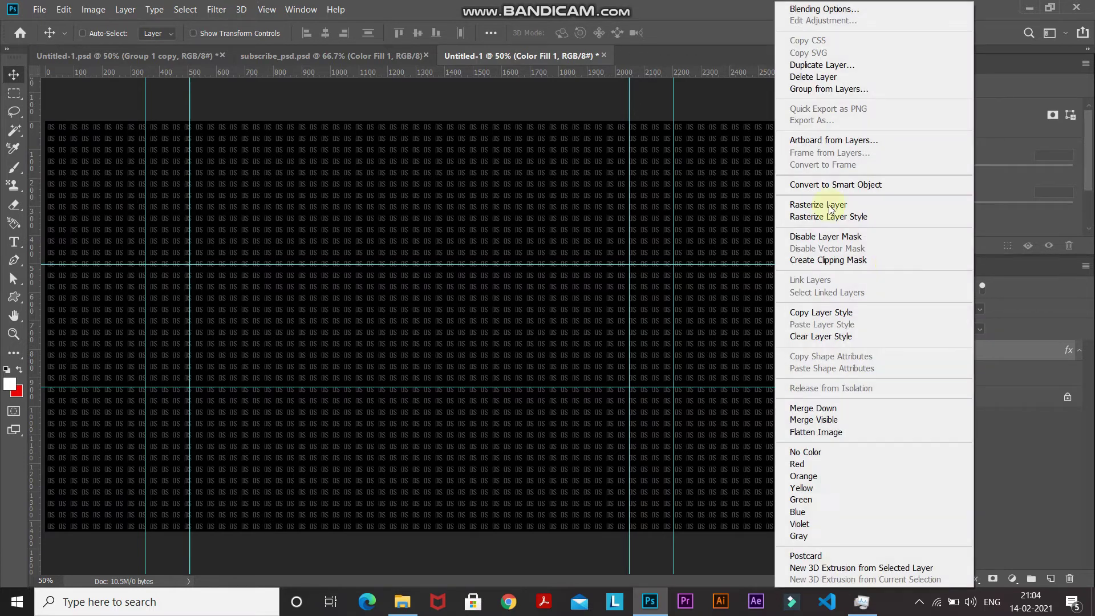
{"action": "left_click", "coordinate": [796, 184]}
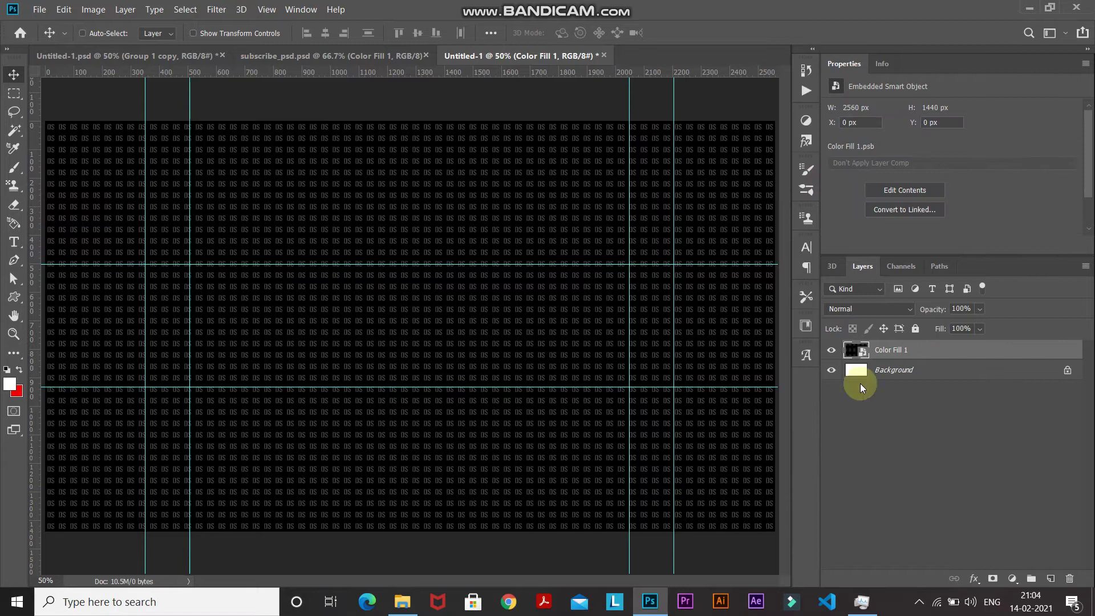
{"action": "double_click", "coordinate": [887, 350]}
{"action": "type", "text": "Background"}
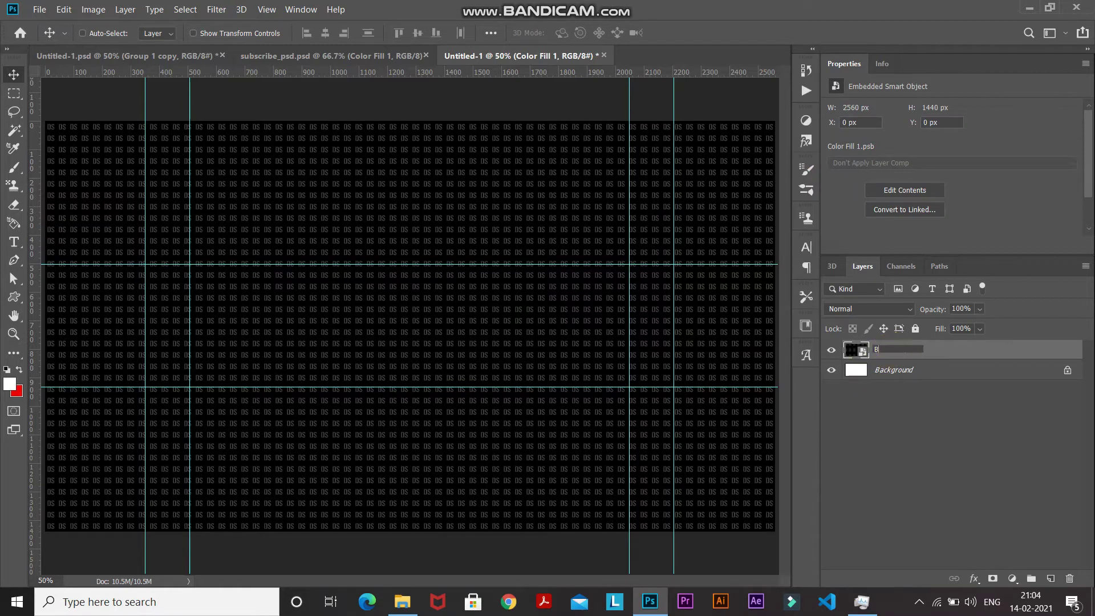
{"action": "key", "text": "Return"}
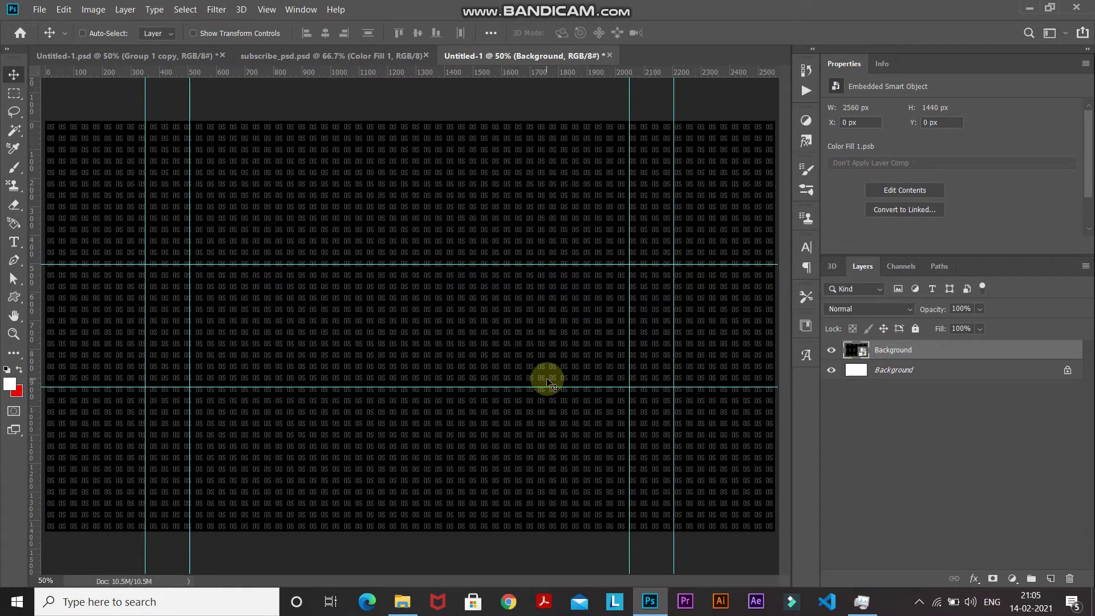
- Place the logo PNG as an embedded object and enlarge it to about 196% near the canvas centre
{"action": "left_click", "coordinate": [40, 8]}
{"action": "left_click", "coordinate": [86, 266]}
{"action": "left_click", "coordinate": [184, 121]}
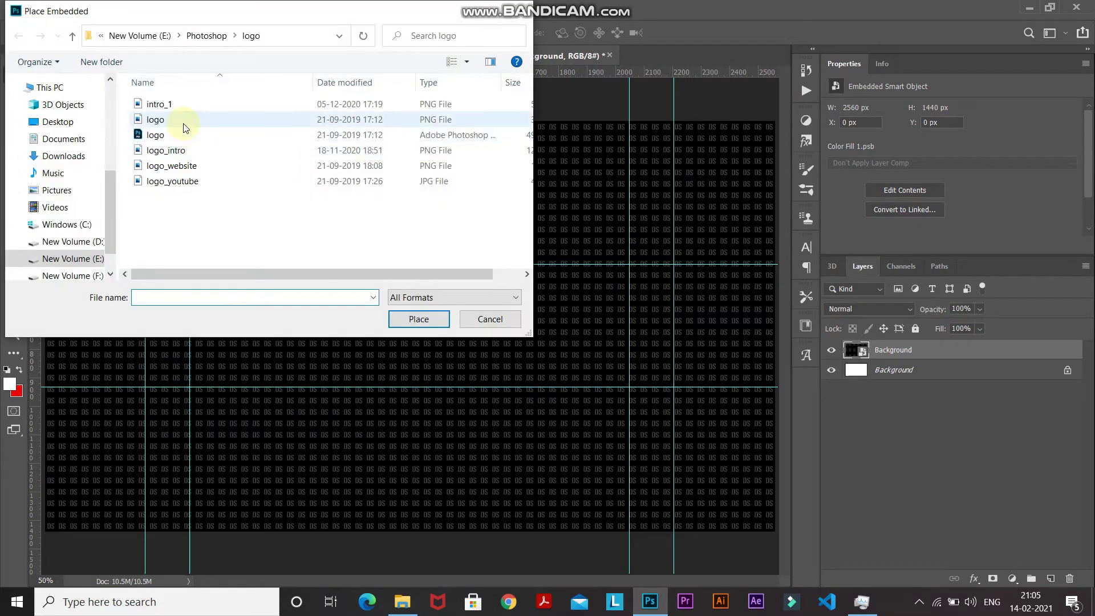
{"action": "left_click", "coordinate": [419, 319]}
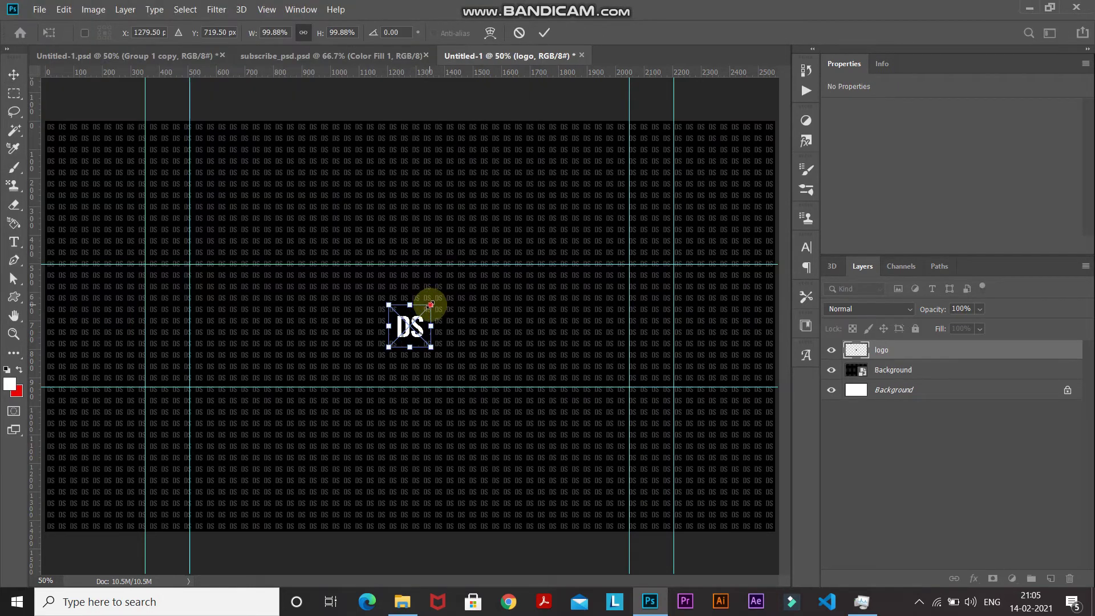
{"action": "left_click_drag", "start_coordinate": [431, 305], "coordinate": [452, 282]}
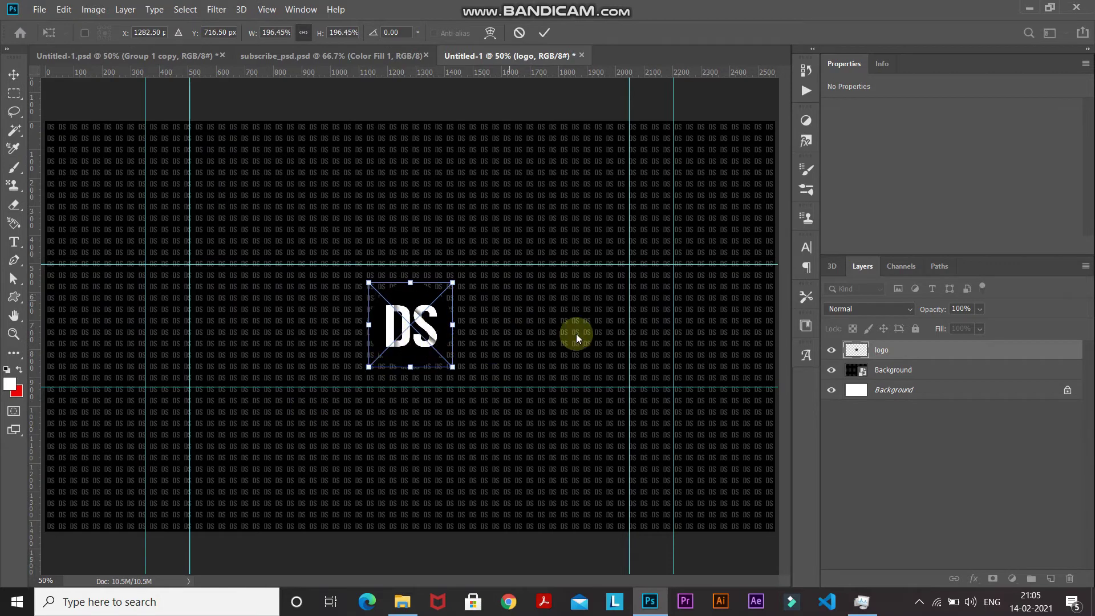
{"action": "left_click", "coordinate": [544, 34]}
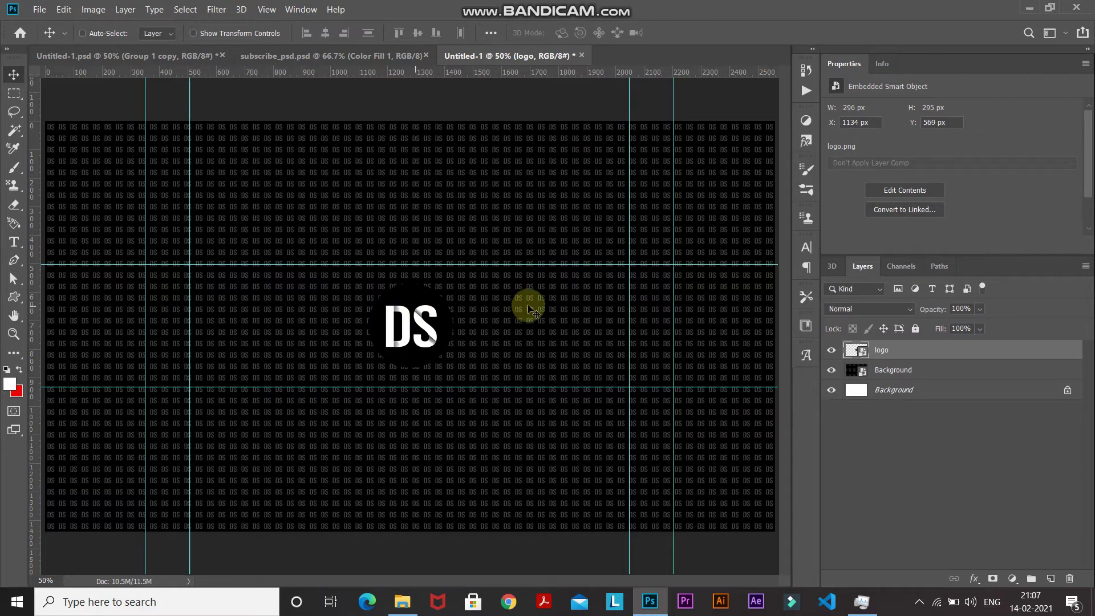
- Align the logo's horizontal and vertical centres with the locked white Background layer
{"action": "key", "text": "ctrl"}
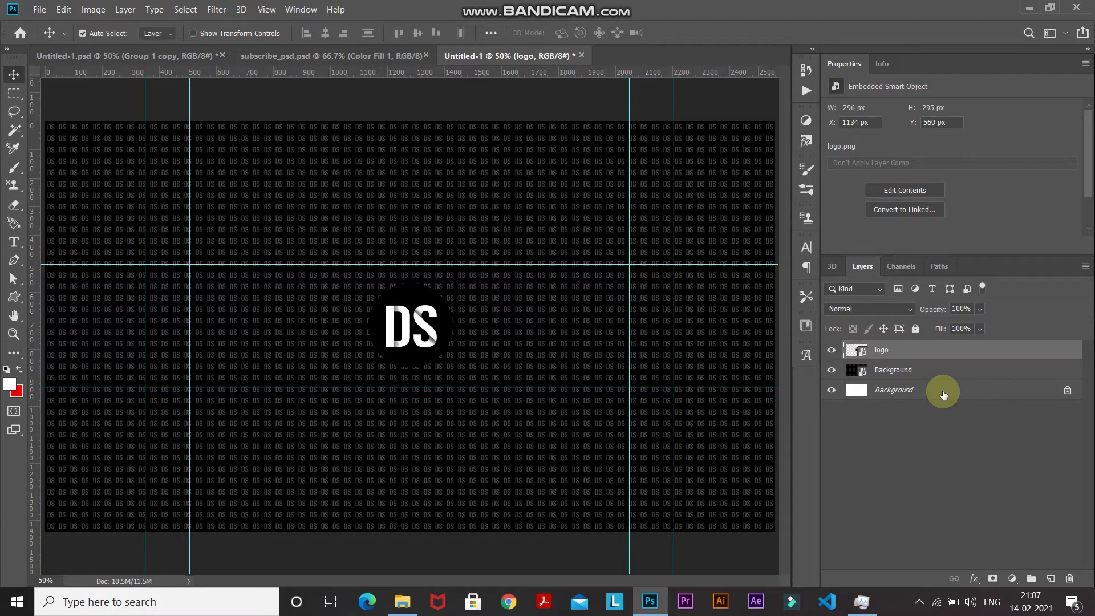
{"action": "left_click", "coordinate": [944, 394], "text": "ctrl"}
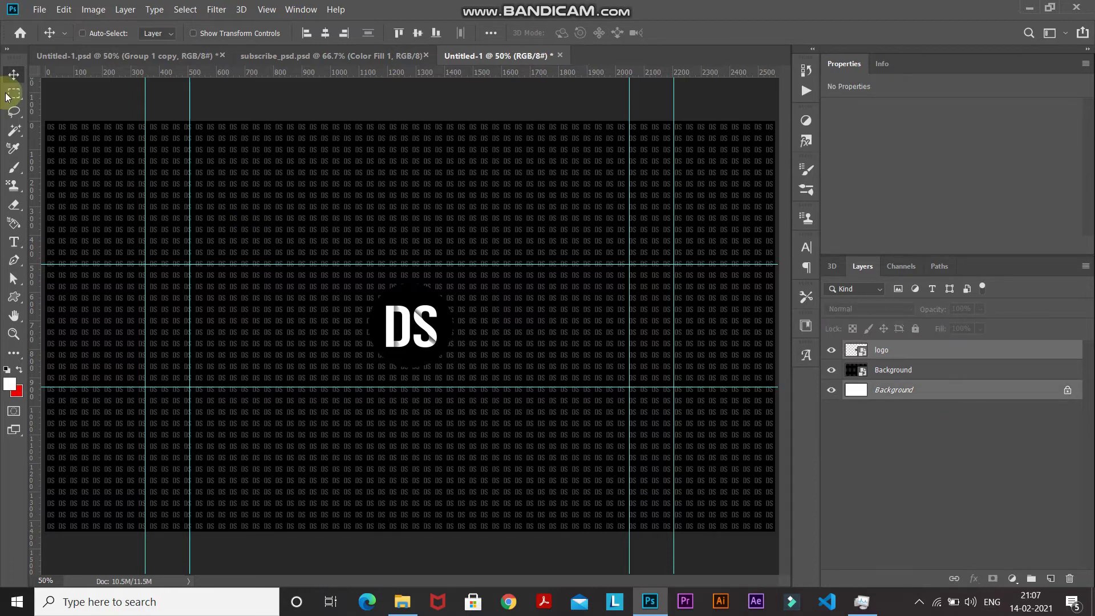
{"action": "left_click", "coordinate": [325, 32]}
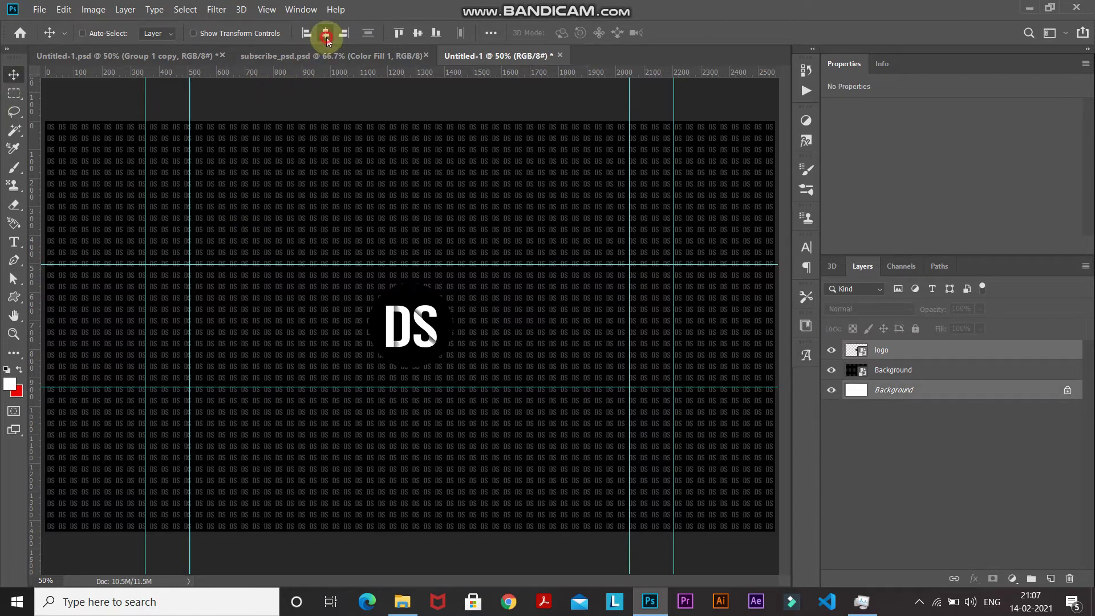
{"action": "left_click", "coordinate": [419, 34]}
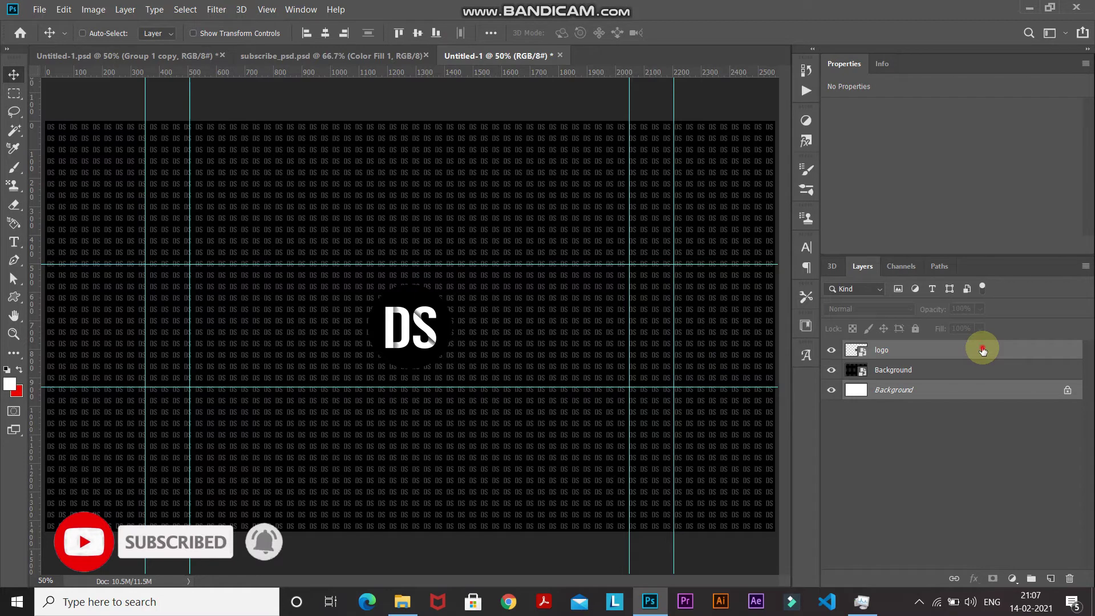
- Add an 8 px white (ffffff) outside Stroke to the logo layer
{"action": "left_click", "coordinate": [982, 349]}
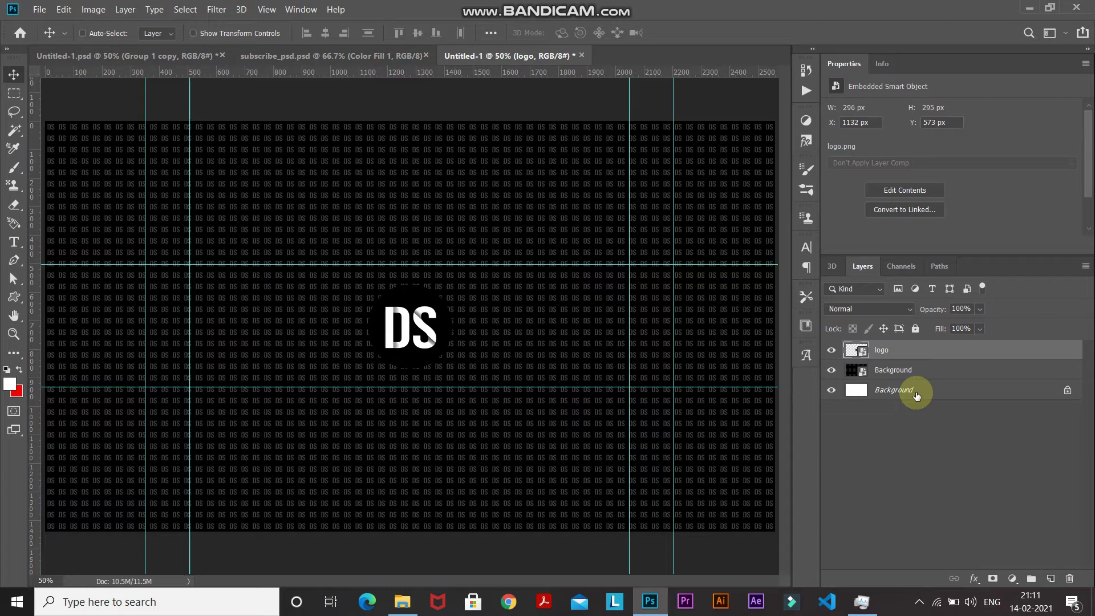
{"action": "left_click", "coordinate": [974, 578]}
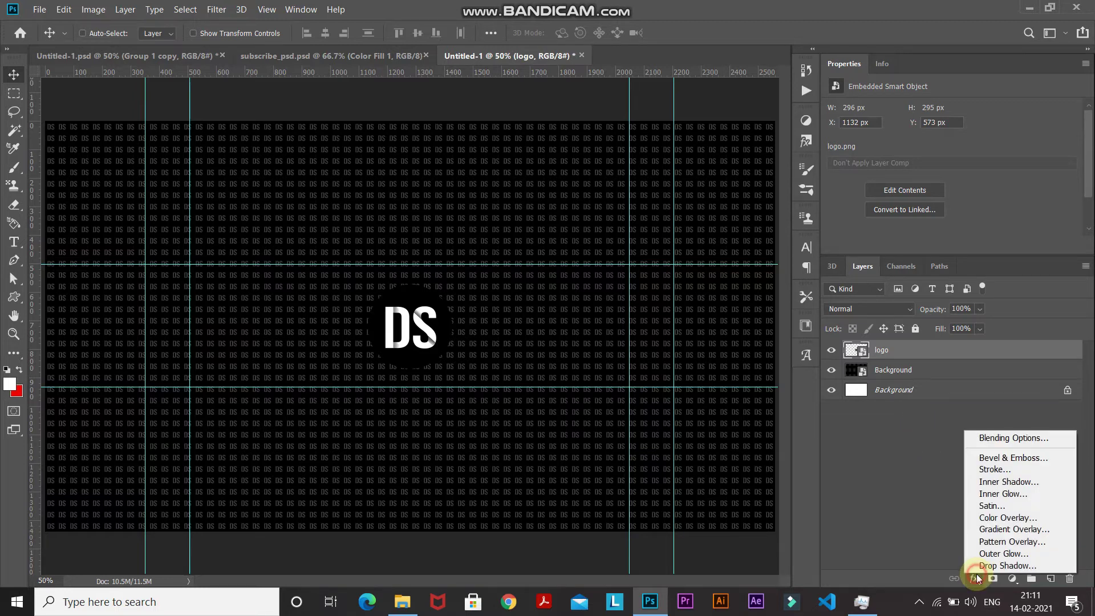
{"action": "left_click", "coordinate": [995, 469]}
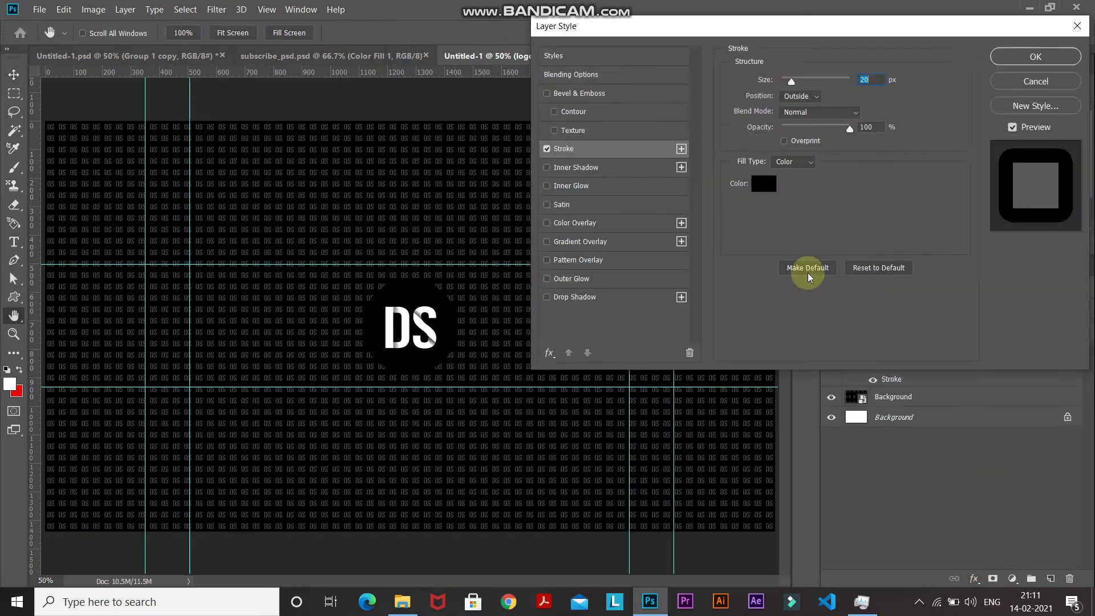
{"action": "type", "text": "8"}
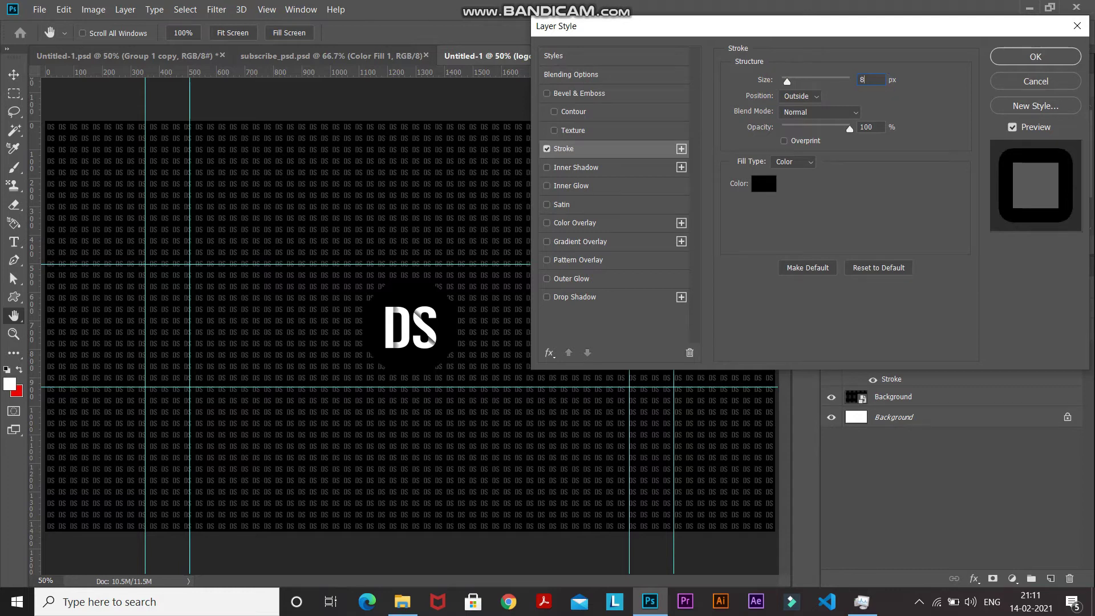
{"action": "left_click", "coordinate": [732, 89]}
{"action": "left_click", "coordinate": [799, 96]}
{"action": "left_click", "coordinate": [805, 114]}
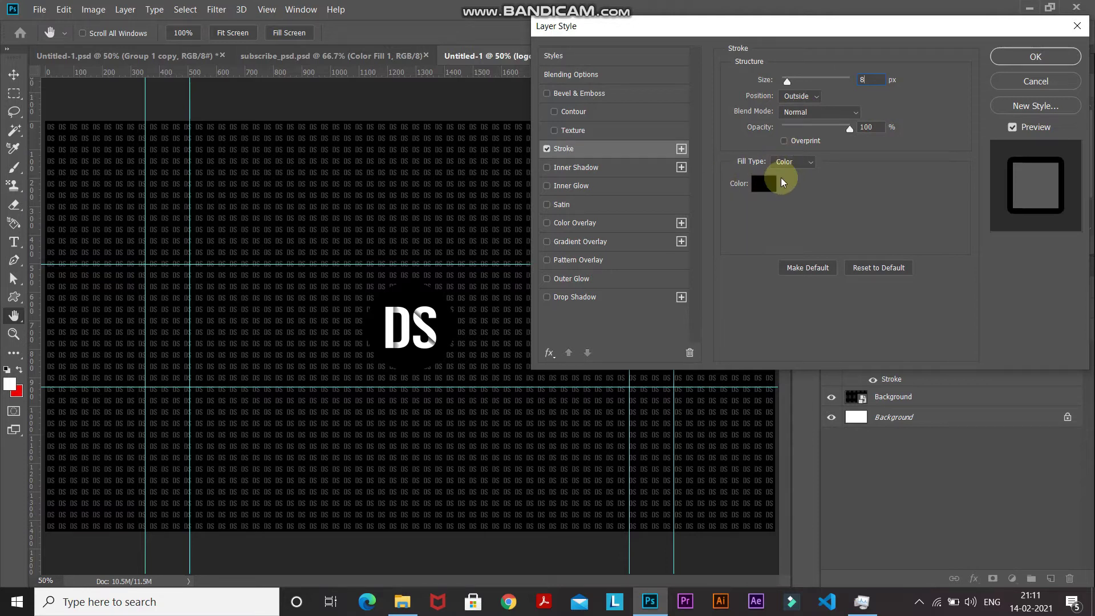
{"action": "left_click", "coordinate": [760, 184]}
{"action": "left_click_drag", "start_coordinate": [710, 286], "coordinate": [613, 130]}
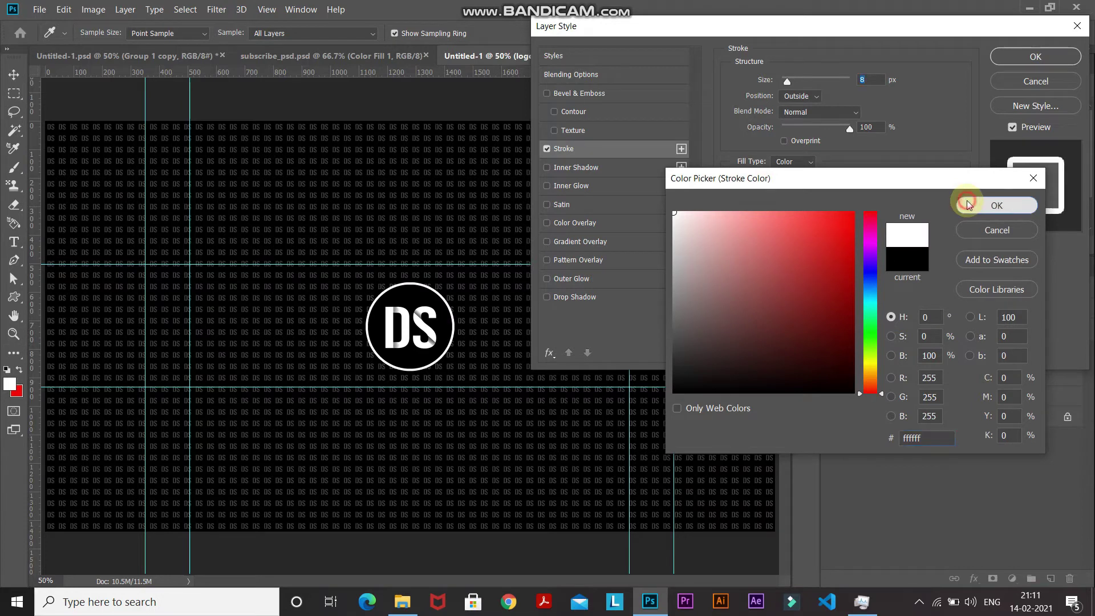
{"action": "left_click", "coordinate": [968, 204]}
{"action": "left_click", "coordinate": [1007, 56]}
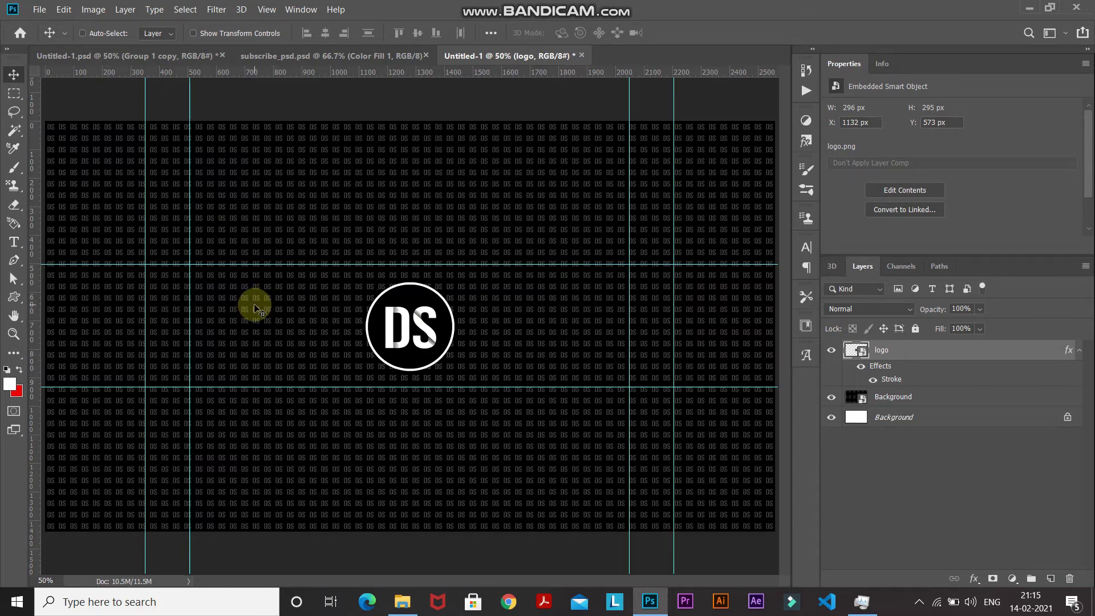
- Set the Type tool to Bebas Neue Regular at 150 pt with white (ffffff) as the text colour
{"action": "left_click", "coordinate": [13, 242]}
{"action": "left_click", "coordinate": [74, 242]}
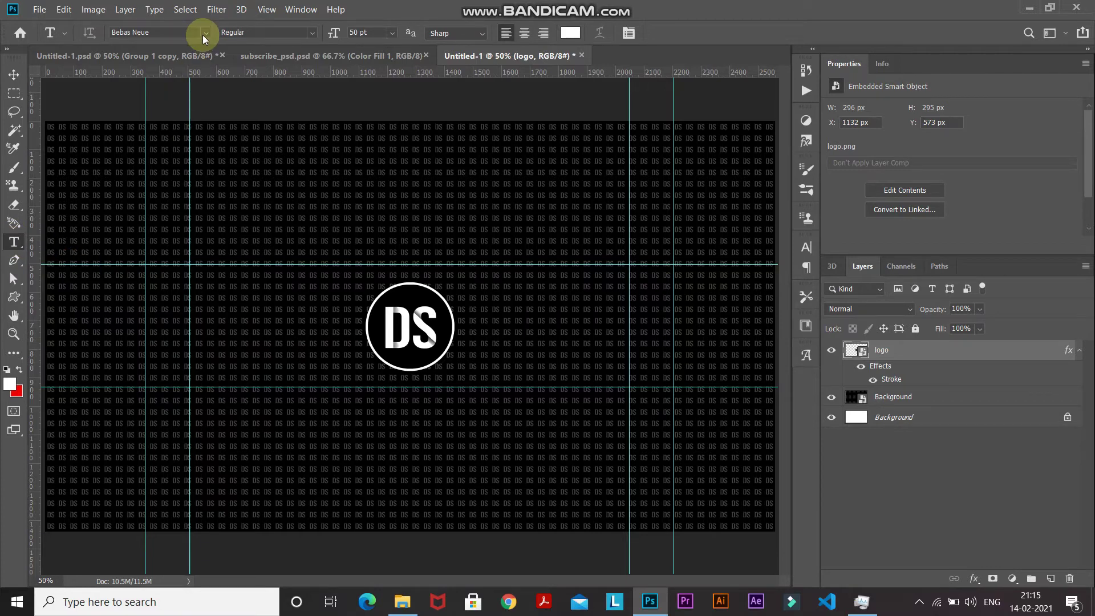
{"action": "left_click", "coordinate": [206, 32]}
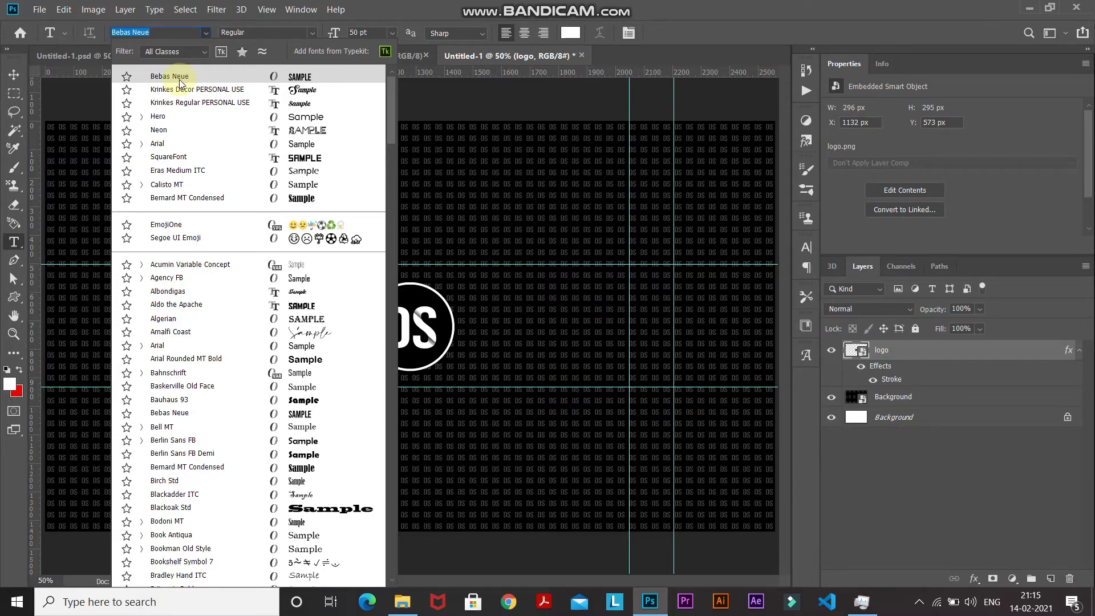
{"action": "left_click", "coordinate": [179, 81]}
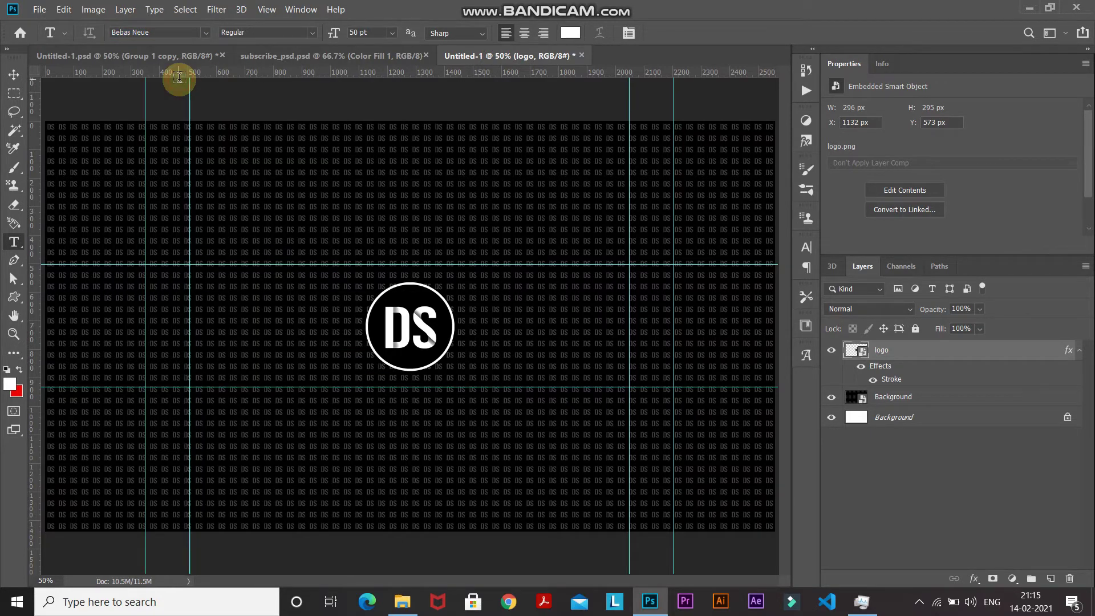
{"action": "left_click", "coordinate": [353, 33]}
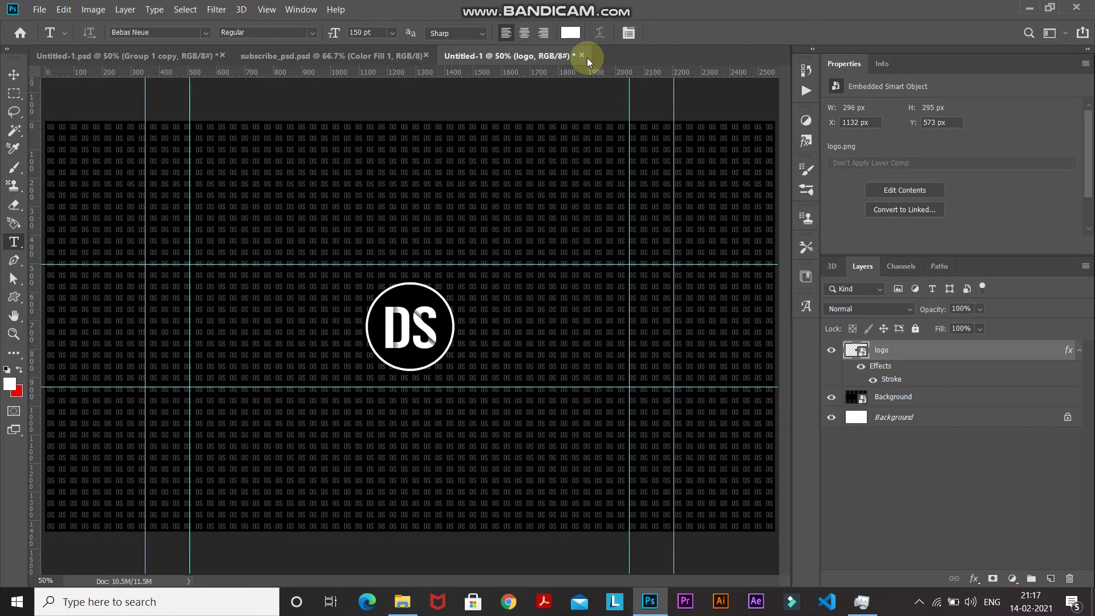
{"action": "left_click", "coordinate": [629, 35]}
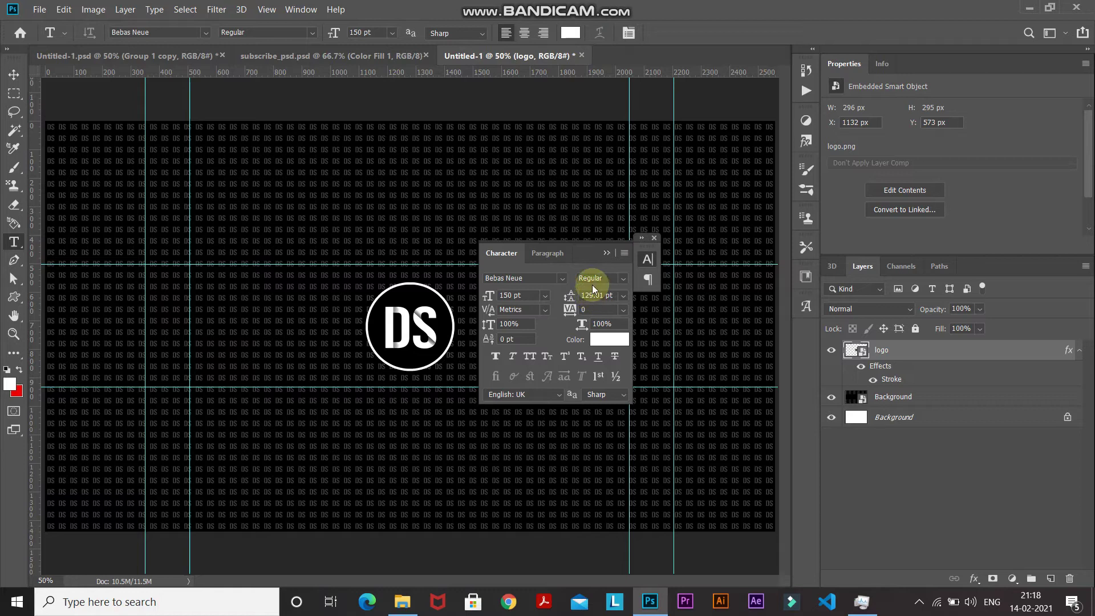
{"action": "left_click", "coordinate": [606, 253]}
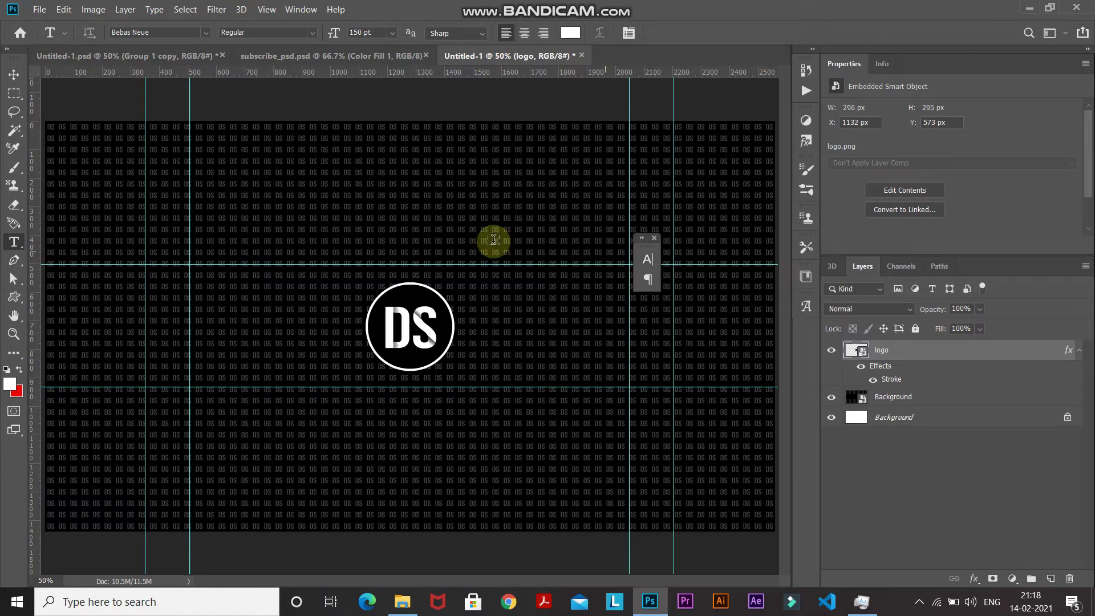
{"action": "left_click", "coordinate": [10, 383]}
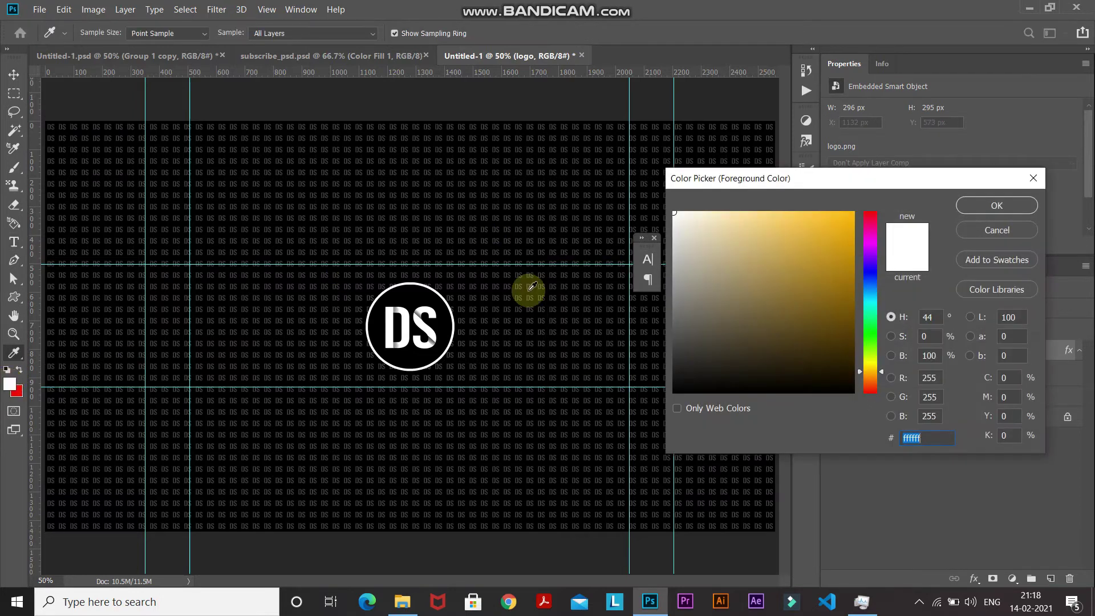
{"action": "left_click", "coordinate": [983, 208]}
- Add the two-line text "PHOTOSHOP" / "TUTORIAL" to the left of the DS logo
{"action": "key", "text": "t"}
{"action": "left_click", "coordinate": [223, 327]}
{"action": "type", "text": "PHOTOSHOP"}
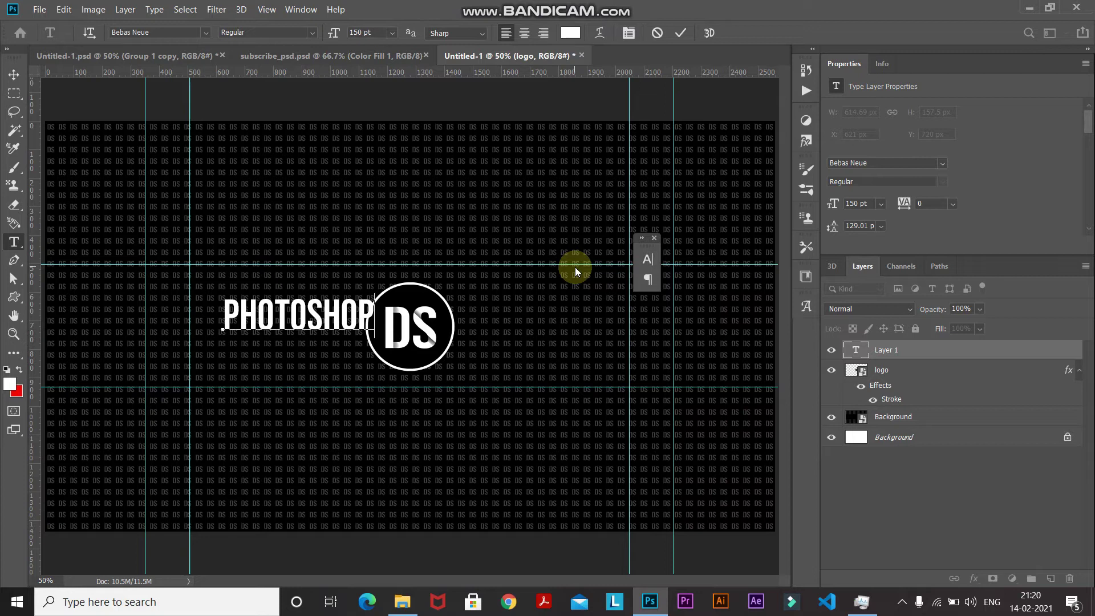
{"action": "key", "text": "Return"}
{"action": "type", "text": "TUTORIAL"}
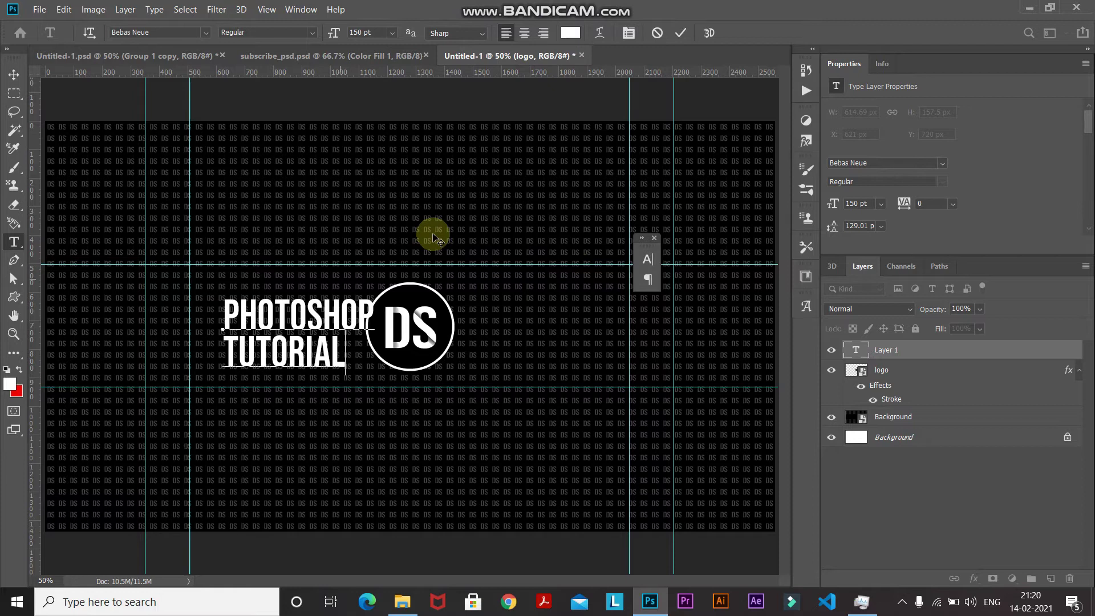
{"action": "left_click", "coordinate": [677, 34]}
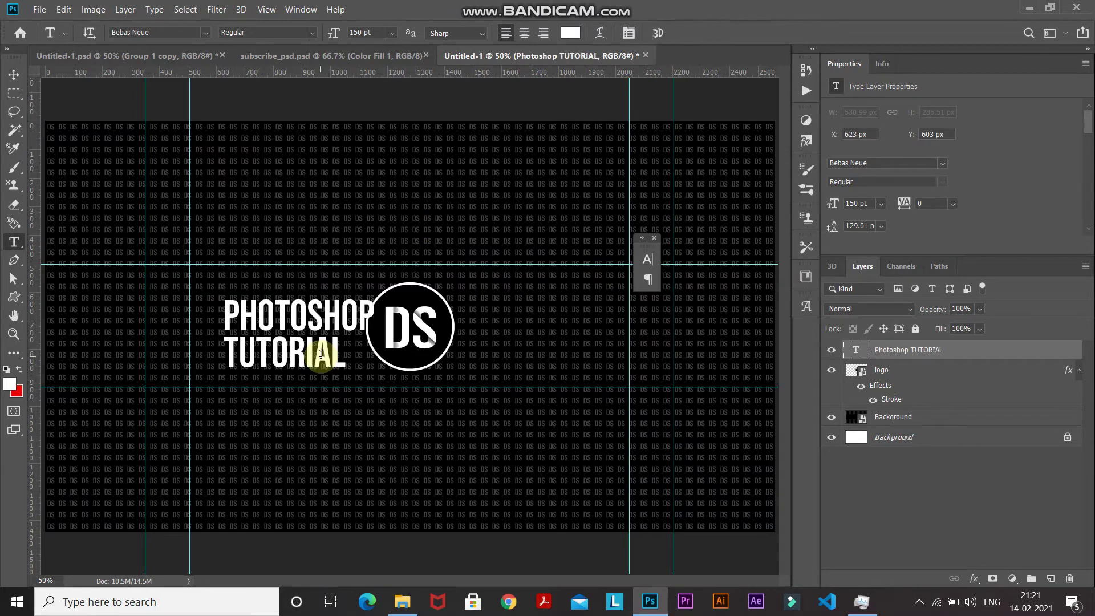
- Align the vertical centre of the Photoshop TUTORIAL text with the locked Background layer
{"action": "left_click", "coordinate": [950, 446]}
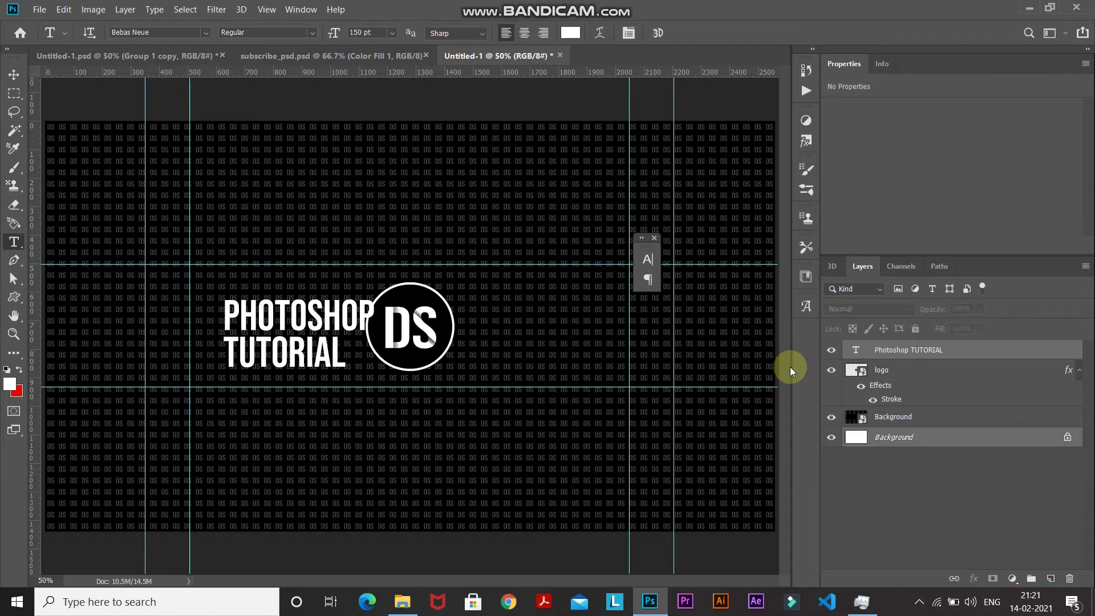
{"action": "left_click", "coordinate": [13, 76]}
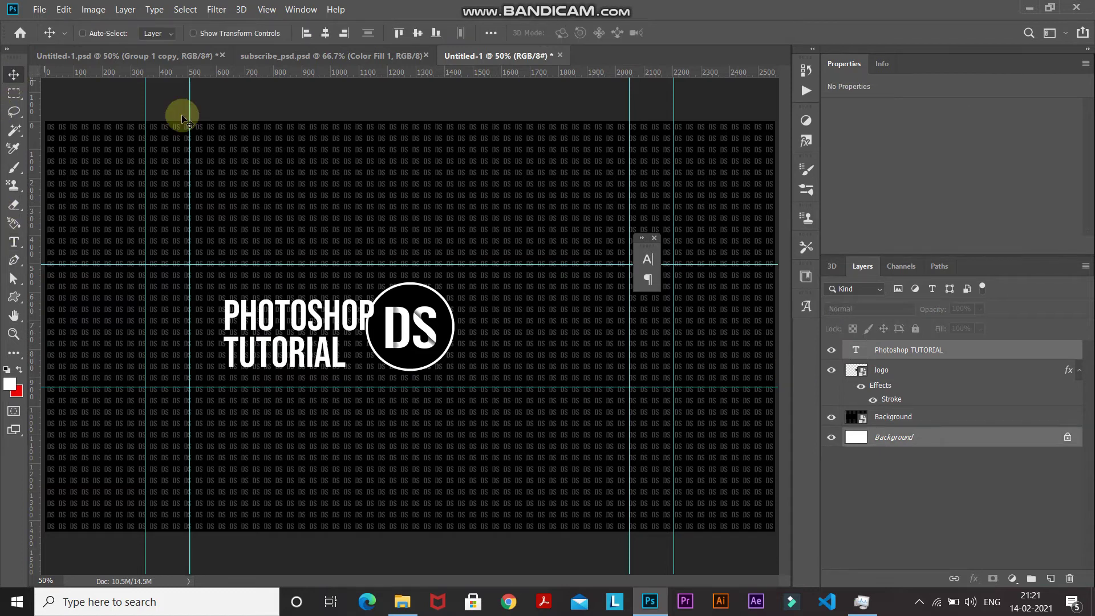
{"action": "left_click", "coordinate": [418, 33]}
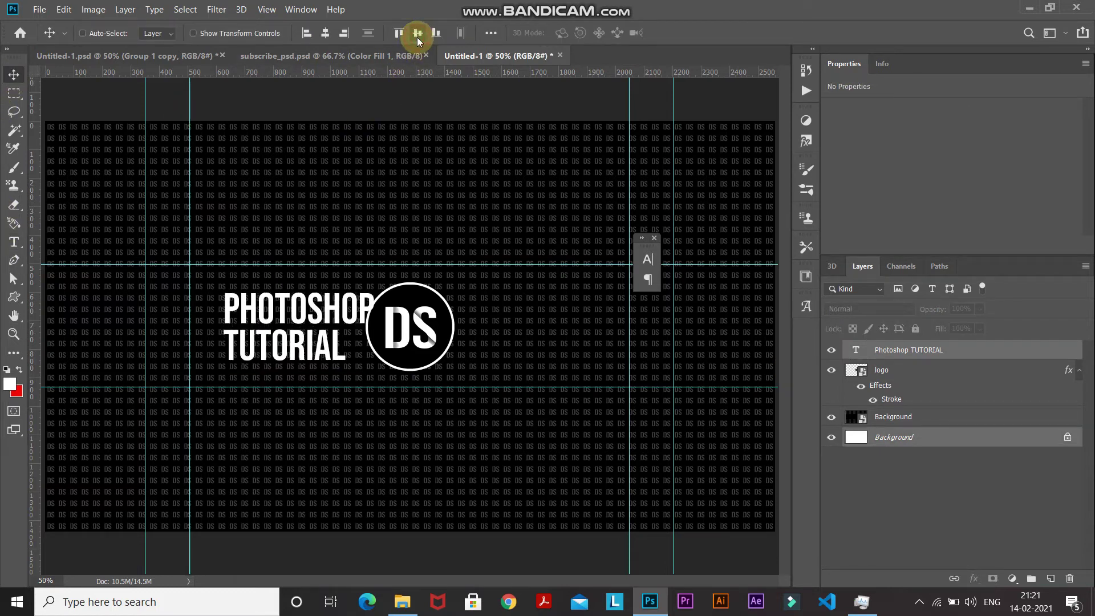
- Move the Photoshop TUTORIAL text 90 px left, clear of the logo, to X 531 px
{"action": "left_click", "coordinate": [971, 356]}
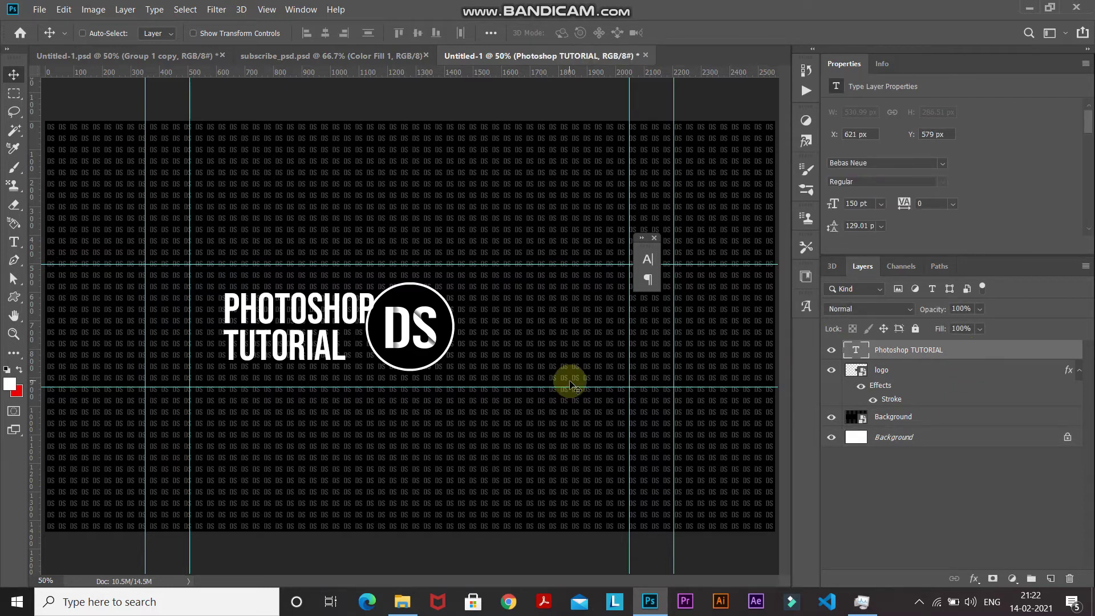
{"action": "key", "text": "shift+Left"}
{"action": "key", "text": "shift+Left"}
{"action": "key", "text": "shift+Left"}
{"action": "key", "text": "shift+Left"}
{"action": "key", "text": "shift+Left"}
{"action": "key", "text": "shift+Left"}
{"action": "key", "text": "shift+Left"}
{"action": "key", "text": "shift+Left"}
{"action": "key", "text": "shift+Left"}
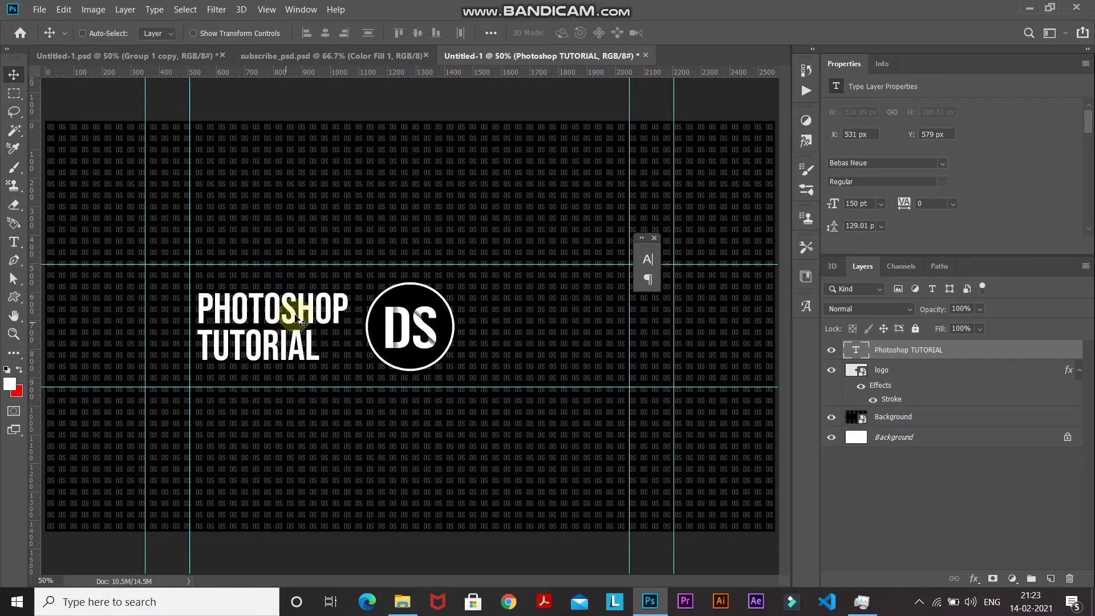
- Rotate the Photoshop TUTORIAL text counterclockwise by about 4.85 degrees
{"action": "key", "text": "ctrl"}
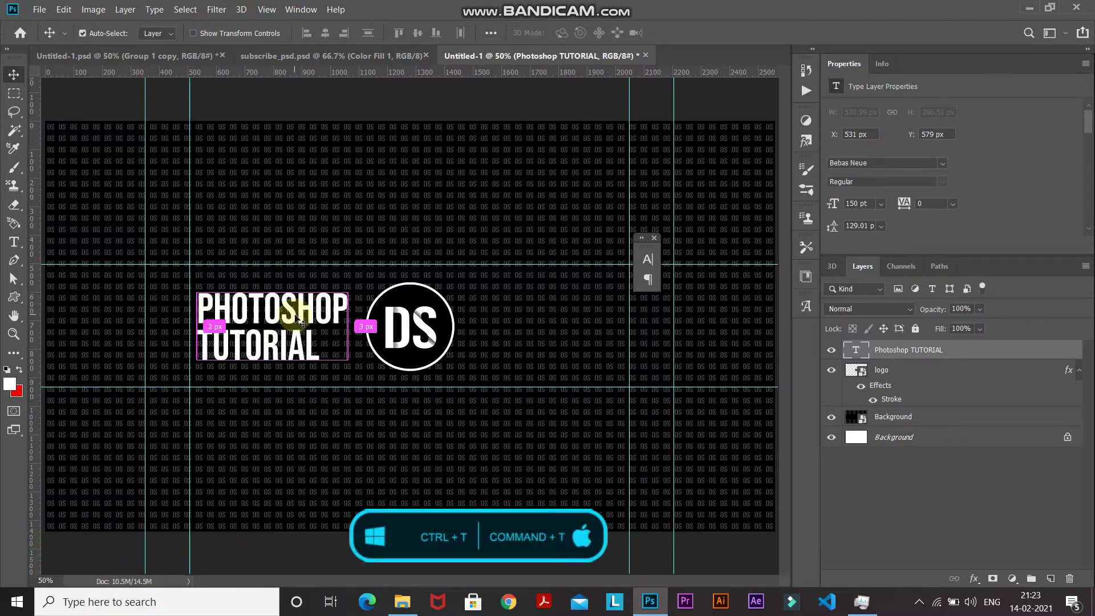
{"action": "key", "text": "ctrl+t"}
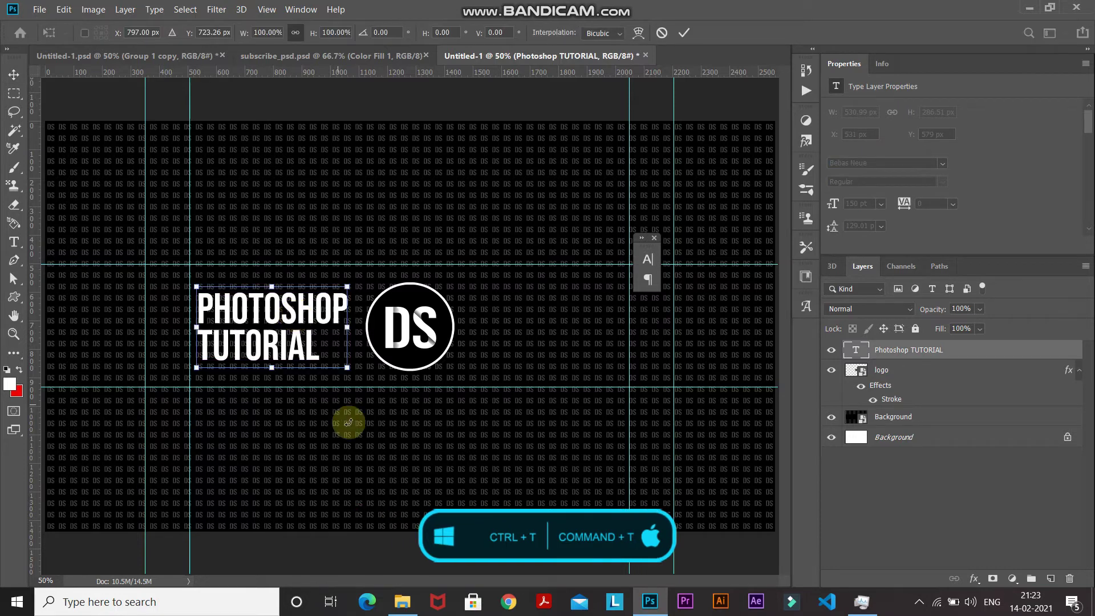
{"action": "left_click_drag", "start_coordinate": [353, 382], "coordinate": [360, 377]}
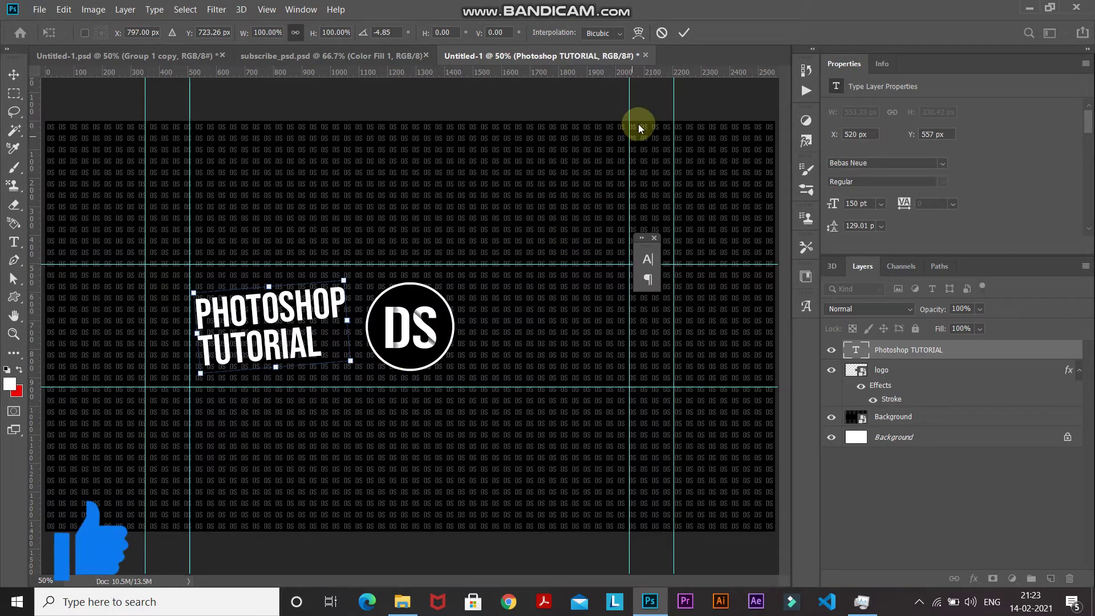
{"action": "left_click", "coordinate": [684, 32]}
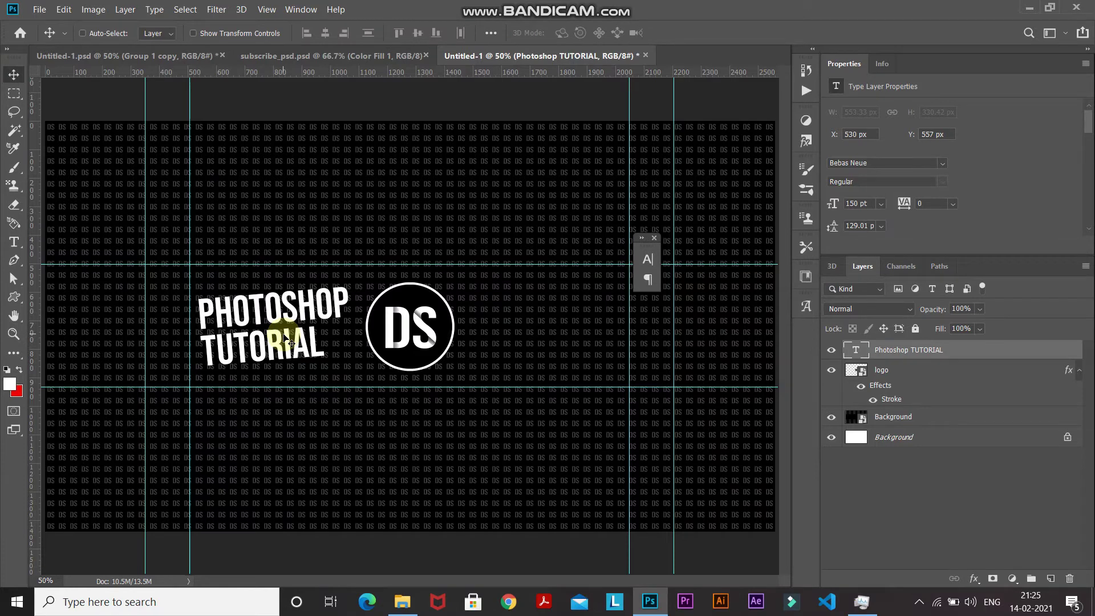
- Add the two-line text "NEW TUTORIAL" / "EVERY TUESDAY!" at 120 pt to the right of the DS logo
{"action": "left_click_drag", "start_coordinate": [14, 242], "coordinate": [81, 237]}
{"action": "left_click", "coordinate": [499, 323]}
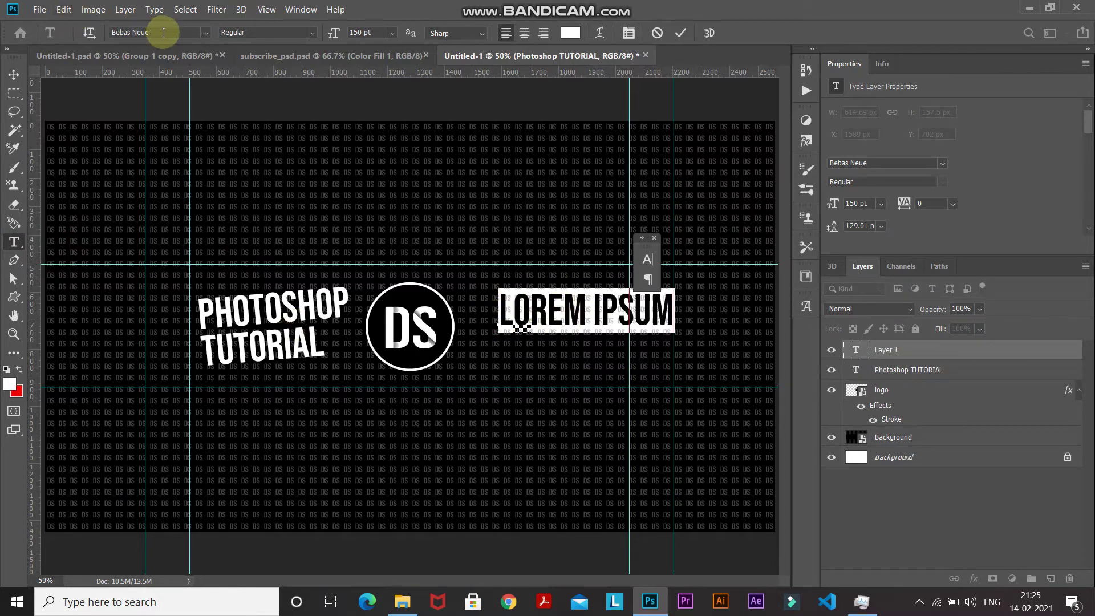
{"action": "left_click", "coordinate": [359, 32]}
{"action": "key", "text": "BackSpace"}
{"action": "type", "text": "2"}
{"action": "key", "text": "Return"}
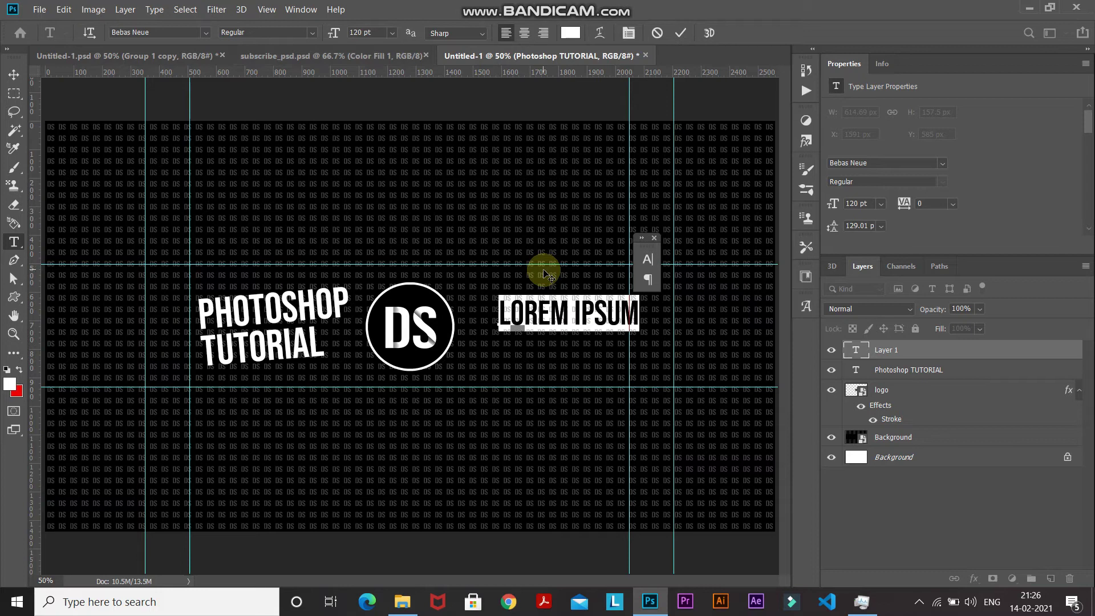
{"action": "type", "text": "NEW TUTORIAL"}
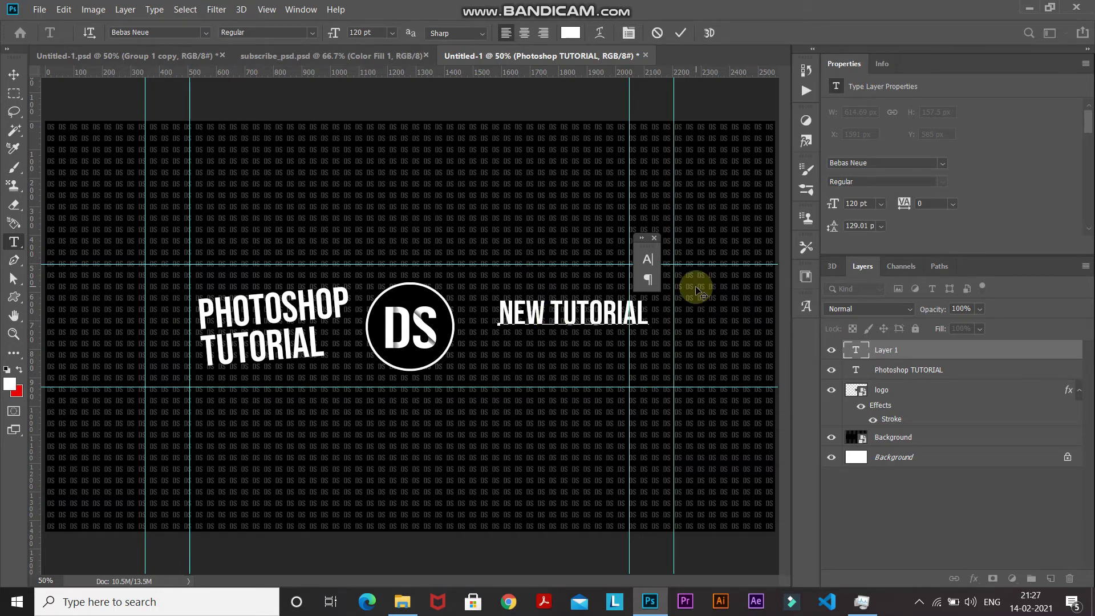
{"action": "key", "text": "Return"}
{"action": "type", "text": "EVERY TUESDAY!"}
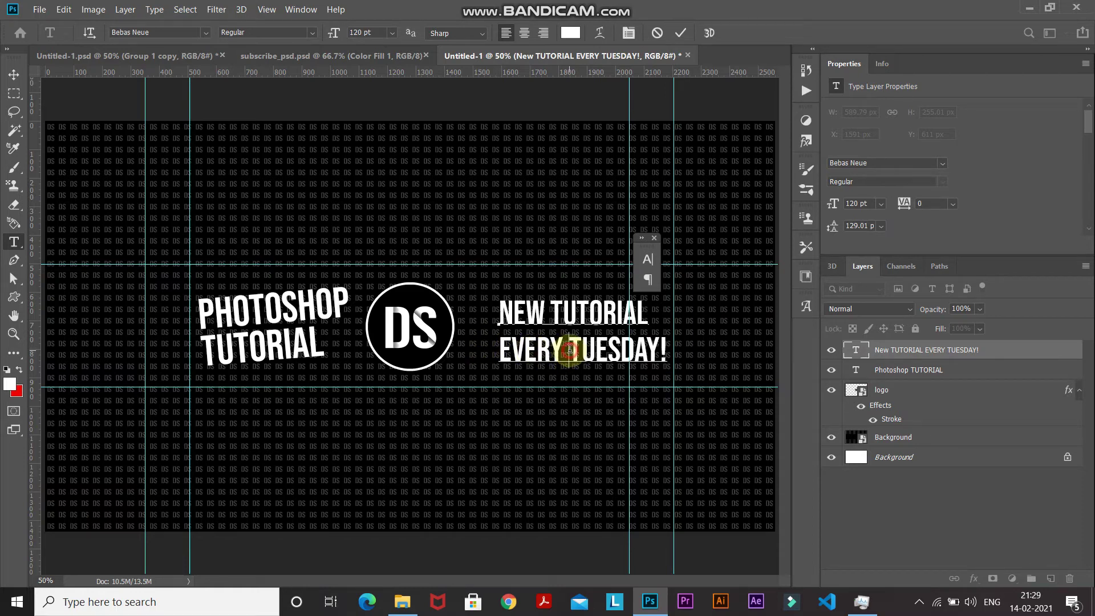
- Colour the word "TUESDAY!" red (ff0000) in the new text
{"action": "left_click_drag", "start_coordinate": [569, 349], "coordinate": [668, 348]}
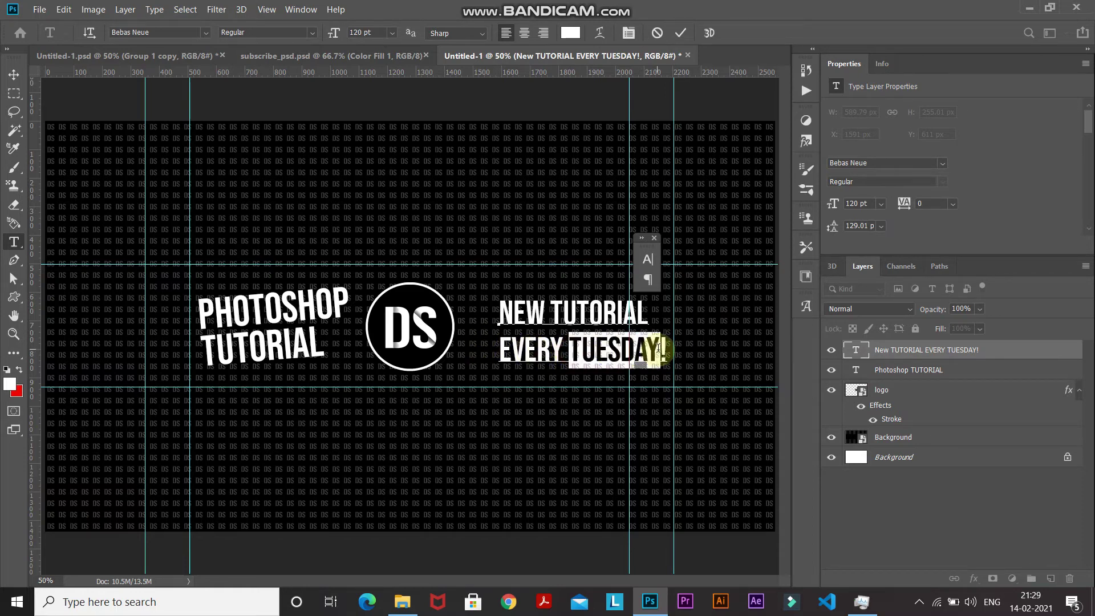
{"action": "left_click", "coordinate": [20, 370]}
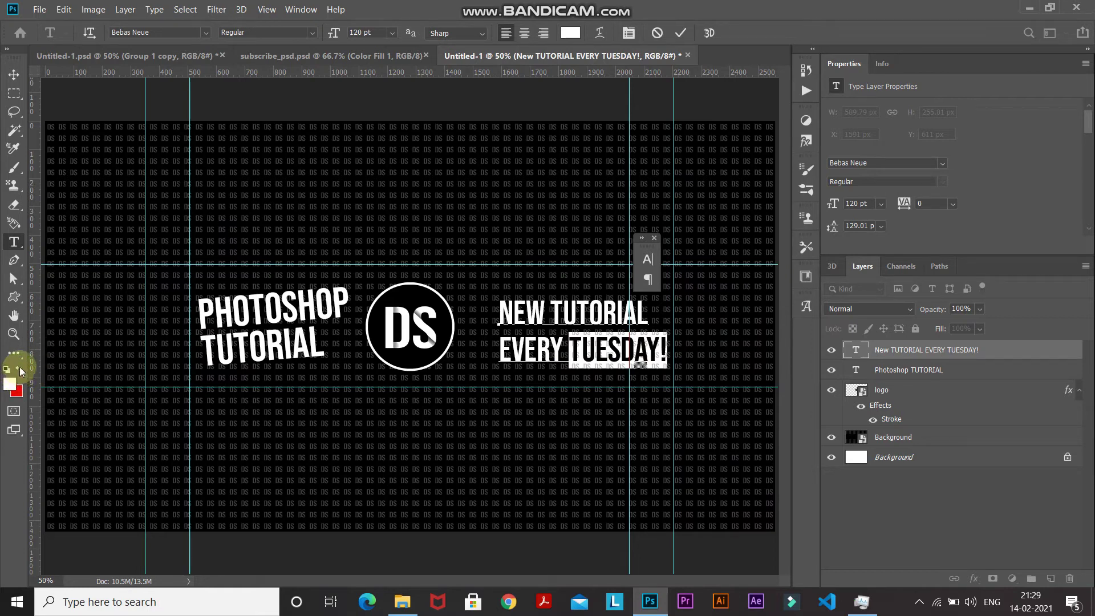
{"action": "left_click", "coordinate": [9, 384]}
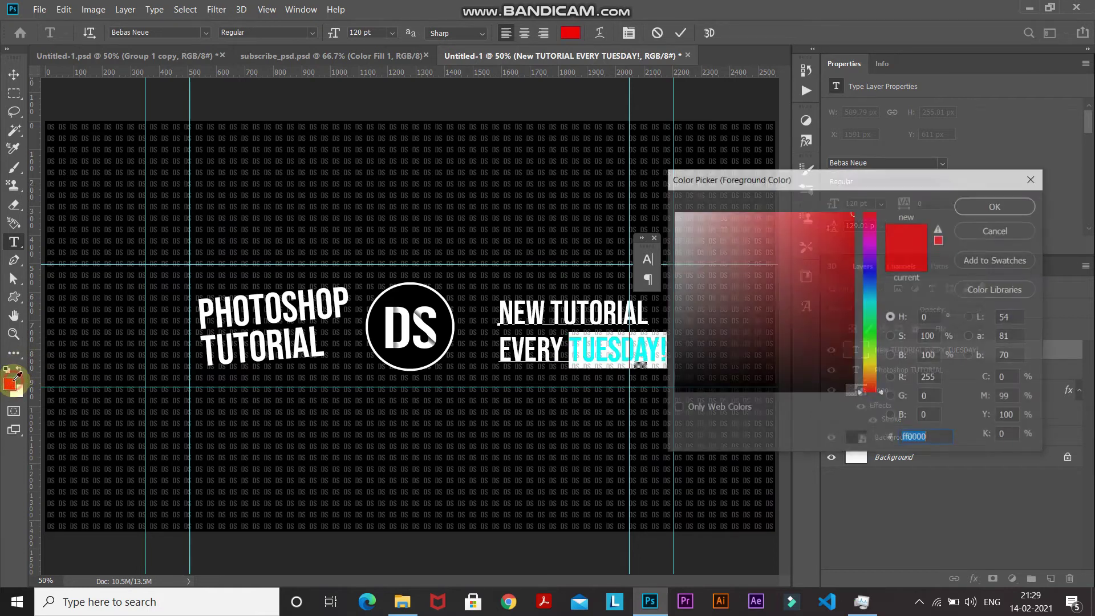
{"action": "left_click", "coordinate": [977, 206]}
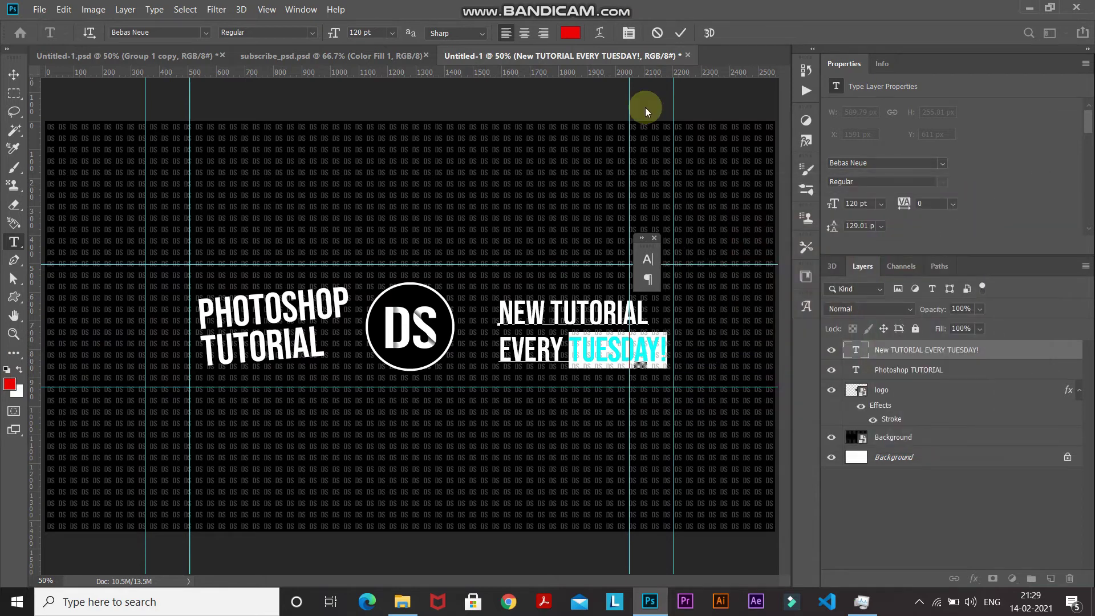
{"action": "left_click", "coordinate": [679, 33]}
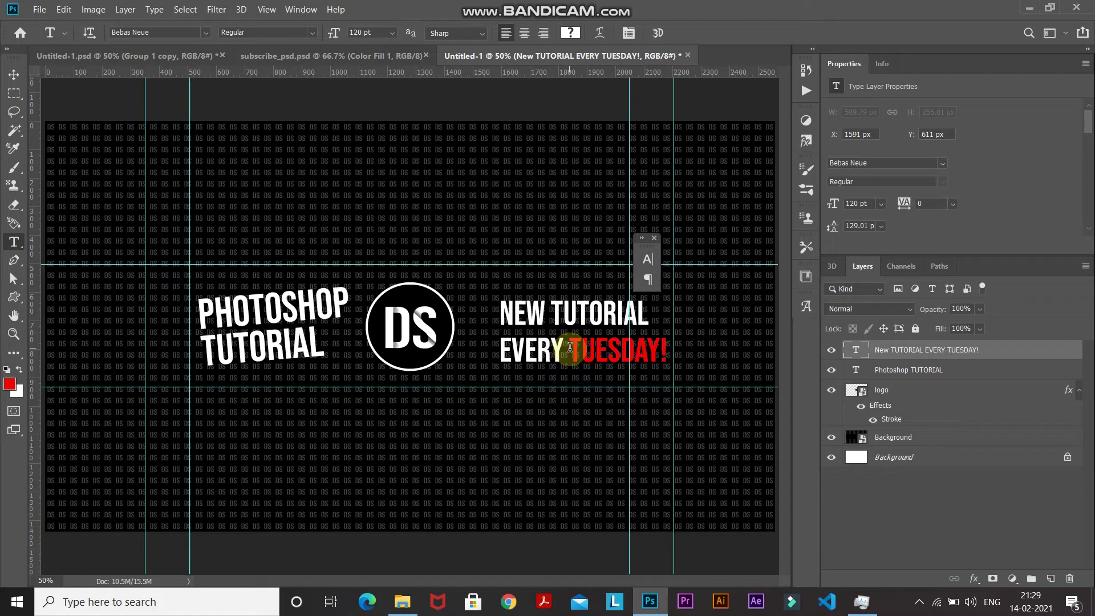
- Align the vertical centre of the New TUTORIAL EVERY TUESDAY! text with the locked Background layer
{"action": "left_click", "coordinate": [939, 463]}
{"action": "left_click", "coordinate": [10, 74]}
{"action": "left_click", "coordinate": [415, 34]}
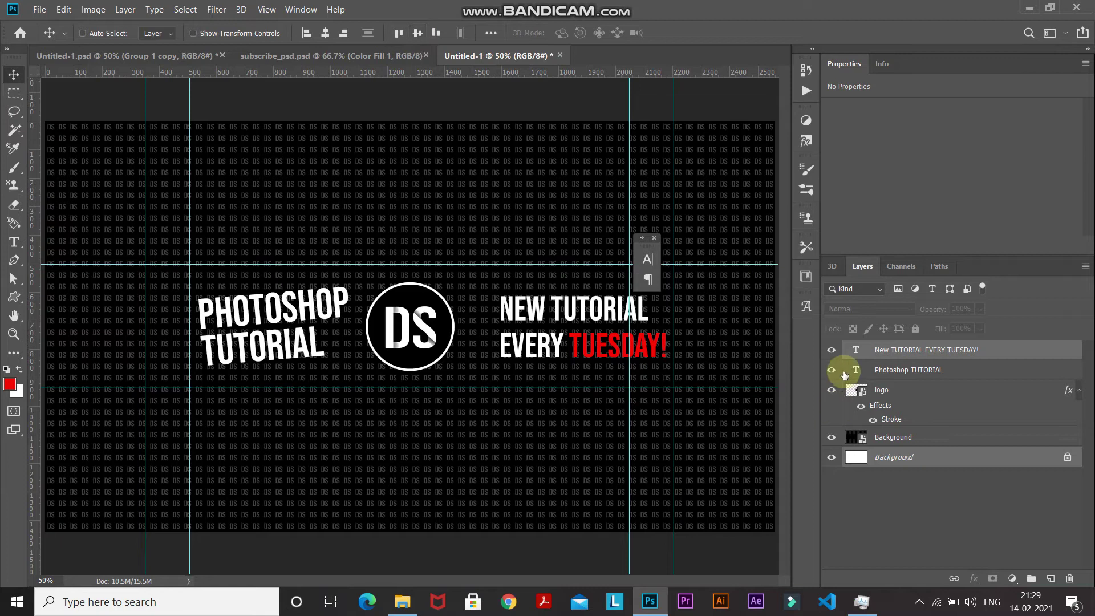
- Move only the New TUTORIAL EVERY TUESDAY! text left toward the DS logo, to X 1453 px
{"action": "left_click", "coordinate": [995, 349]}
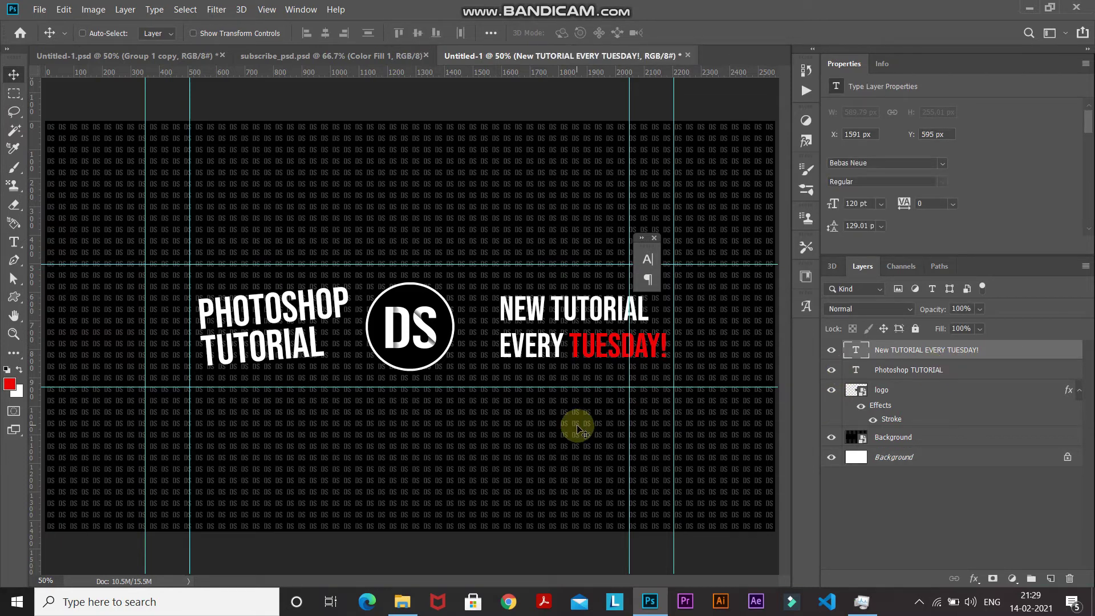
{"action": "key", "text": "shift+Left"}
{"action": "key", "text": "shift+Left"}
{"action": "key", "text": "shift+Left"}
{"action": "key", "text": "shift+Left"}
{"action": "key", "text": "shift+Left"}
{"action": "key", "text": "shift+Left"}
{"action": "key", "text": "shift+Left"}
{"action": "key", "text": "shift+Left"}
{"action": "key", "text": "shift+Left"}
{"action": "key", "text": "shift+Left"}
{"action": "key", "text": "shift+Left"}
{"action": "key", "text": "shift+Left"}
{"action": "key", "text": "shift+Left"}
{"action": "key", "text": "shift+Left"}
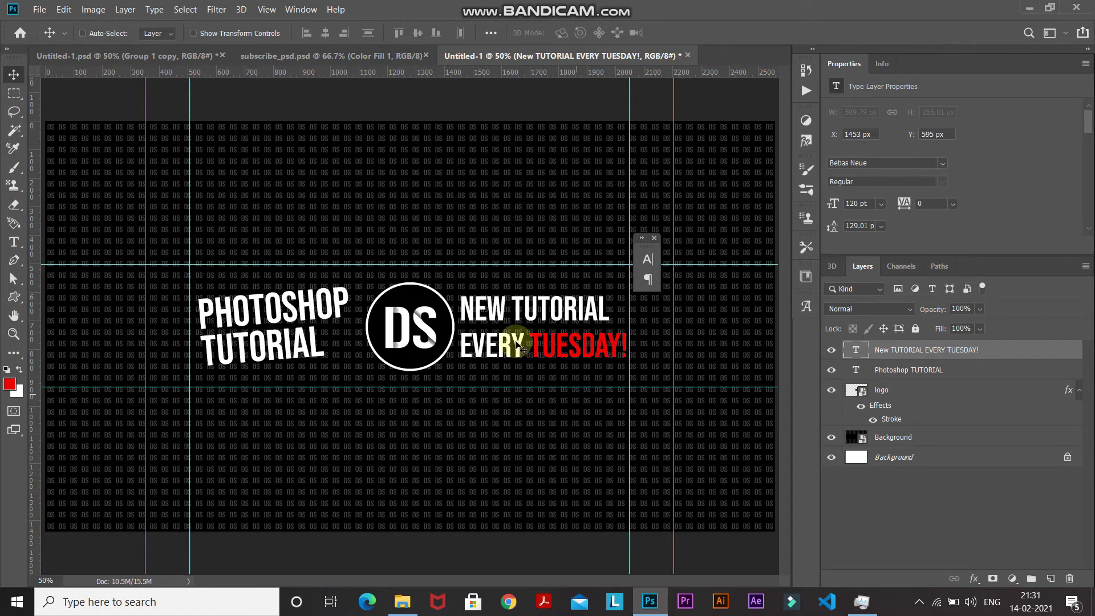
- Start a new horizontal text line below TUTORIAL in Krinkes Decor PERSONAL USE at 50 pt
{"action": "left_click", "coordinate": [14, 242]}
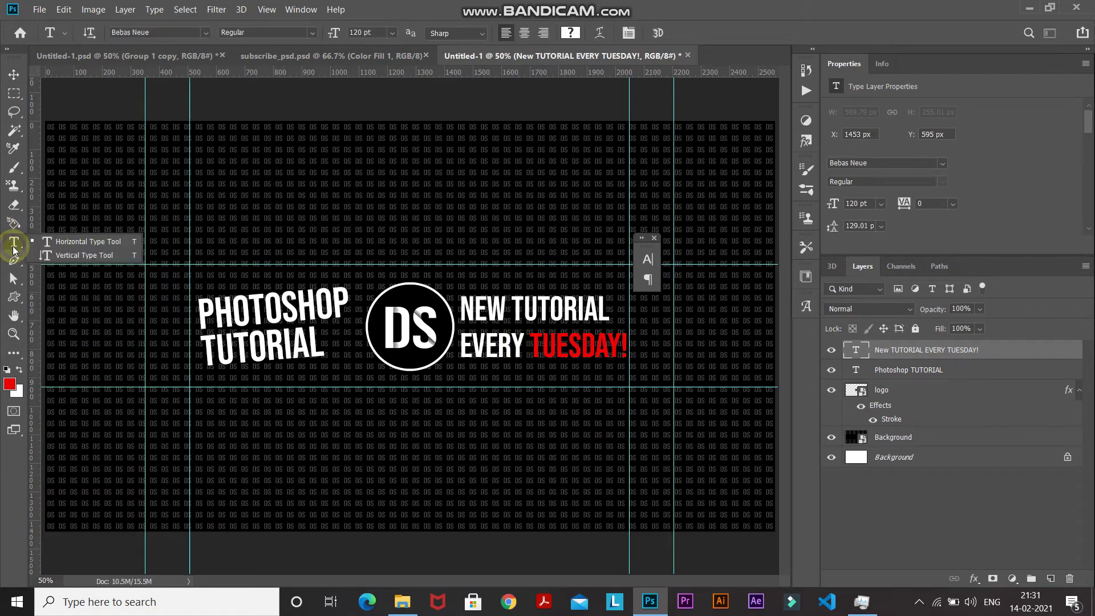
{"action": "left_click", "coordinate": [63, 246]}
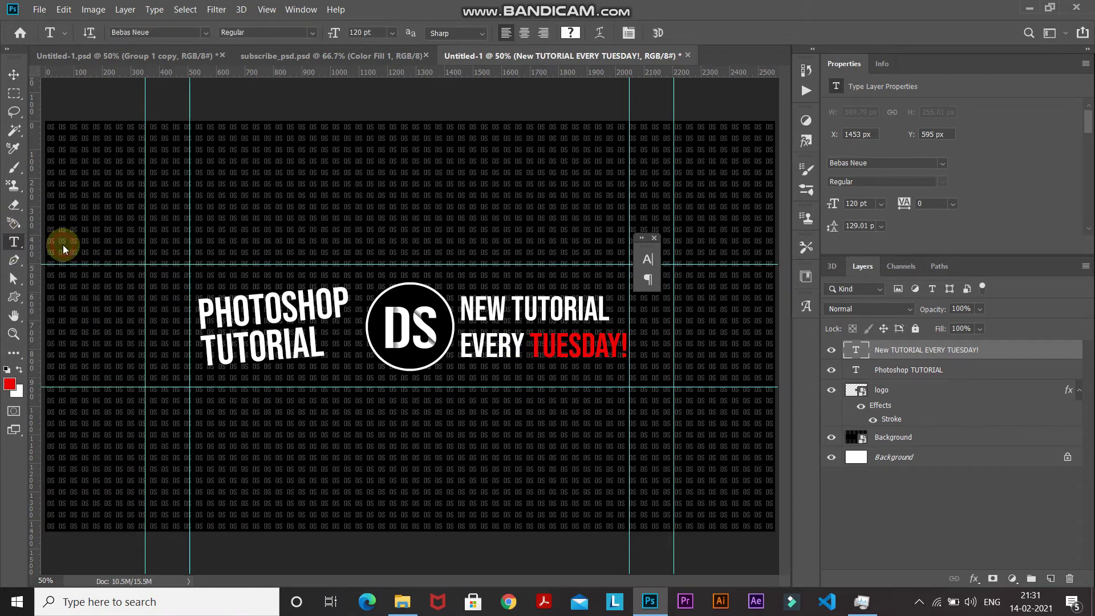
{"action": "left_click", "coordinate": [271, 375]}
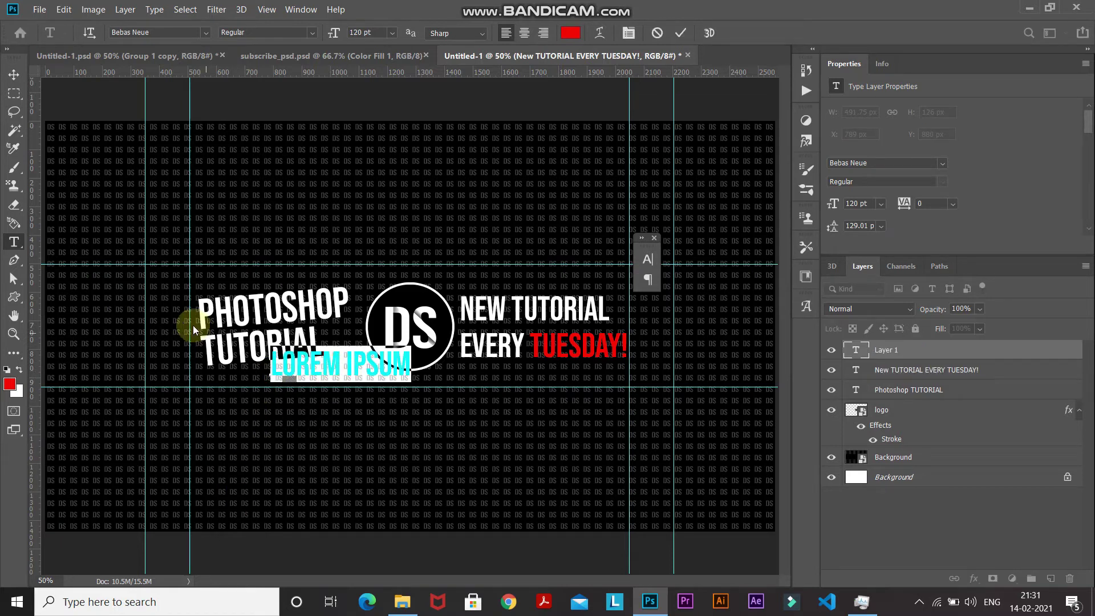
{"action": "left_click", "coordinate": [204, 33]}
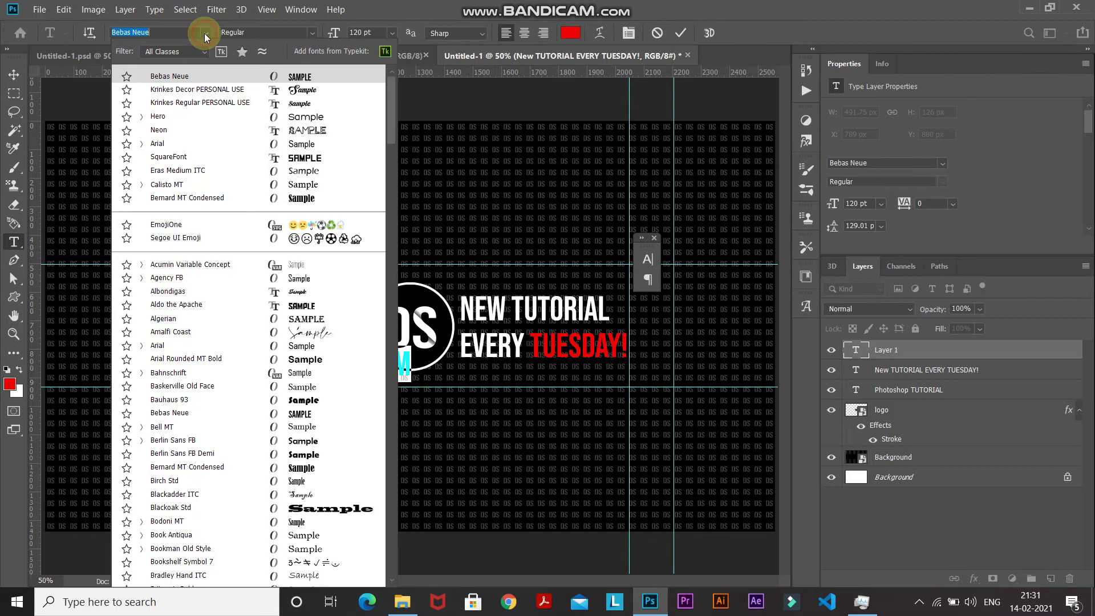
{"action": "left_click", "coordinate": [174, 91]}
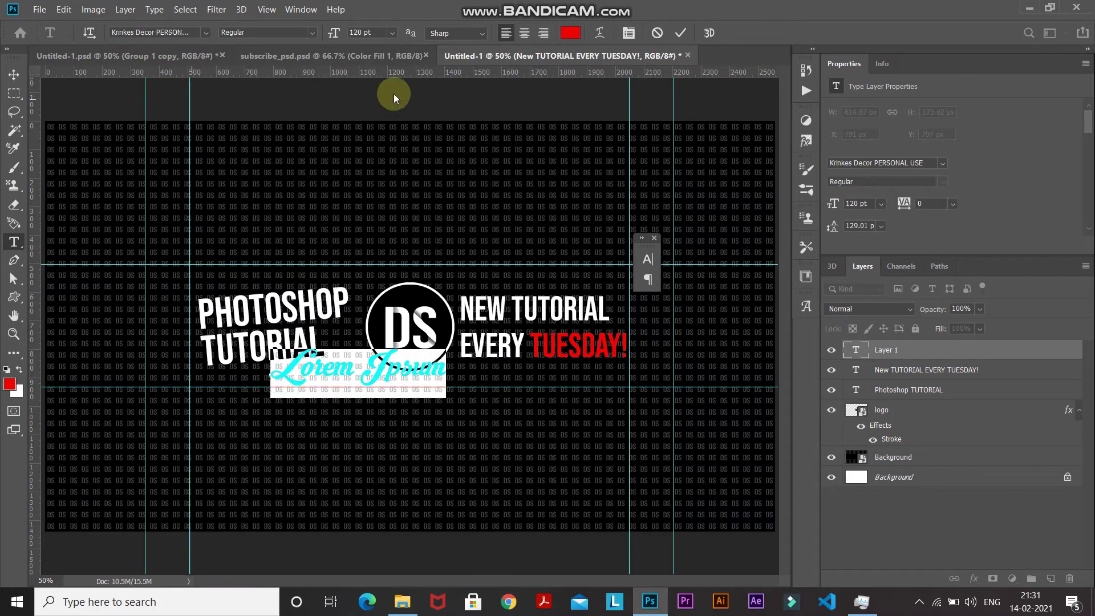
{"action": "double_click", "coordinate": [358, 33]}
{"action": "type", "text": "50"}
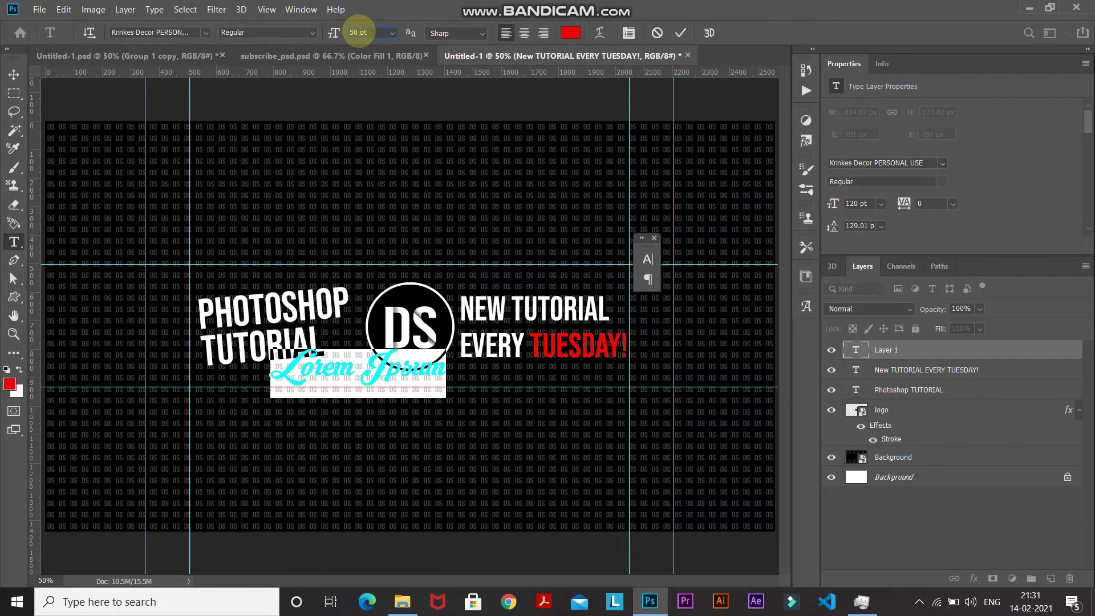
{"action": "key", "text": "Return"}
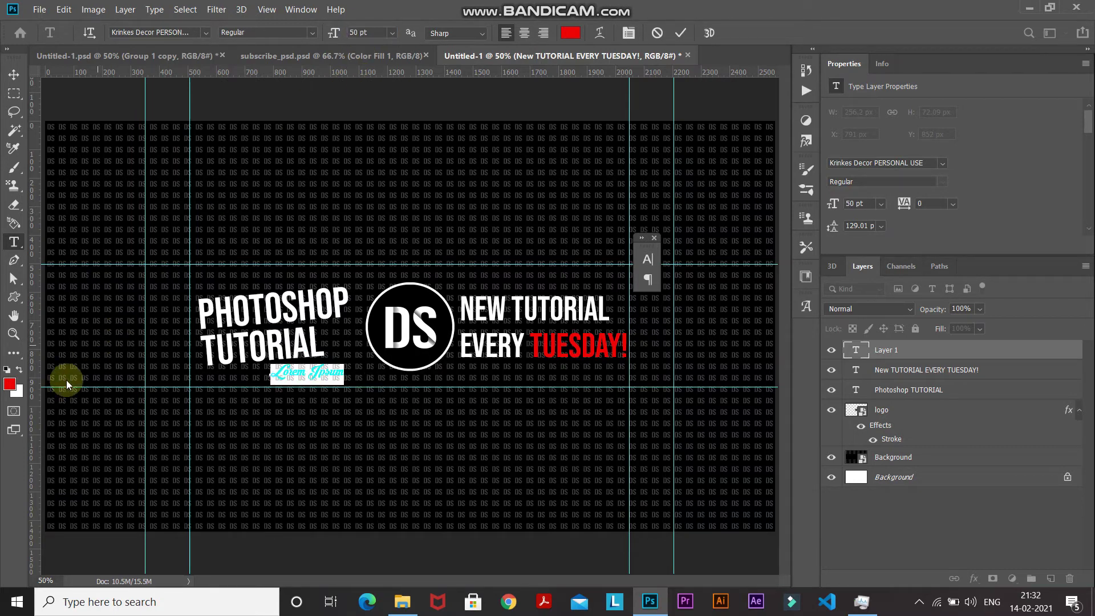
- Enter the "~by" byline with the author's name in white, ending with the decorative swash character
{"action": "left_click", "coordinate": [20, 369]}
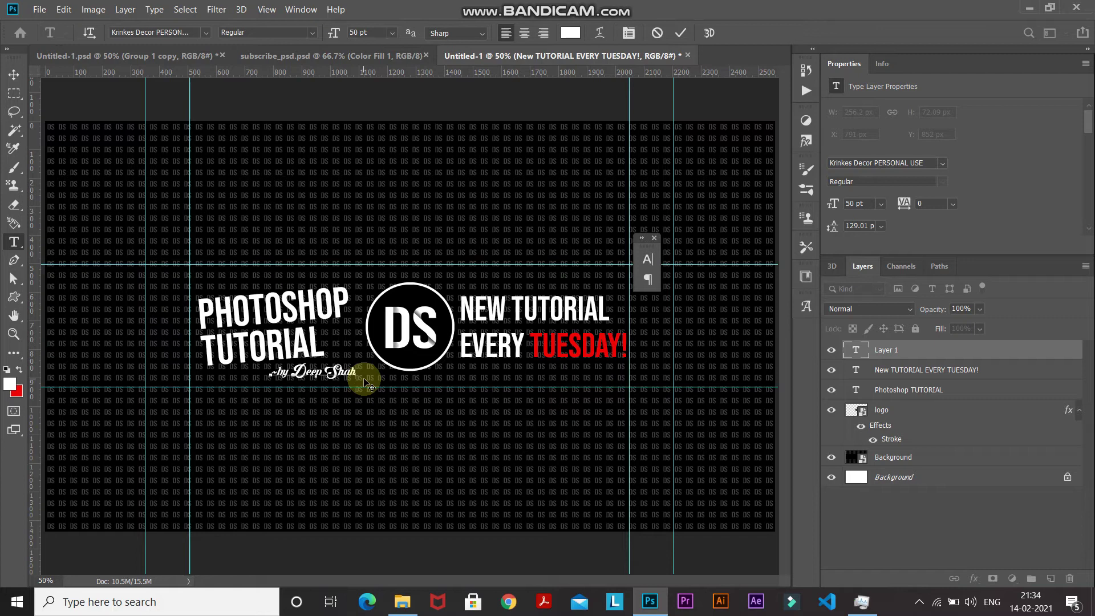
{"action": "left_click", "coordinate": [362, 381]}
{"action": "left_click", "coordinate": [680, 32]}
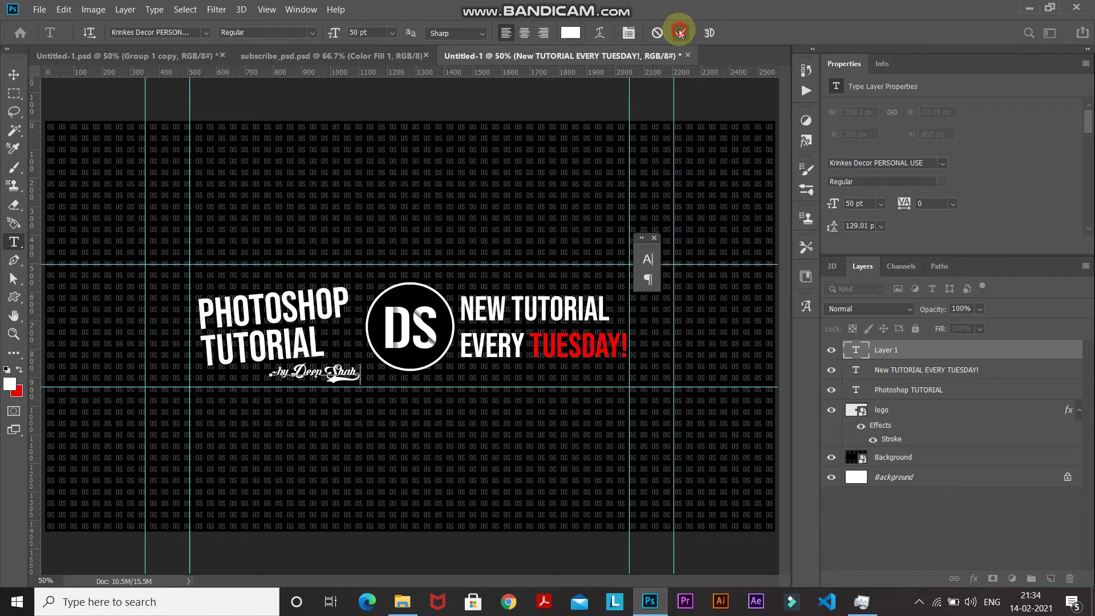
- Move the byline text 32 px right, to X 823 px
{"action": "left_click", "coordinate": [13, 74]}
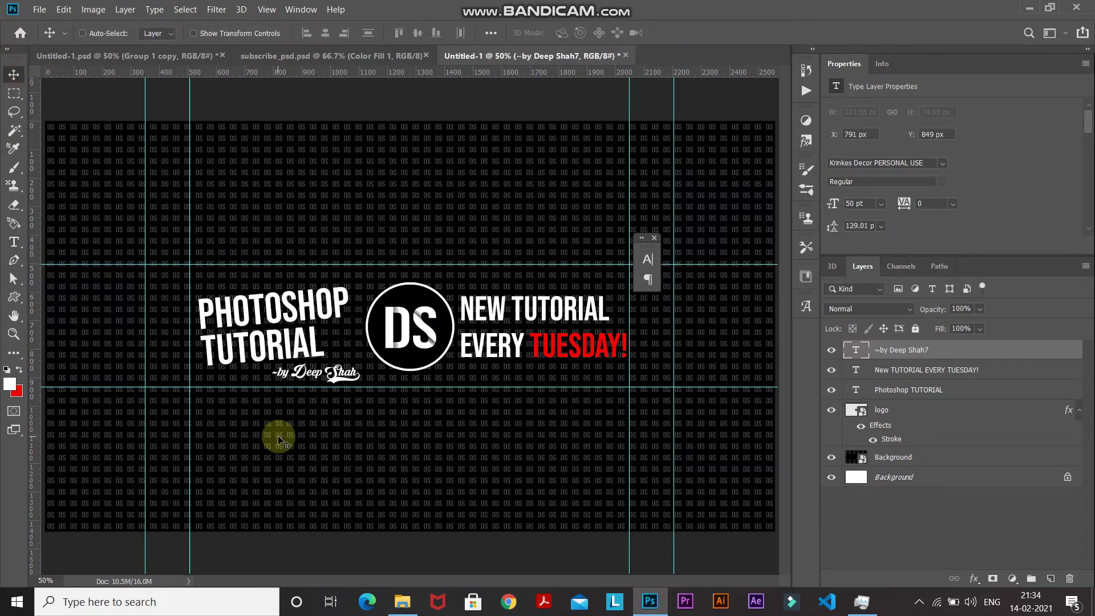
{"action": "key", "text": "shift+Right"}
{"action": "key", "text": "shift+Right"}
{"action": "key", "text": "shift+Right"}
{"action": "key", "text": "Right"}
{"action": "key", "text": "Right"}
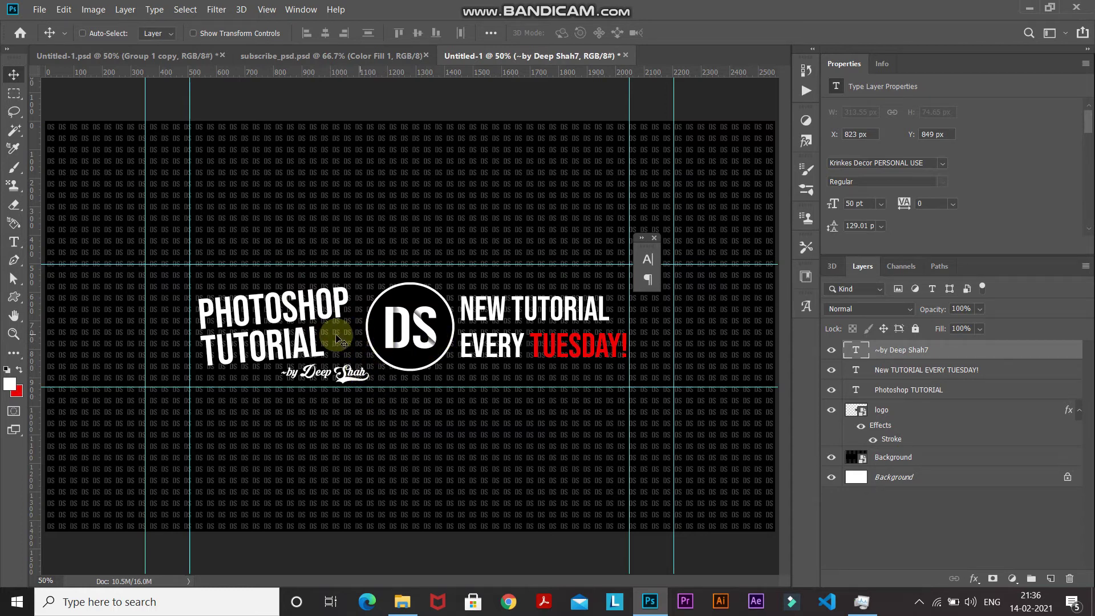
- Place the Ps image "download" as embedded, scaled to about 45.5%, between the word TUTORIAL and the DS logo
{"action": "left_click", "coordinate": [35, 12]}
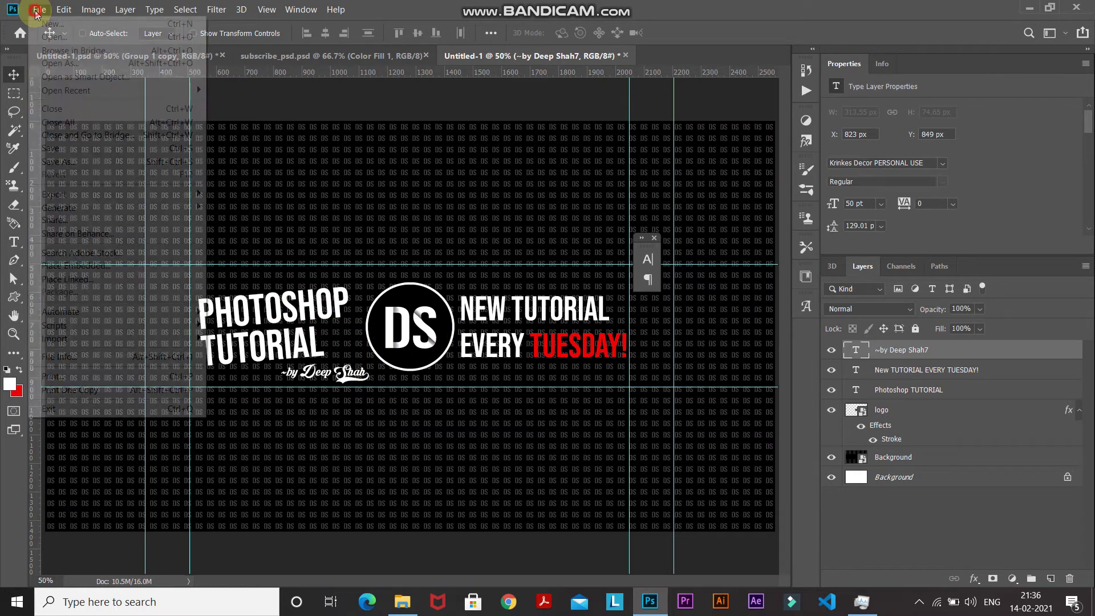
{"action": "left_click", "coordinate": [76, 267]}
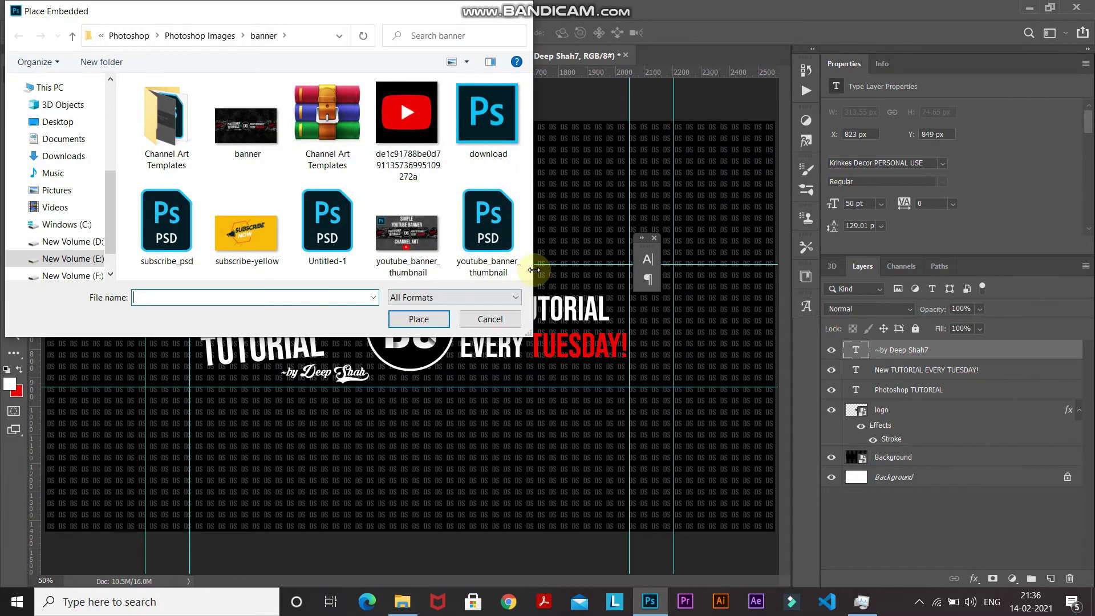
{"action": "left_click", "coordinate": [482, 143]}
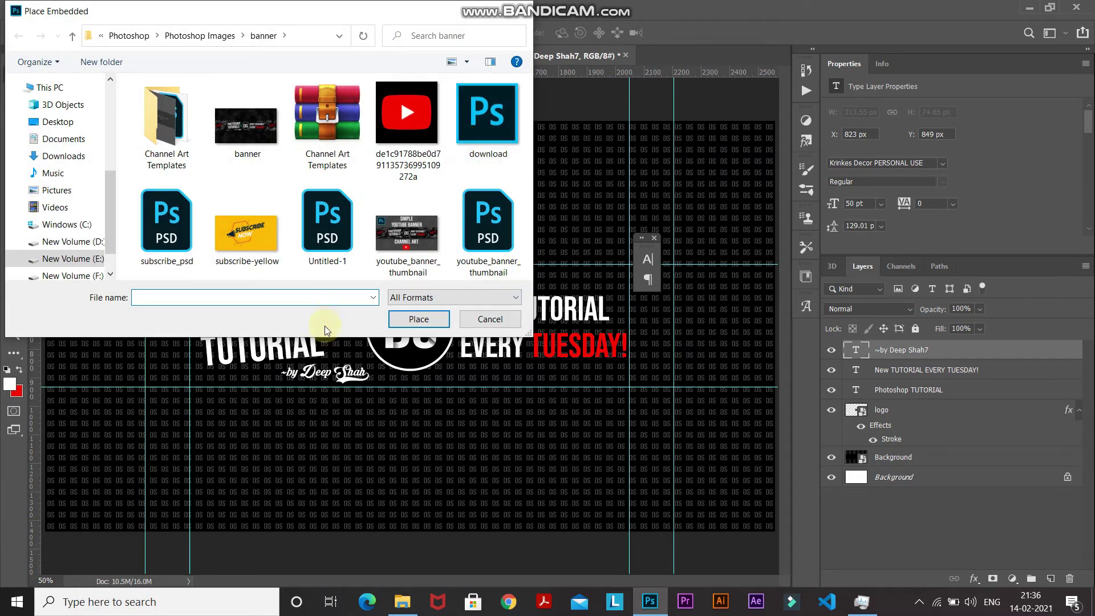
{"action": "left_click", "coordinate": [418, 319]}
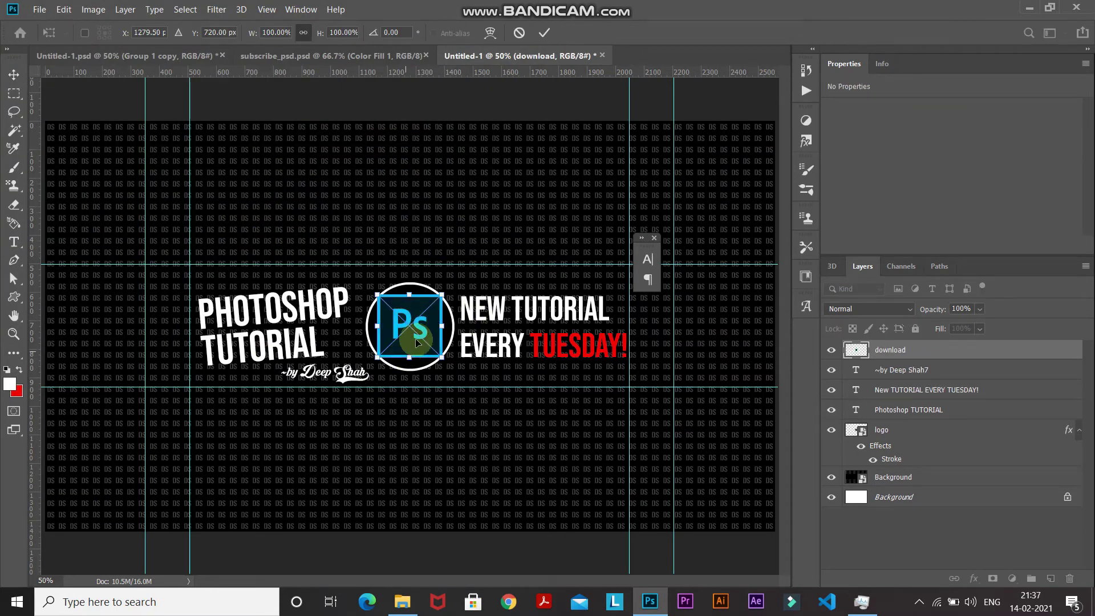
{"action": "left_click_drag", "start_coordinate": [438, 292], "coordinate": [359, 328]}
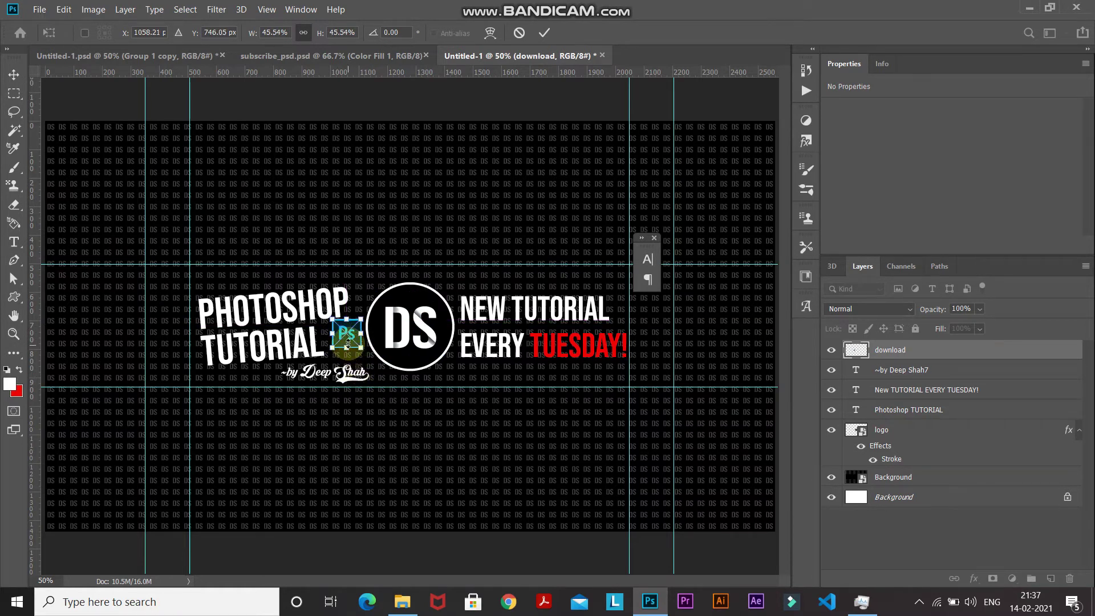
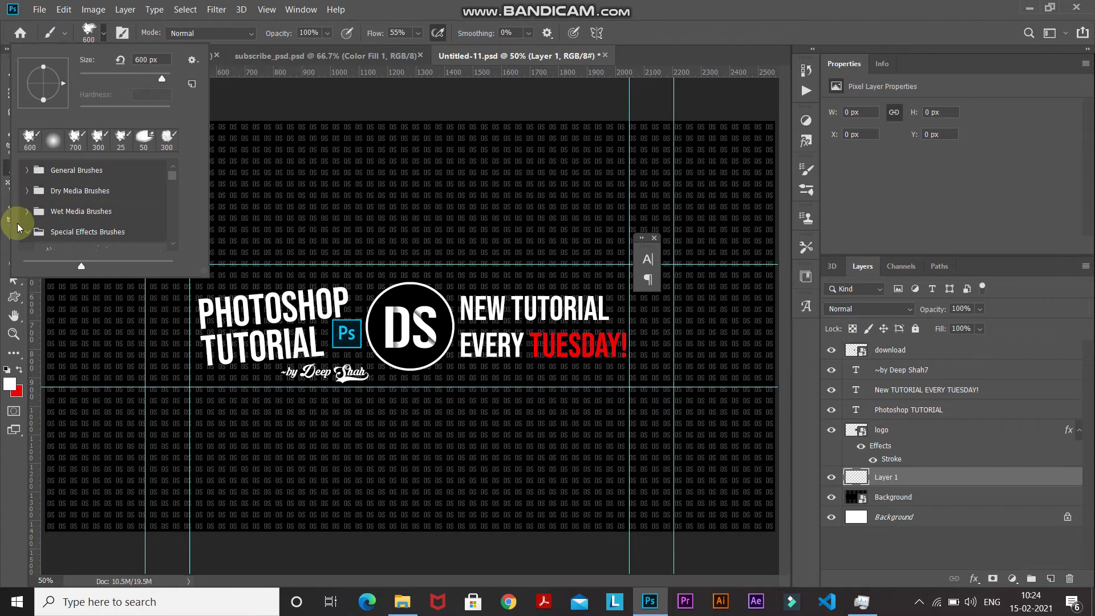
- Choose the KYLE Ultimate Charcoal Pencil 25px Med brush from the Dry Media Brushes and keep the foreground colour white (ffffff)
{"action": "left_click", "coordinate": [26, 189]}
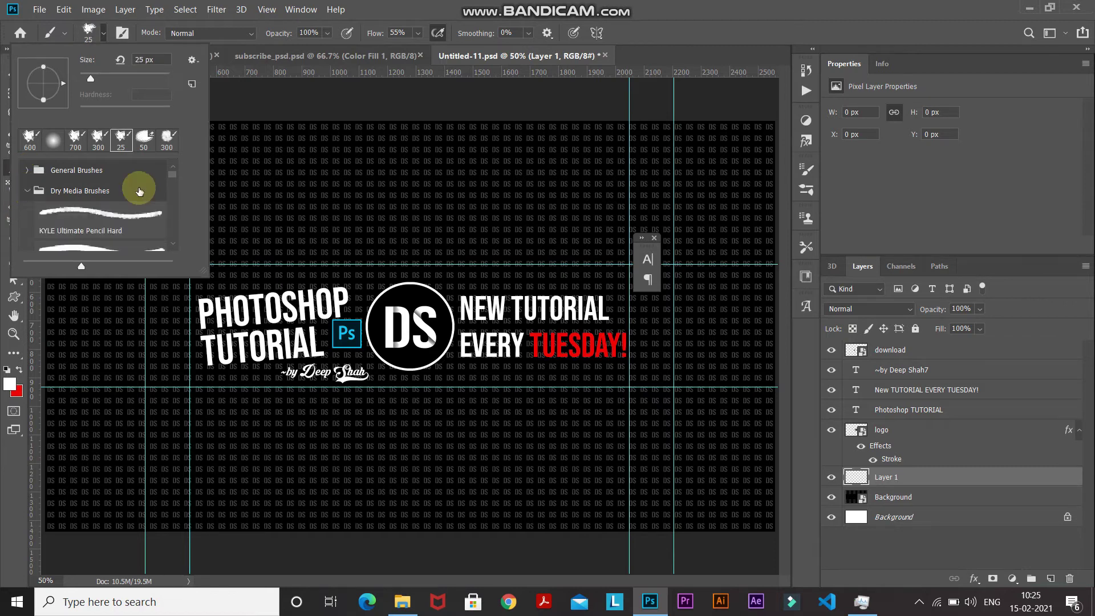
{"action": "left_click_drag", "start_coordinate": [173, 177], "coordinate": [173, 183]}
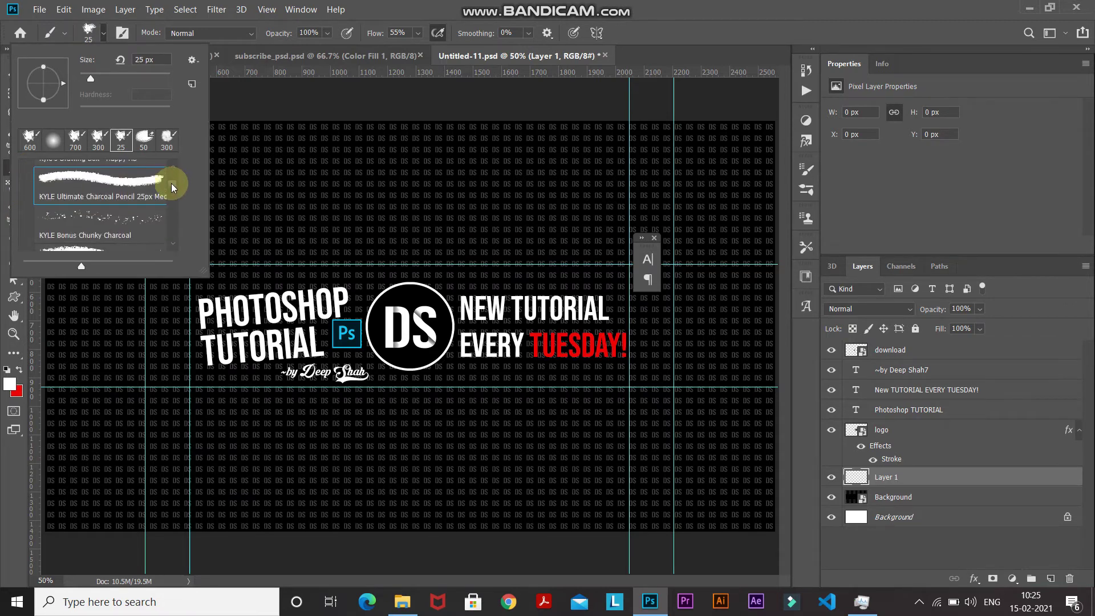
{"action": "double_click", "coordinate": [109, 179]}
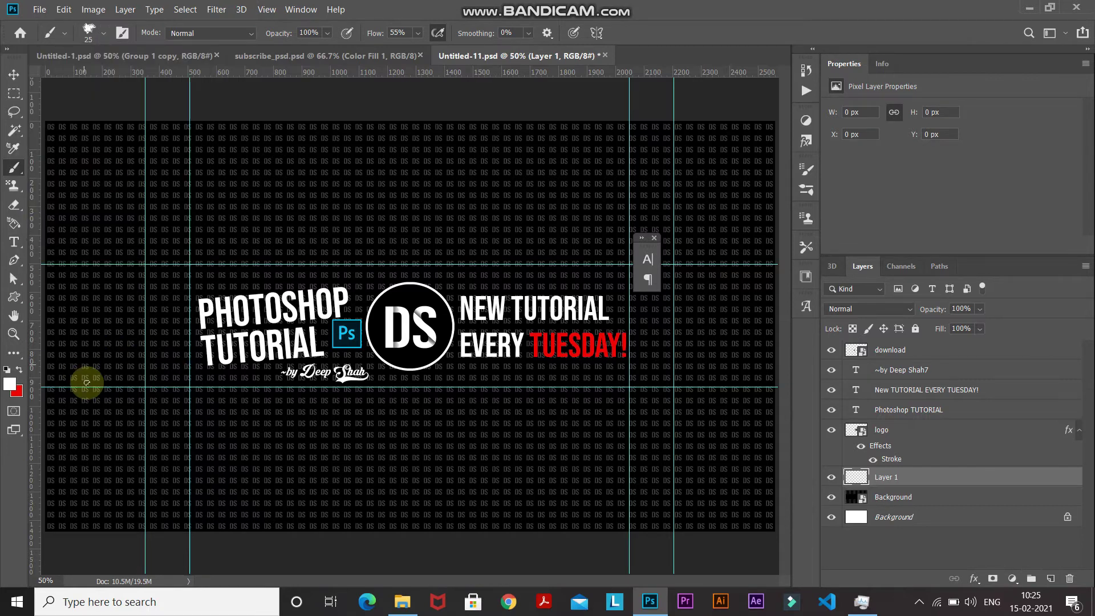
{"action": "left_click", "coordinate": [10, 384]}
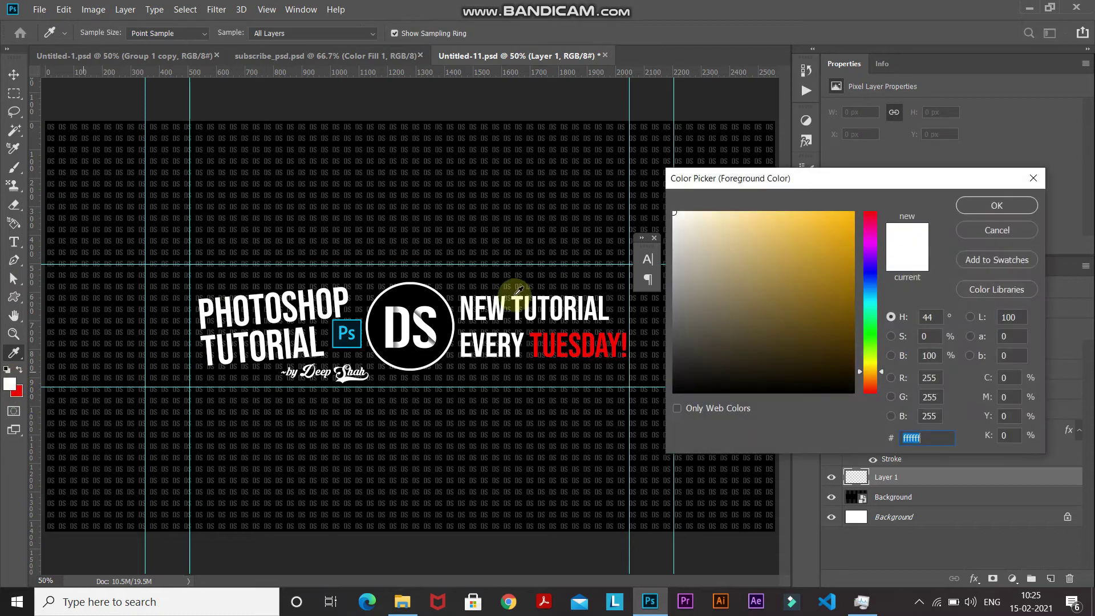
{"action": "left_click", "coordinate": [974, 210]}
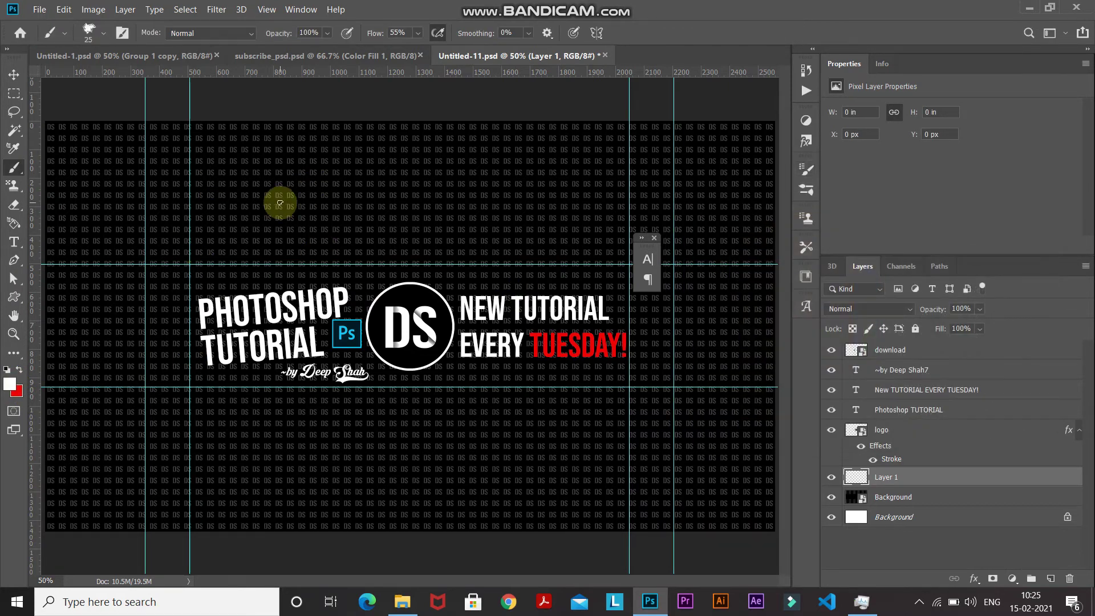
- Enlarge the charcoal brush to 400 px and stamp one white speckle patch on Layer 1 above the PHOTOSHOP title
{"action": "key", "text": "bracketright"}
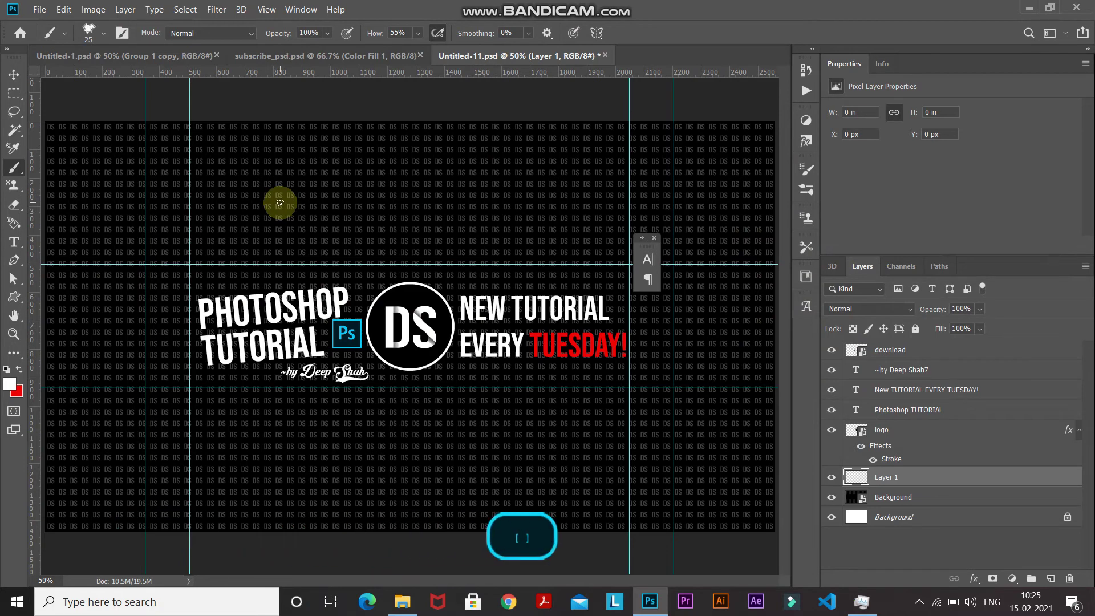
{"action": "key", "text": "bracketright"}
{"action": "key", "text": "bracketright"}
{"action": "key", "text": "bracketright"}
{"action": "key", "text": "bracketright"}
{"action": "key", "text": "bracketright"}
{"action": "key", "text": "bracketright"}
{"action": "key", "text": "bracketright"}
{"action": "key", "text": "bracketright"}
{"action": "key", "text": "bracketright"}
{"action": "key", "text": "bracketright"}
{"action": "key", "text": "bracketright"}
{"action": "key", "text": "bracketright"}
{"action": "key", "text": "bracketright"}
{"action": "key", "text": "bracketright"}
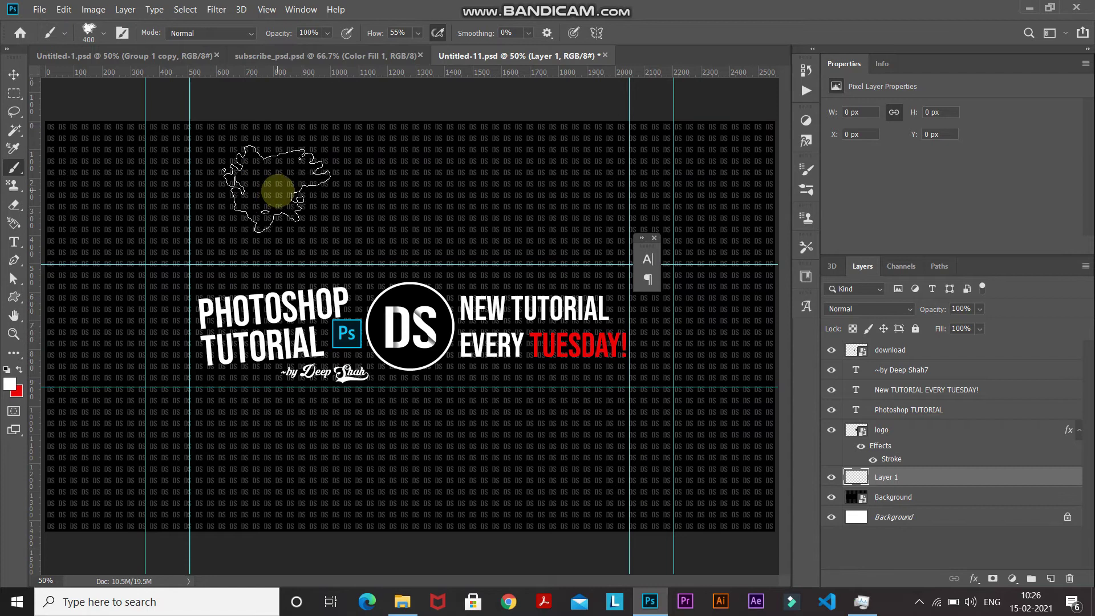
{"action": "left_click", "coordinate": [278, 191]}
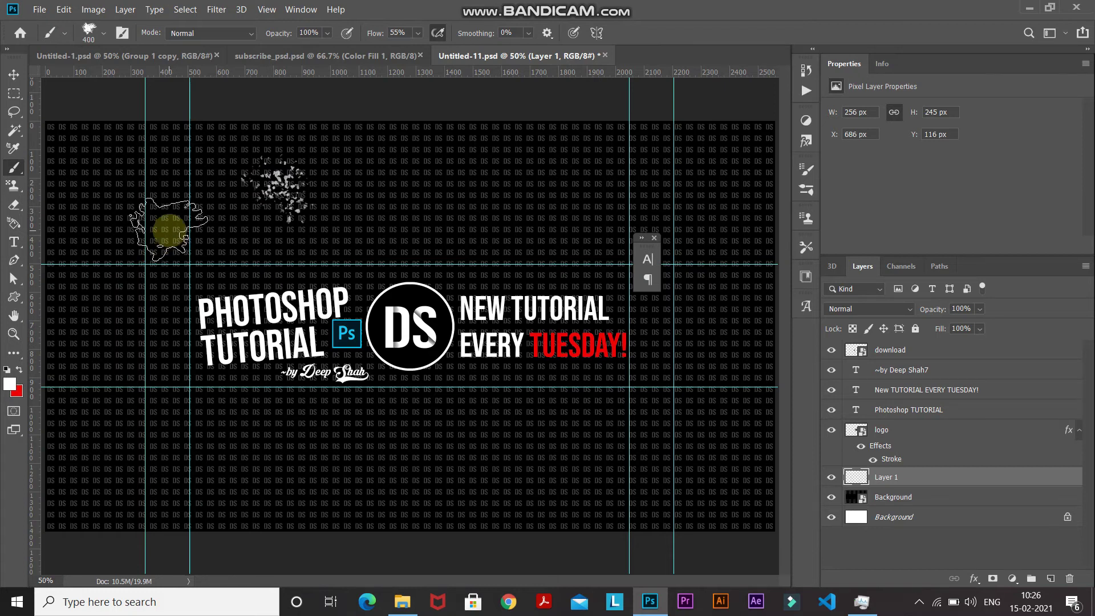
- Stamp white charcoal speckles across the banner around the logo and texts, varying the brush size and finishing at 600 px
{"action": "key", "text": "bracketright"}
{"action": "key", "text": "bracketright"}
{"action": "key", "text": "bracketright"}
{"action": "key", "text": "bracketright"}
{"action": "left_click", "coordinate": [69, 323]}
{"action": "left_click", "coordinate": [151, 350]}
{"action": "left_click", "coordinate": [511, 131]}
{"action": "left_click", "coordinate": [722, 168]}
{"action": "key", "text": "bracketleft"}
{"action": "key", "text": "bracketleft"}
{"action": "left_click", "coordinate": [739, 482]}
{"action": "left_click", "coordinate": [724, 349]}
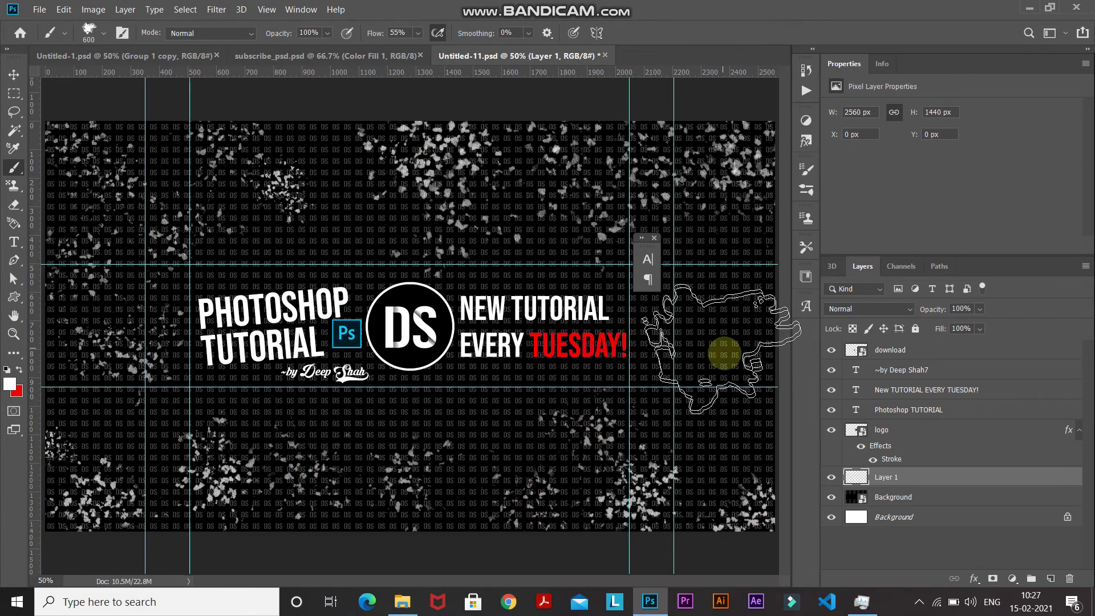
{"action": "left_click", "coordinate": [398, 427]}
{"action": "left_click", "coordinate": [170, 422]}
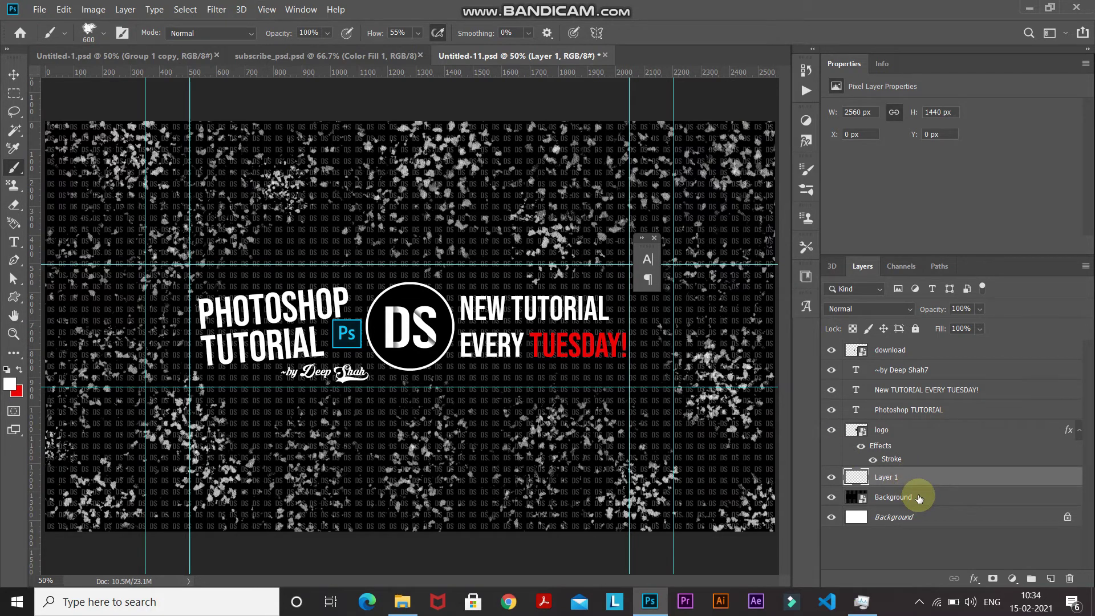
- Convert Layer 1 and the DS pattern Background layer together into one smart object, and check its contents
{"action": "left_click", "coordinate": [953, 498], "text": "shift"}
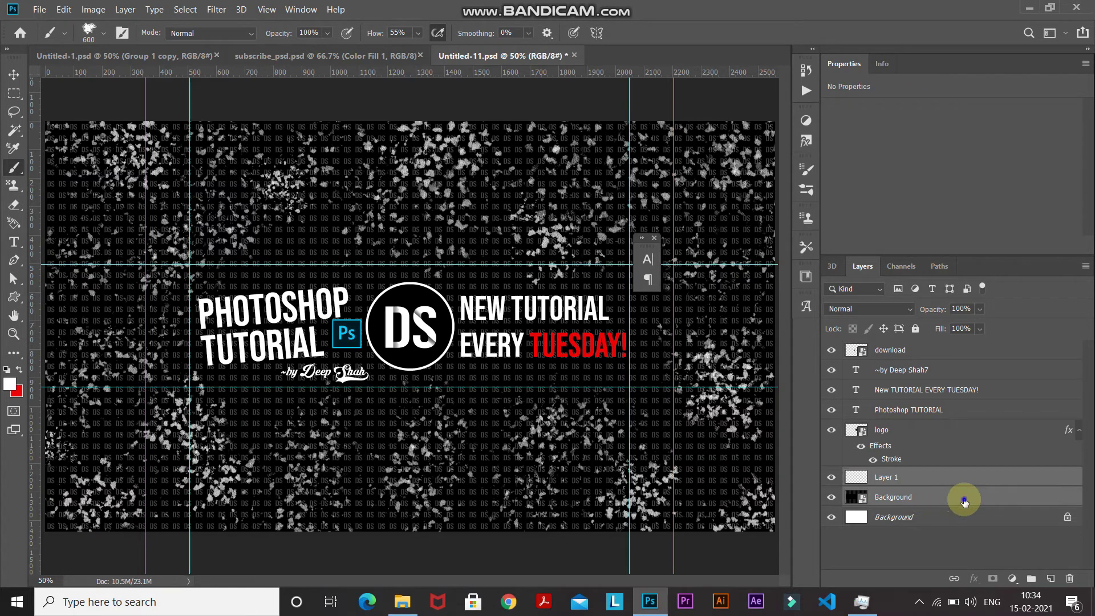
{"action": "right_click", "coordinate": [964, 499]}
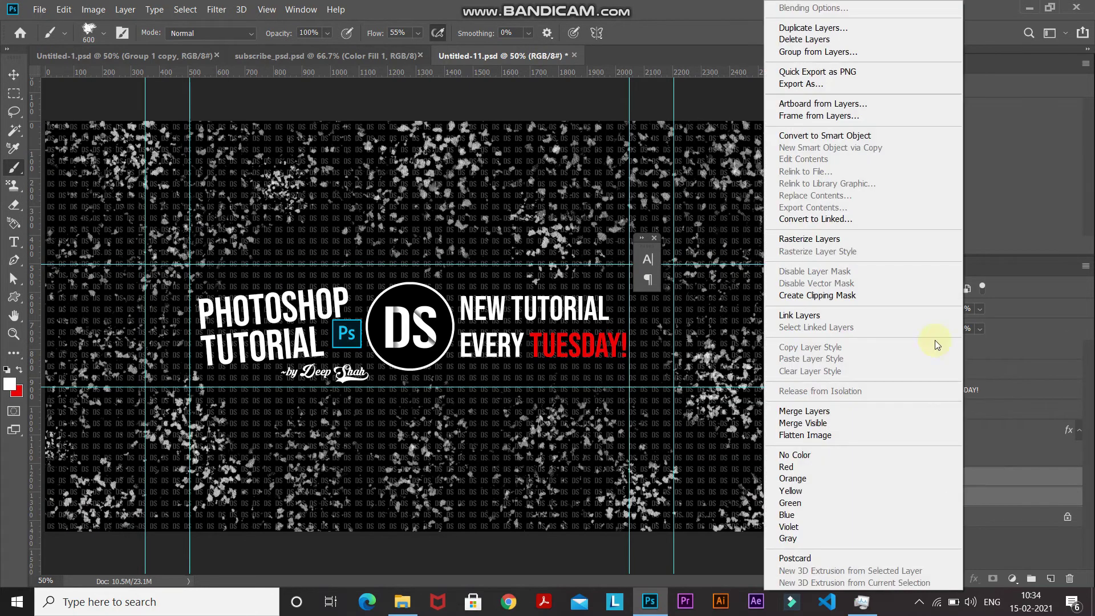
{"action": "left_click", "coordinate": [837, 137]}
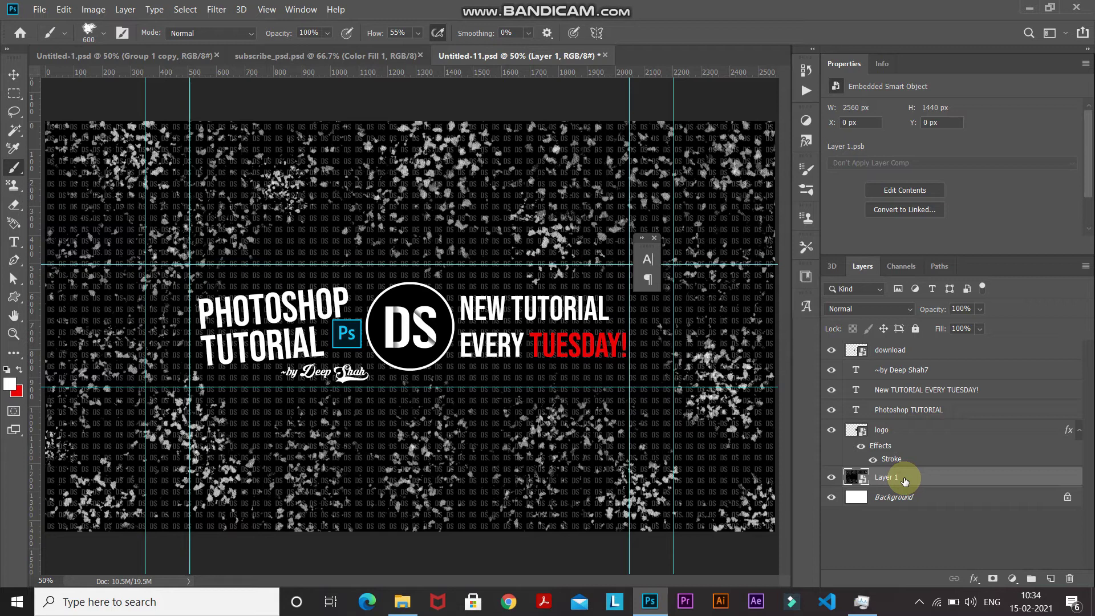
{"action": "double_click", "coordinate": [854, 476]}
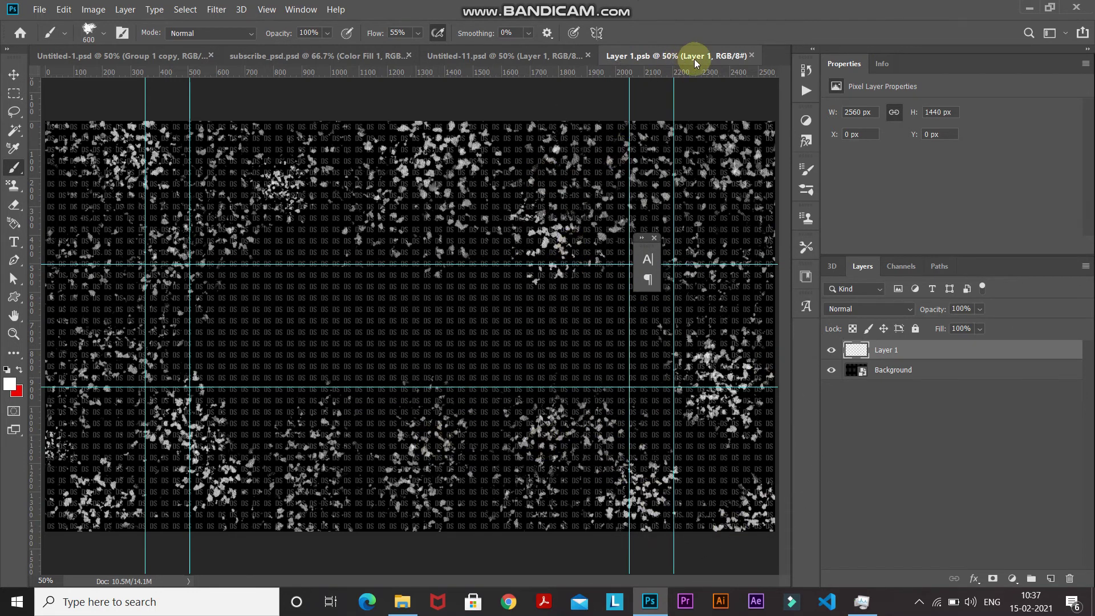
{"action": "left_click", "coordinate": [751, 56]}
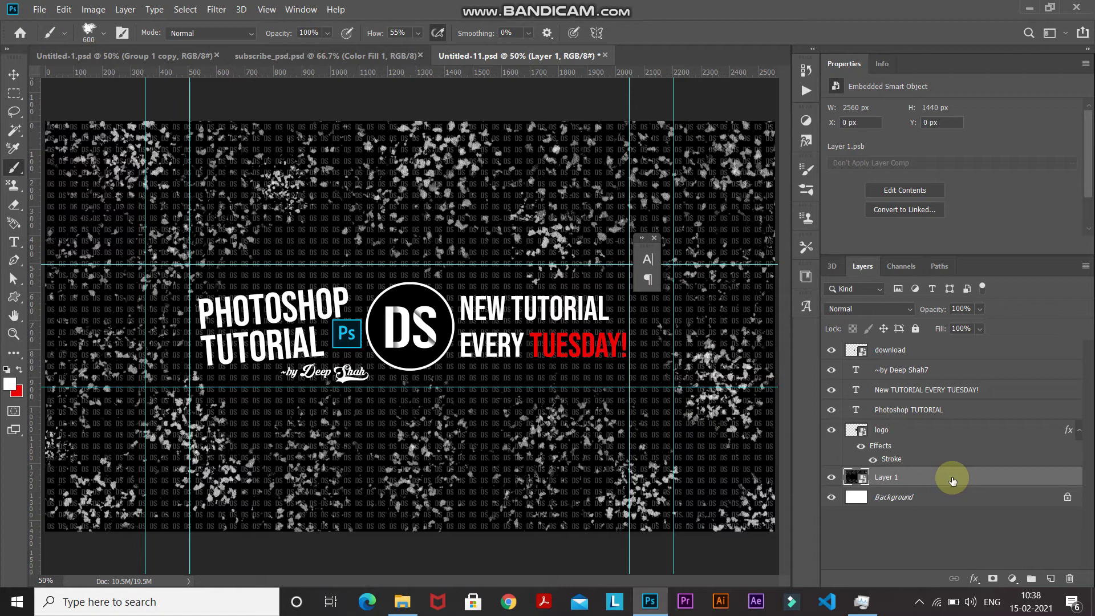
- Duplicate the Layer 1 smart object and mask the copy to the full-width band between the two horizontal guides
{"action": "key", "text": "ctrl+j"}
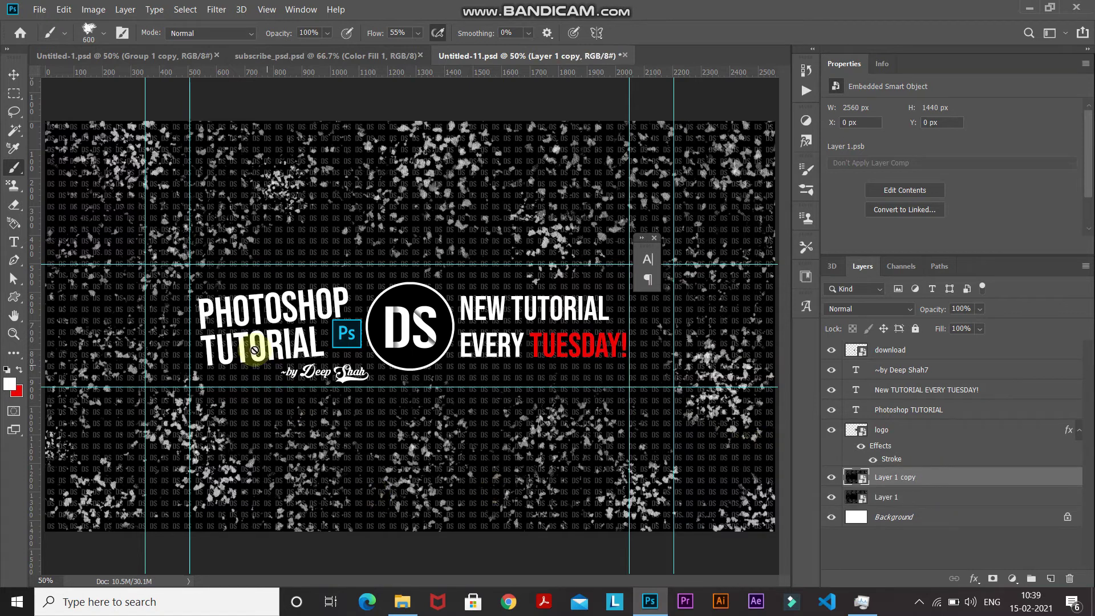
{"action": "left_click", "coordinate": [15, 96]}
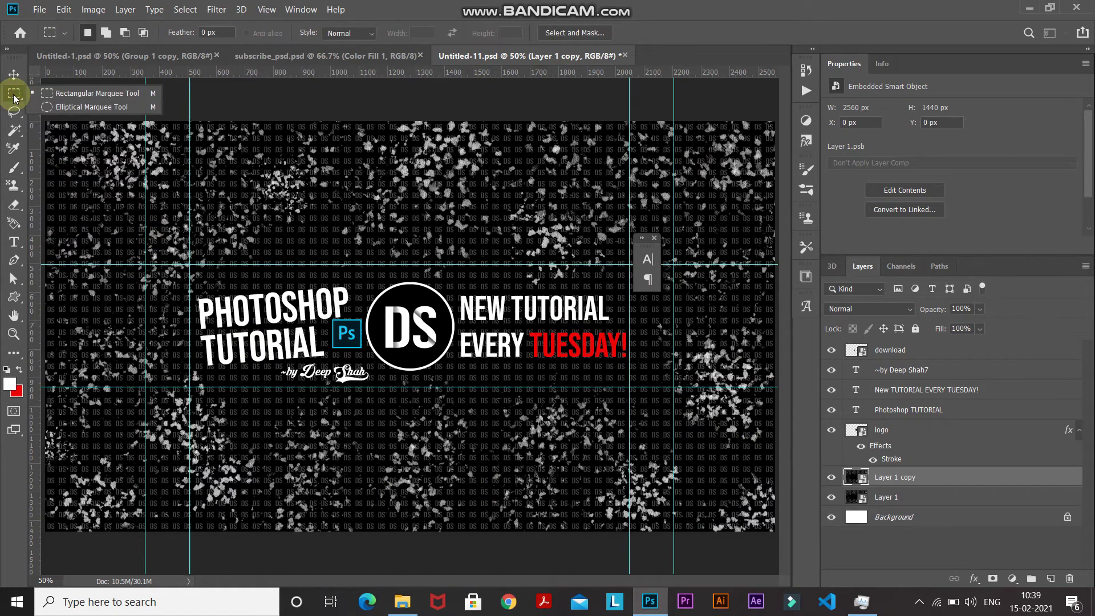
{"action": "left_click", "coordinate": [54, 94]}
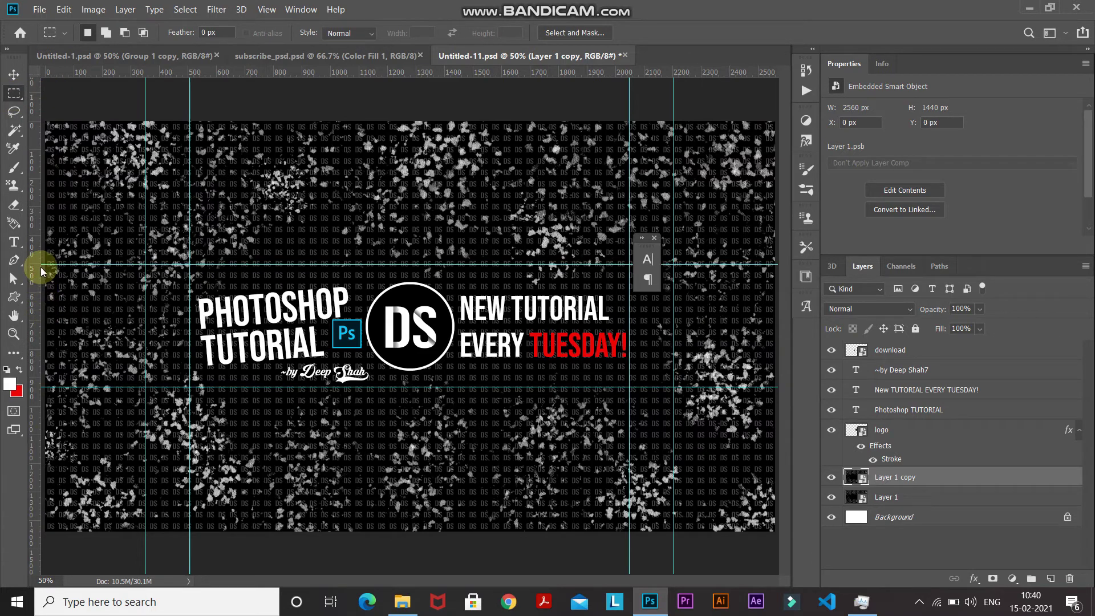
{"action": "left_click_drag", "start_coordinate": [38, 264], "coordinate": [826, 379]}
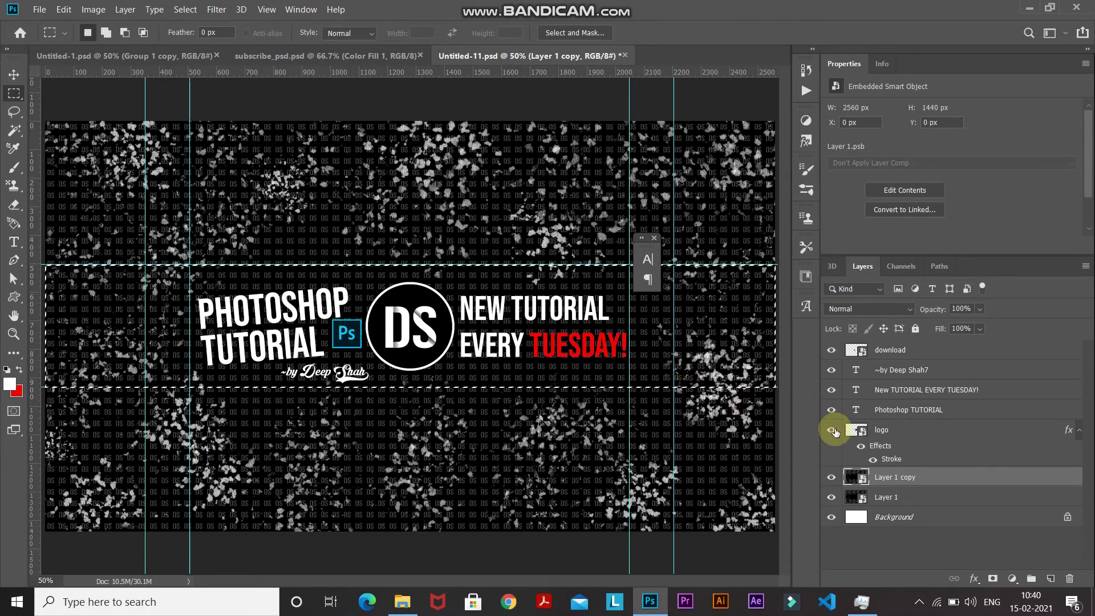
{"action": "left_click", "coordinate": [992, 579]}
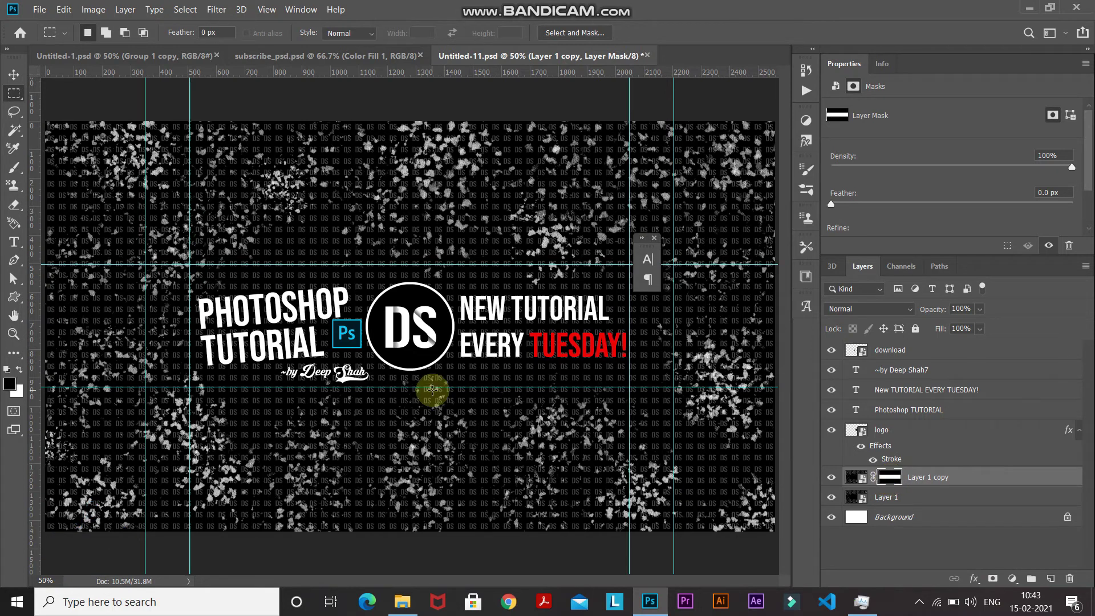
- Mask the original Layer 1 with the inverse of the copy's mask, covering the areas above and below the central band
{"action": "left_click", "coordinate": [887, 482], "text": "ctrl"}
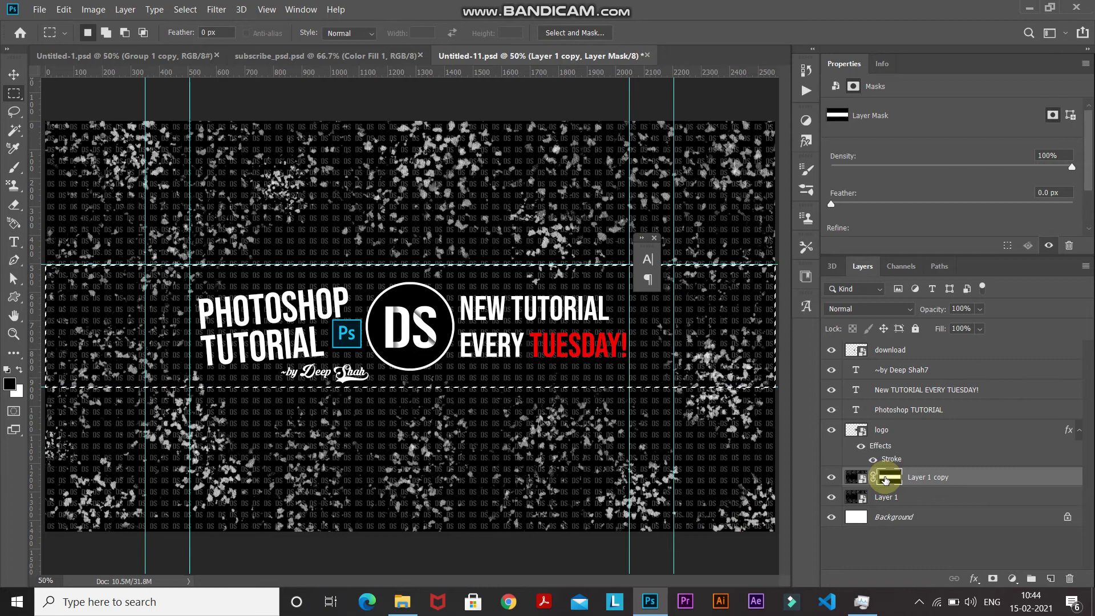
{"action": "key", "text": "ctrl+shift+i"}
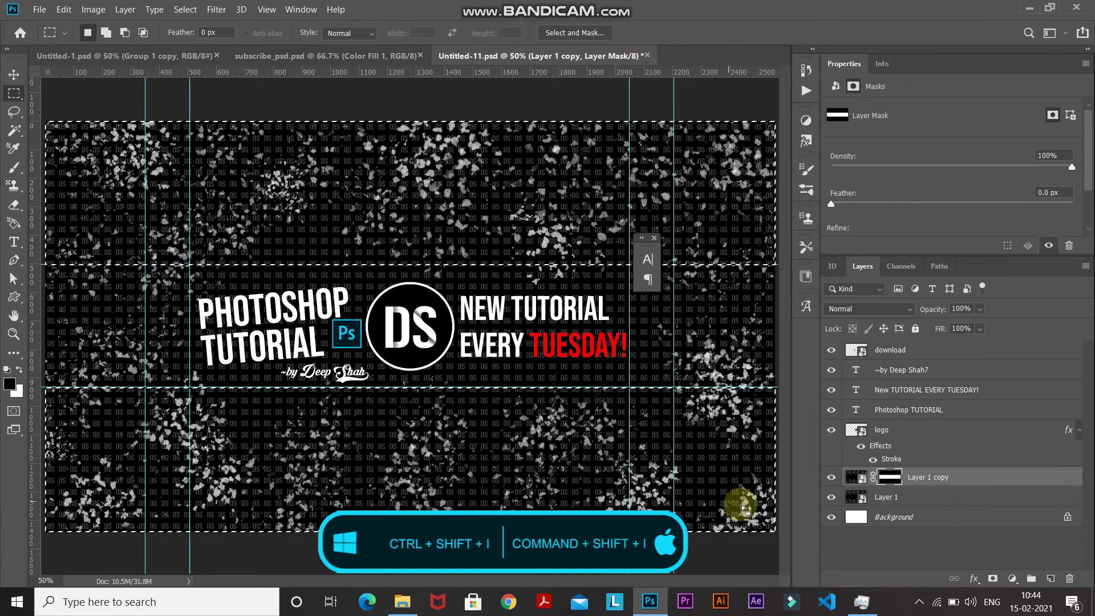
{"action": "key", "text": "ctrl+shift+i"}
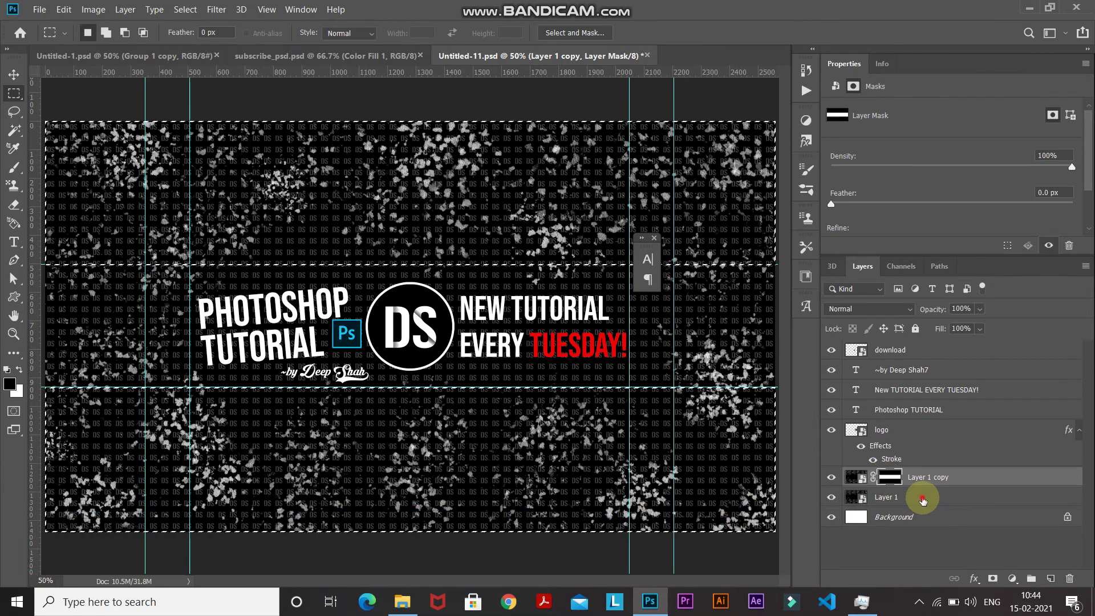
{"action": "left_click", "coordinate": [922, 499]}
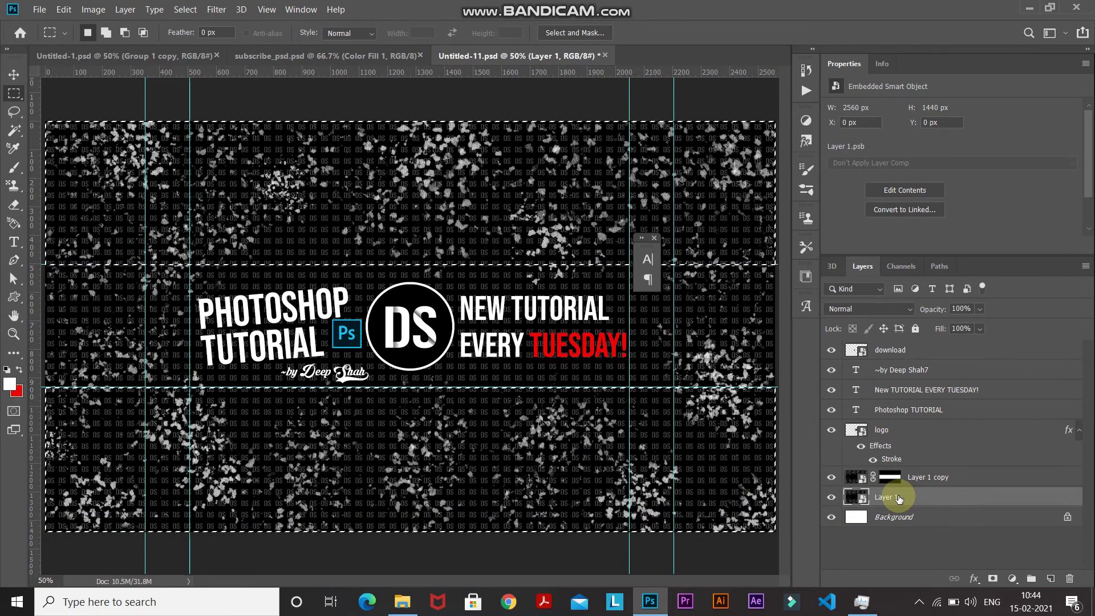
{"action": "left_click", "coordinate": [992, 578]}
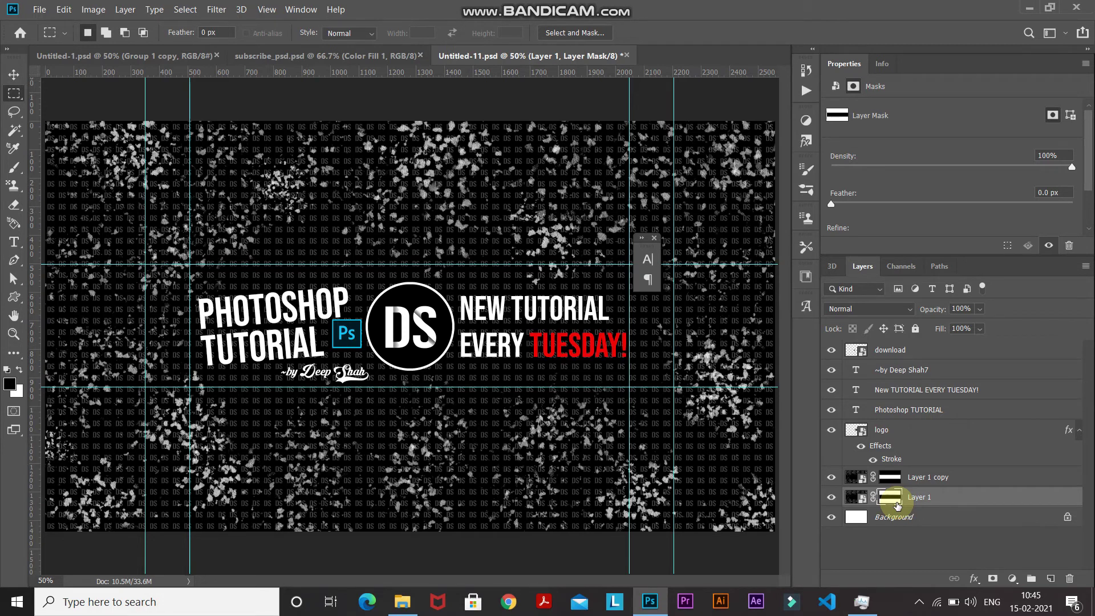
- Rename Layer 1 as Tv and Layer 1 copy as Desktop
{"action": "key", "text": "ctrl+2"}
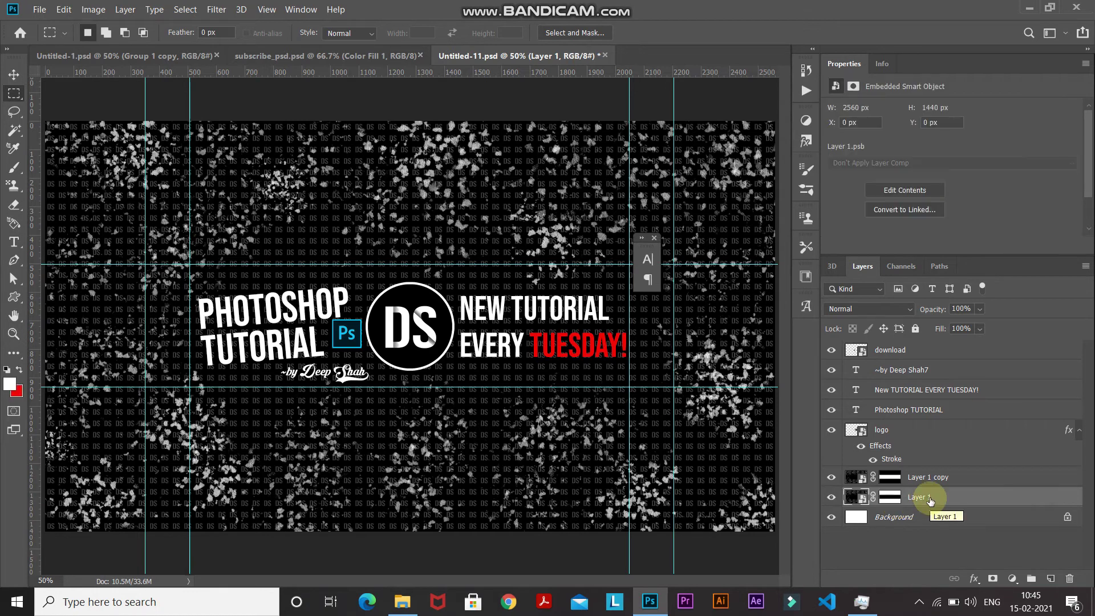
{"action": "double_click", "coordinate": [930, 500]}
{"action": "type", "text": "Tv"}
{"action": "key", "text": "Tab"}
{"action": "type", "text": "Desktop"}
{"action": "key", "text": "Return"}
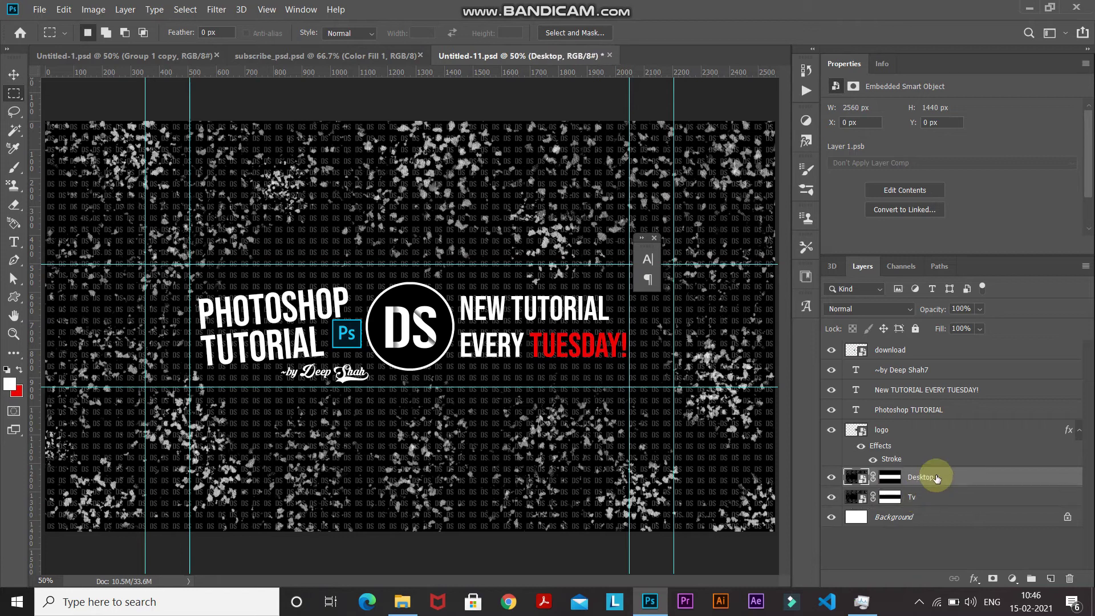
- Add a black (000000) Solid Color fill layer directly above the locked Background layer
{"action": "left_click", "coordinate": [899, 517]}
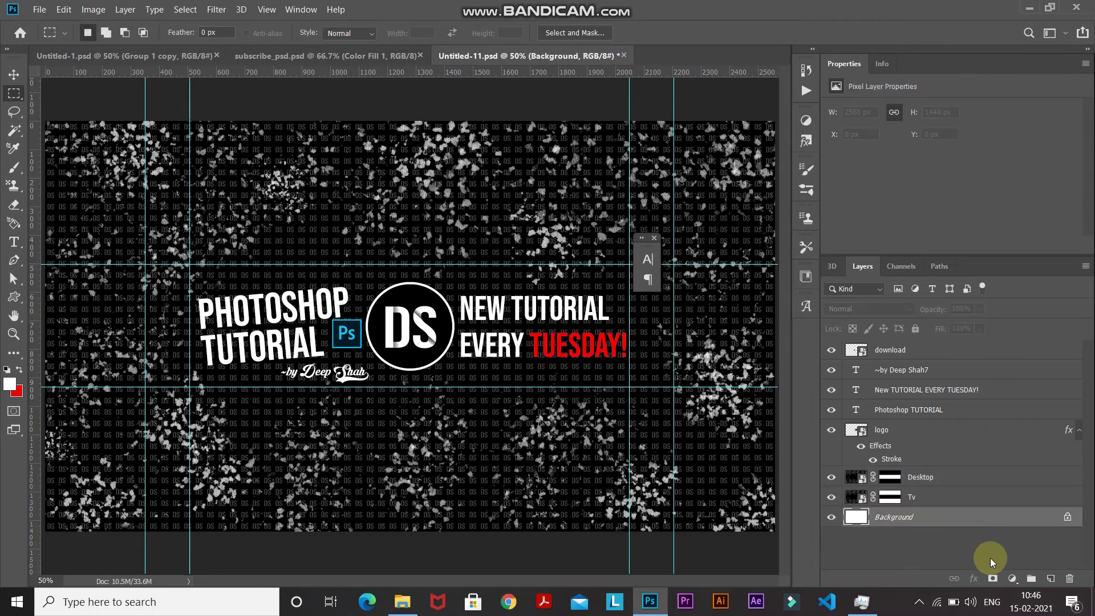
{"action": "left_click", "coordinate": [1012, 579]}
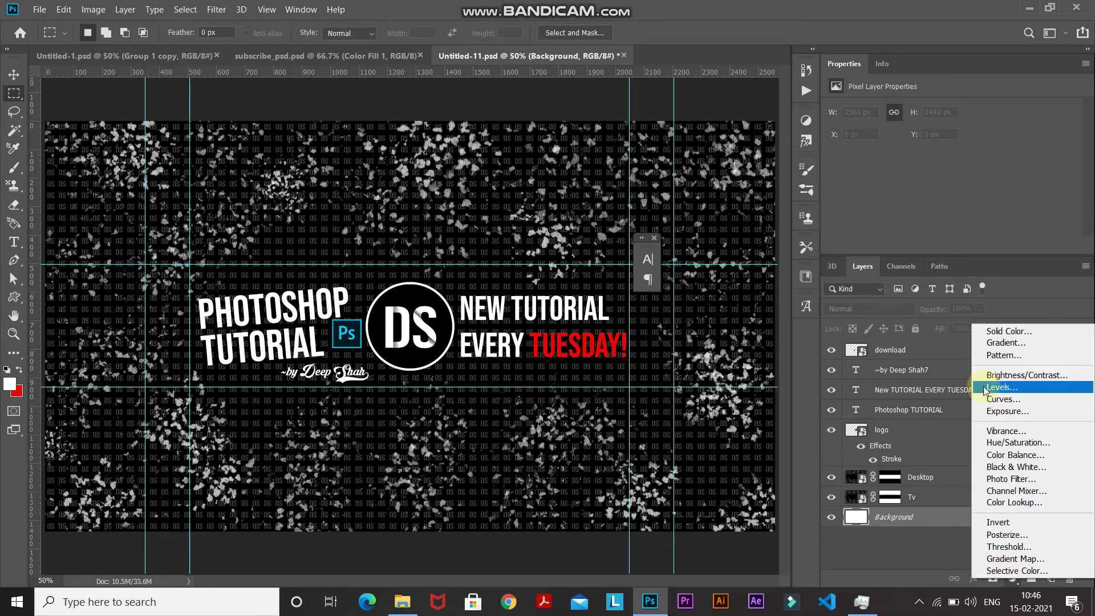
{"action": "left_click", "coordinate": [991, 331]}
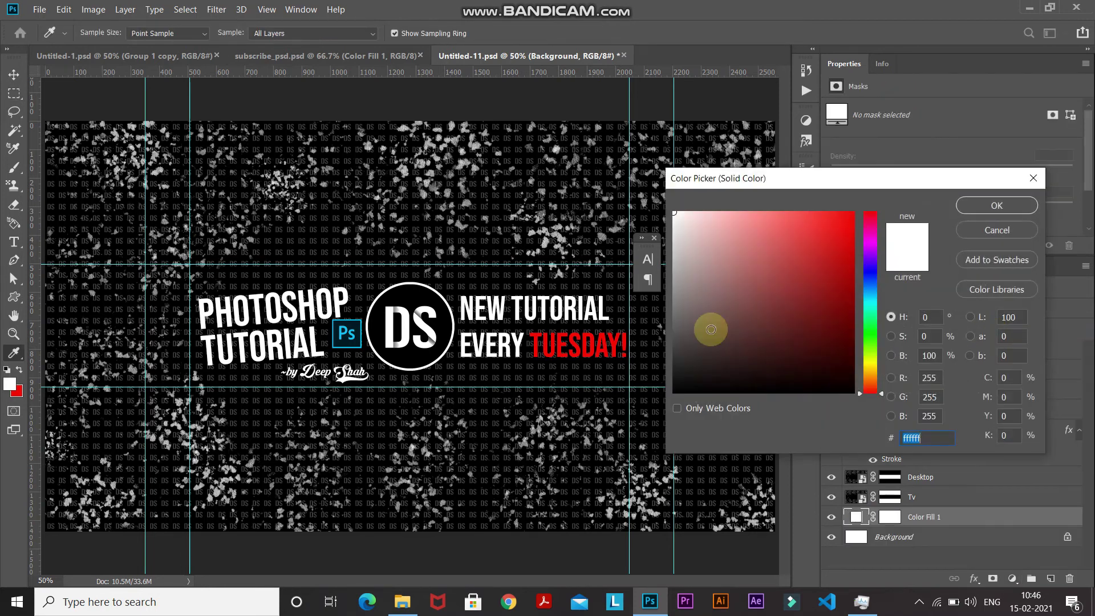
{"action": "left_click_drag", "start_coordinate": [724, 371], "coordinate": [641, 404]}
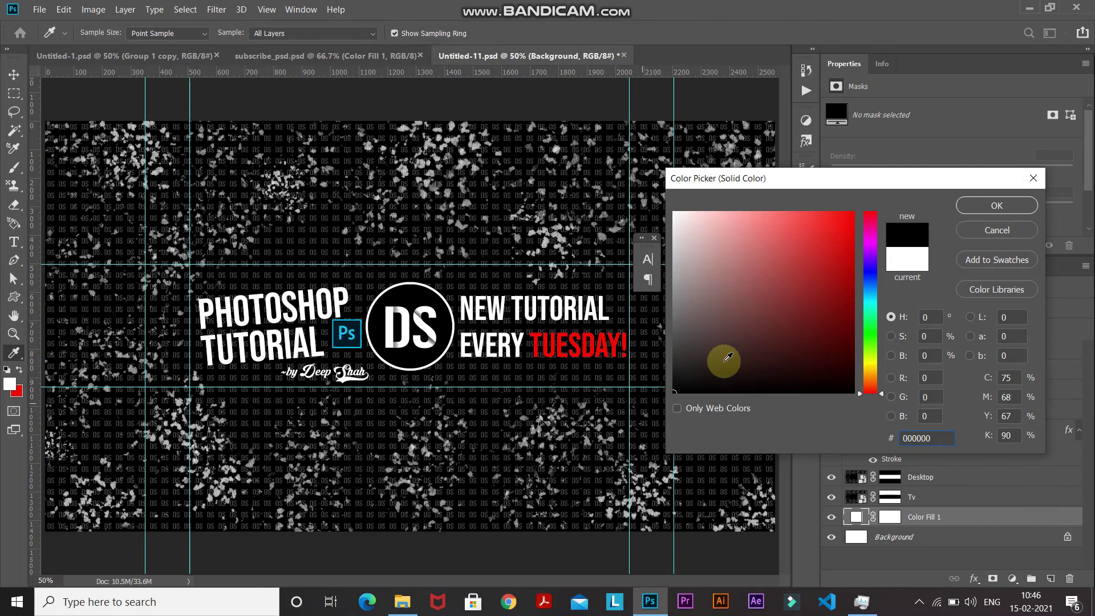
{"action": "left_click", "coordinate": [979, 206]}
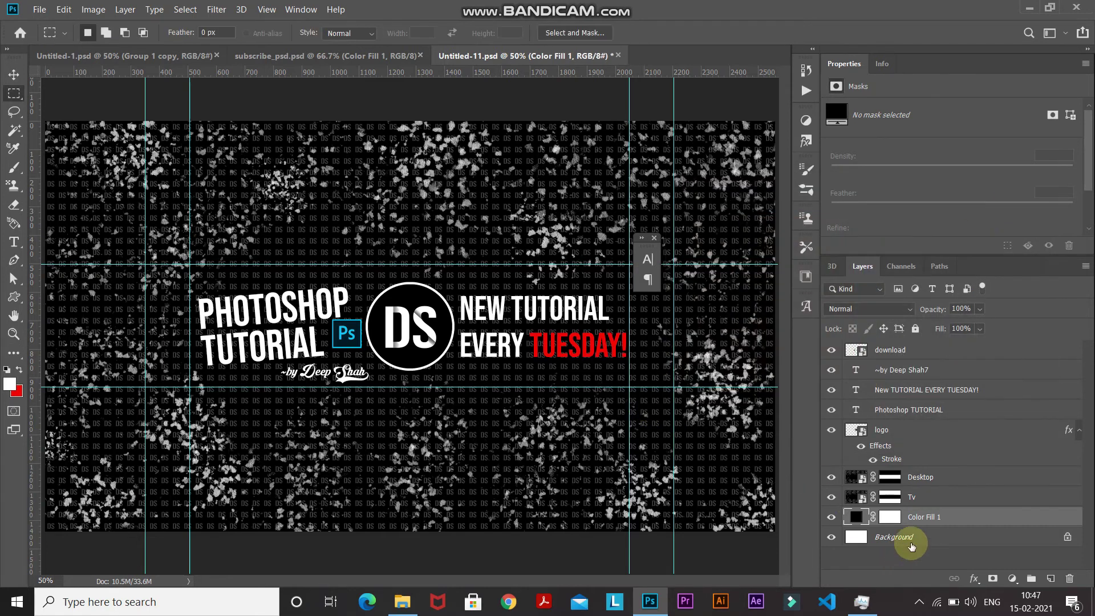
- Set the Tv layer's opacity to 40%
{"action": "left_click", "coordinate": [936, 501]}
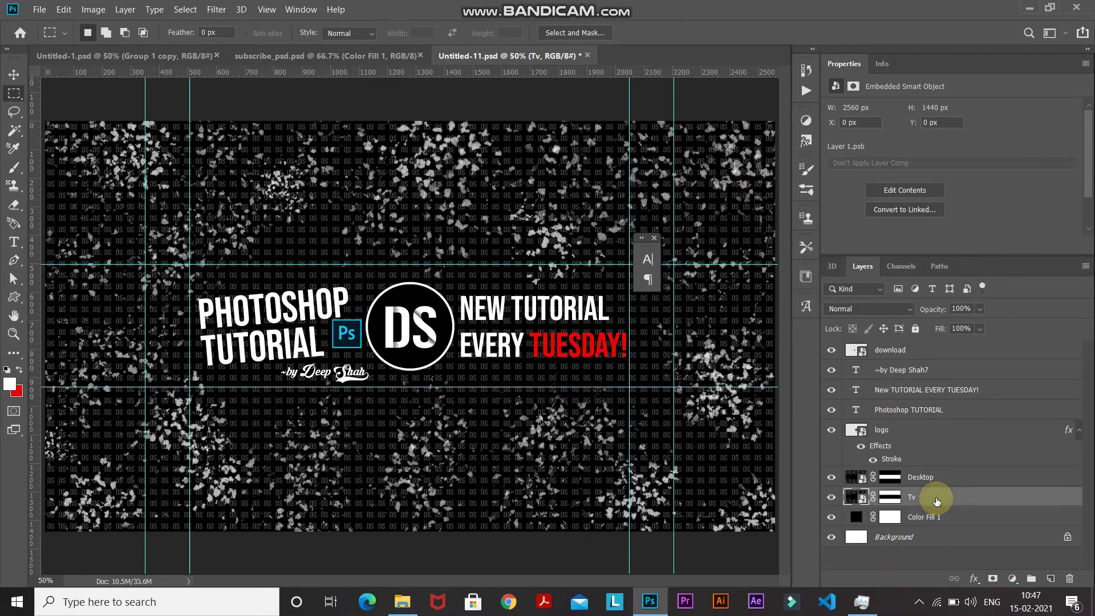
{"action": "left_click", "coordinate": [960, 308]}
{"action": "type", "text": "40"}
{"action": "key", "text": "Return"}
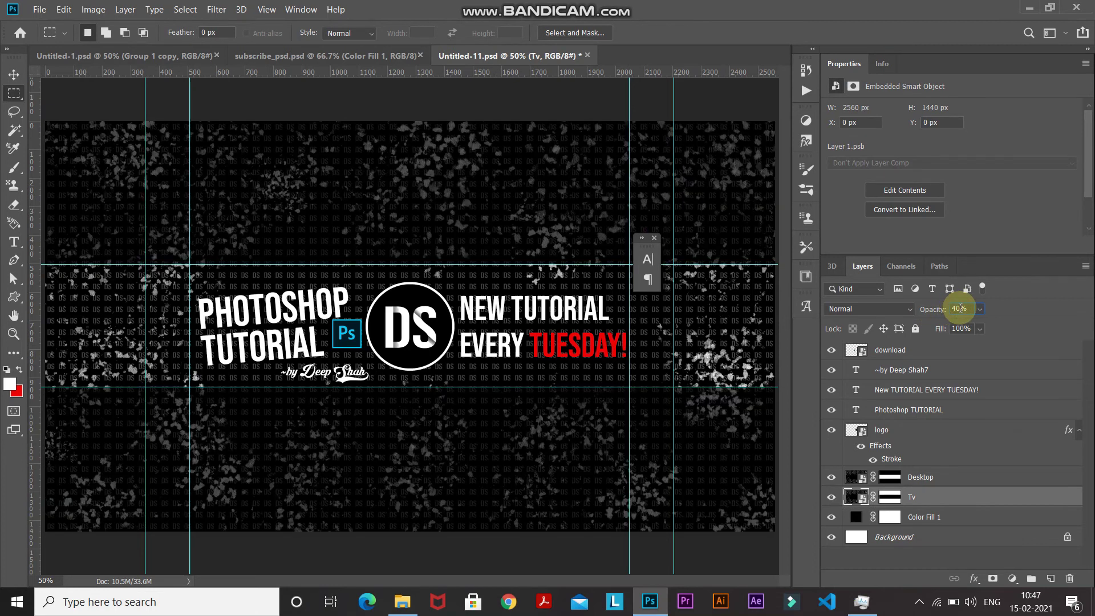
- Add an Exposure adjustment clipped to the Tv layer and set its exposure to -1.83
{"action": "left_click", "coordinate": [1013, 579]}
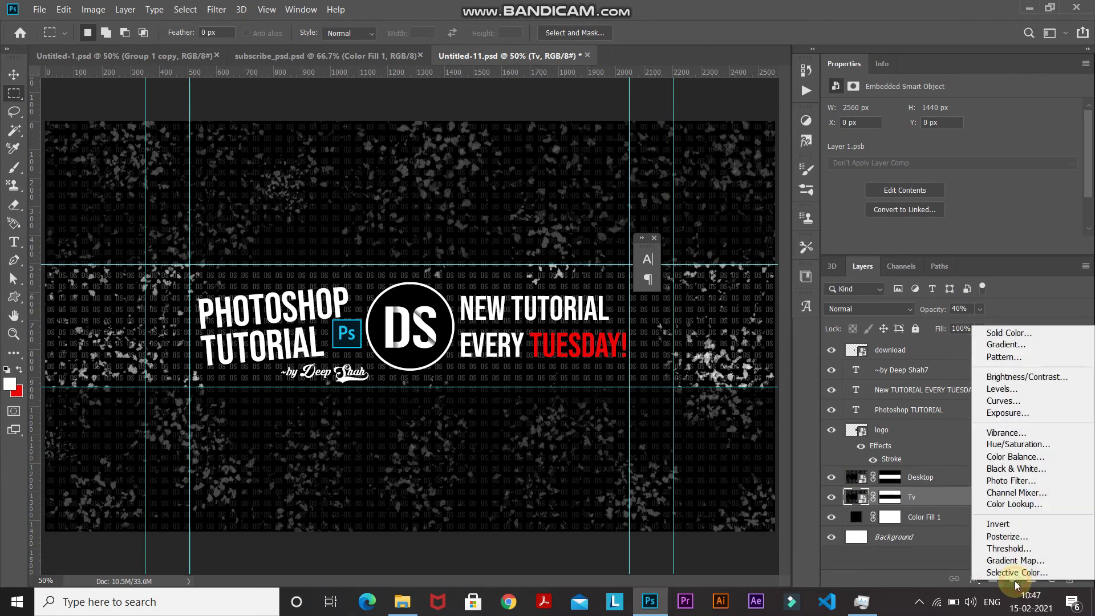
{"action": "left_click", "coordinate": [993, 413]}
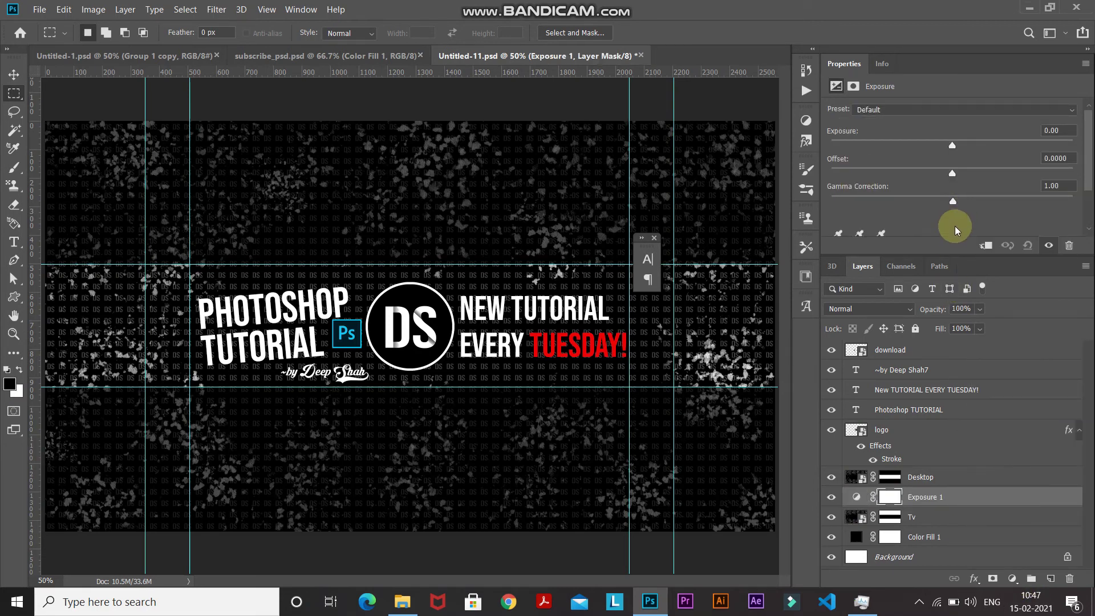
{"action": "left_click", "coordinate": [986, 247]}
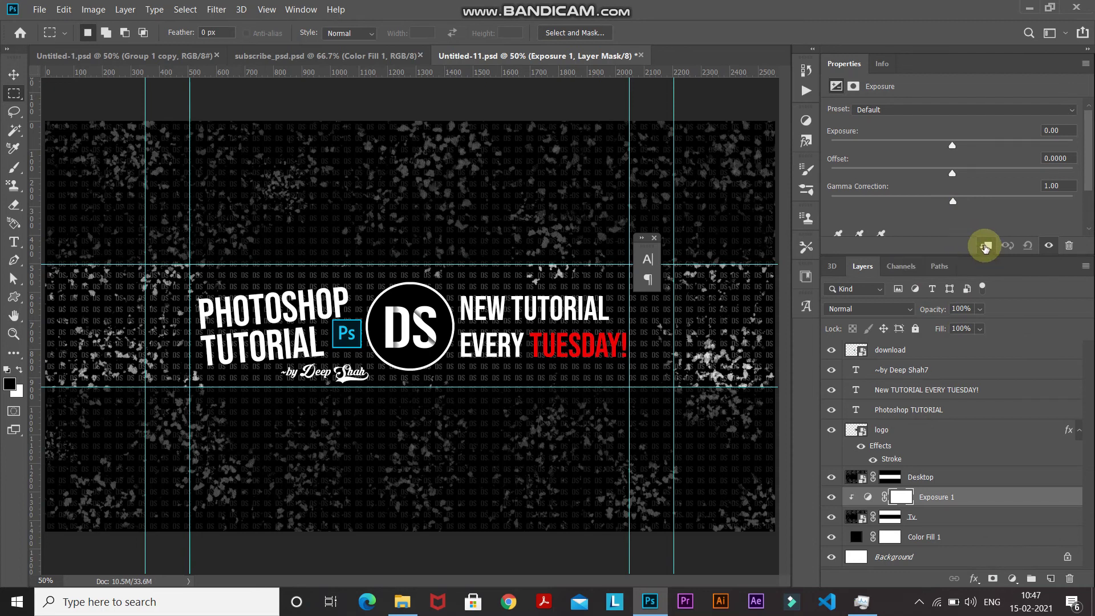
{"action": "left_click_drag", "start_coordinate": [947, 138], "coordinate": [920, 147]}
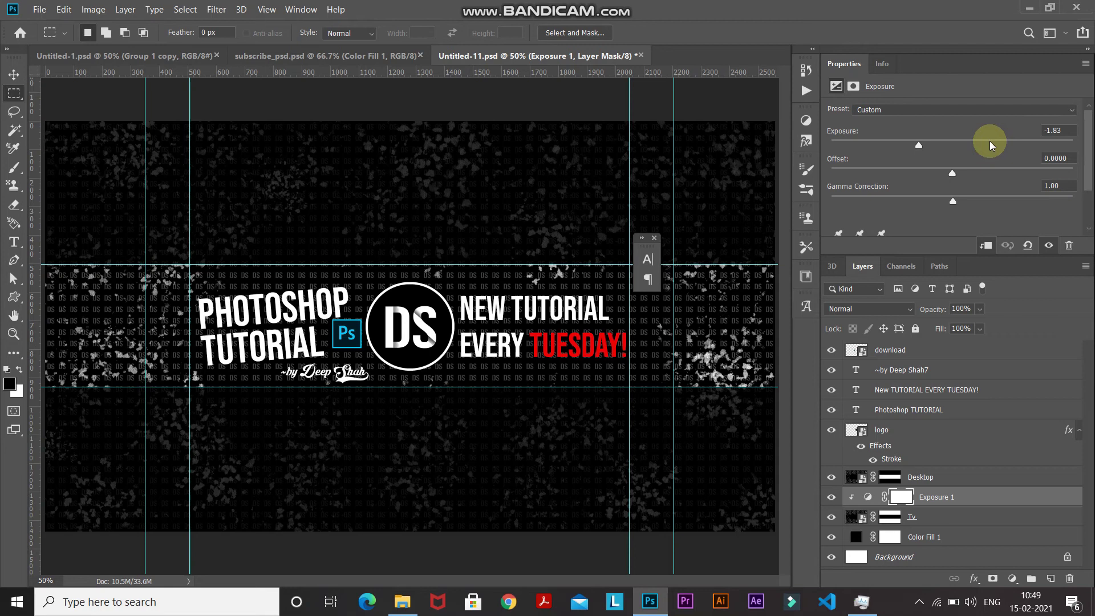
- Copy the red SUBSCRIBE NOW graphic from subscribe_psd.psd into the Untitled-11 banner, above the download layer
{"action": "left_click", "coordinate": [930, 354]}
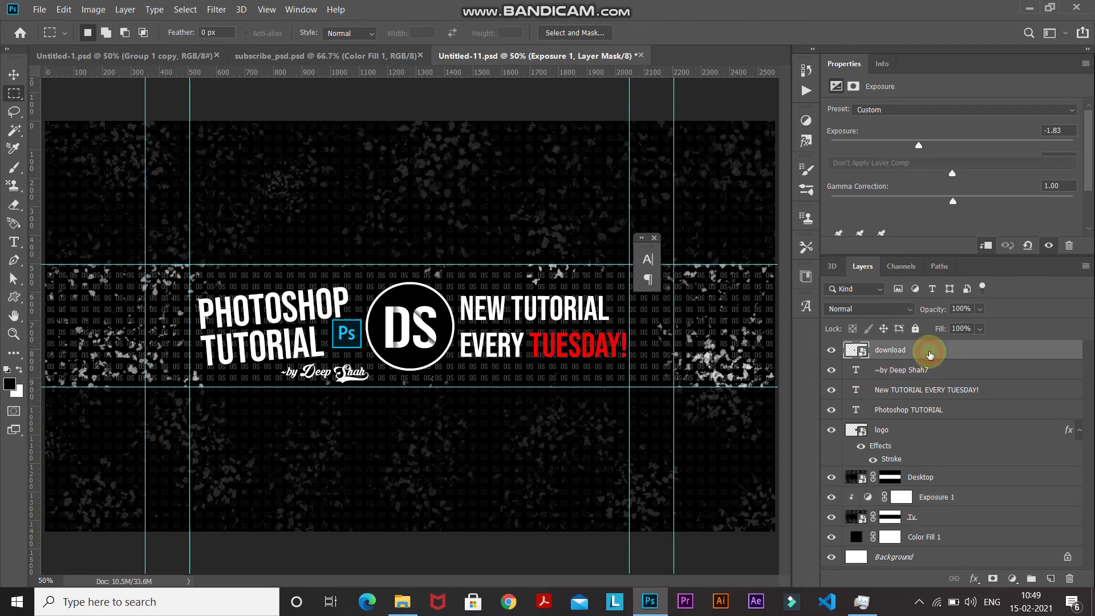
{"action": "left_click", "coordinate": [277, 56]}
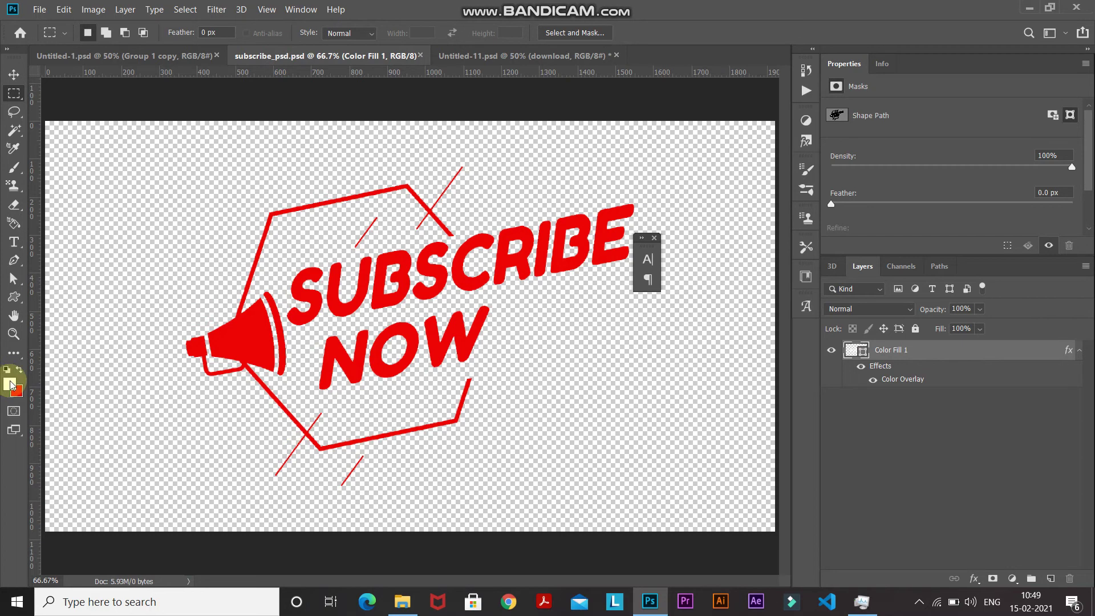
{"action": "left_click", "coordinate": [14, 74]}
{"action": "left_click_drag", "start_coordinate": [375, 336], "coordinate": [457, 422]}
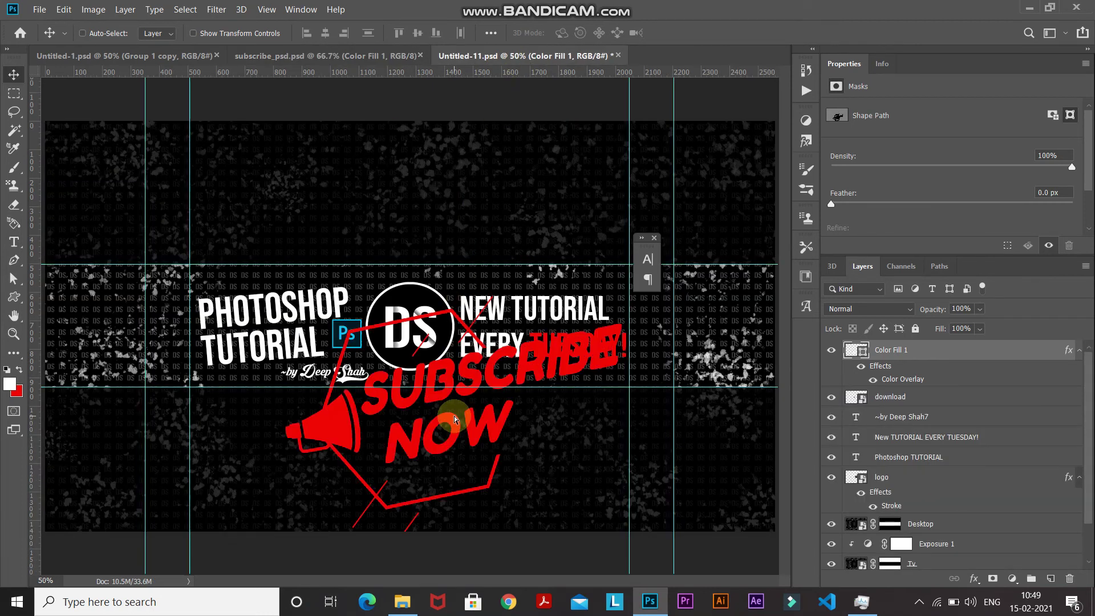
- Scale the SUBSCRIBE NOW graphic to about 27.4% and place it at the left end of the banner's central band
{"action": "key", "text": "ctrl"}
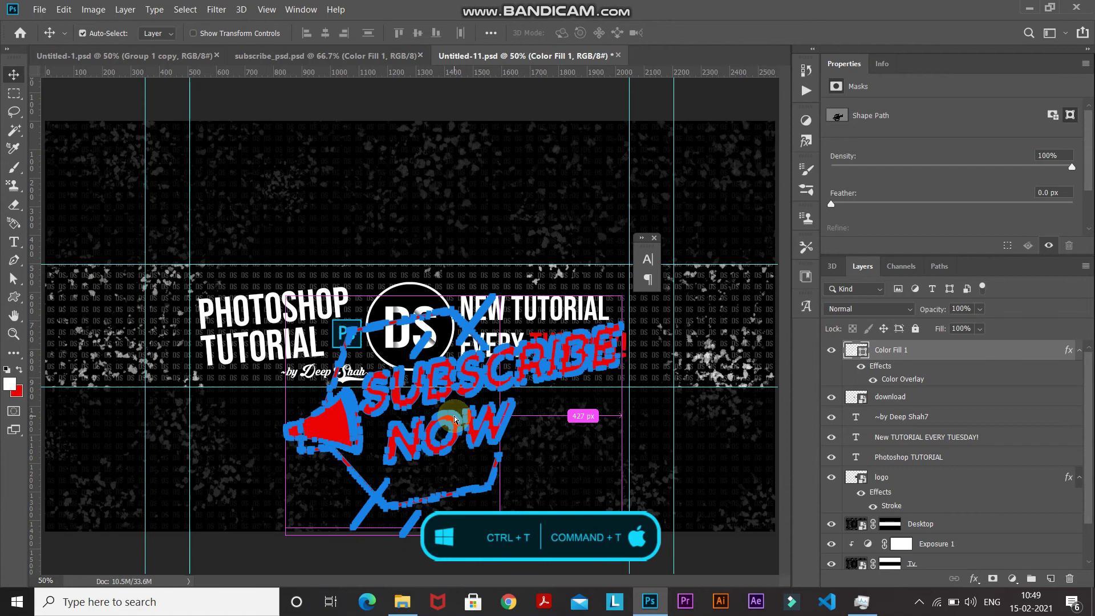
{"action": "key", "text": "ctrl+t"}
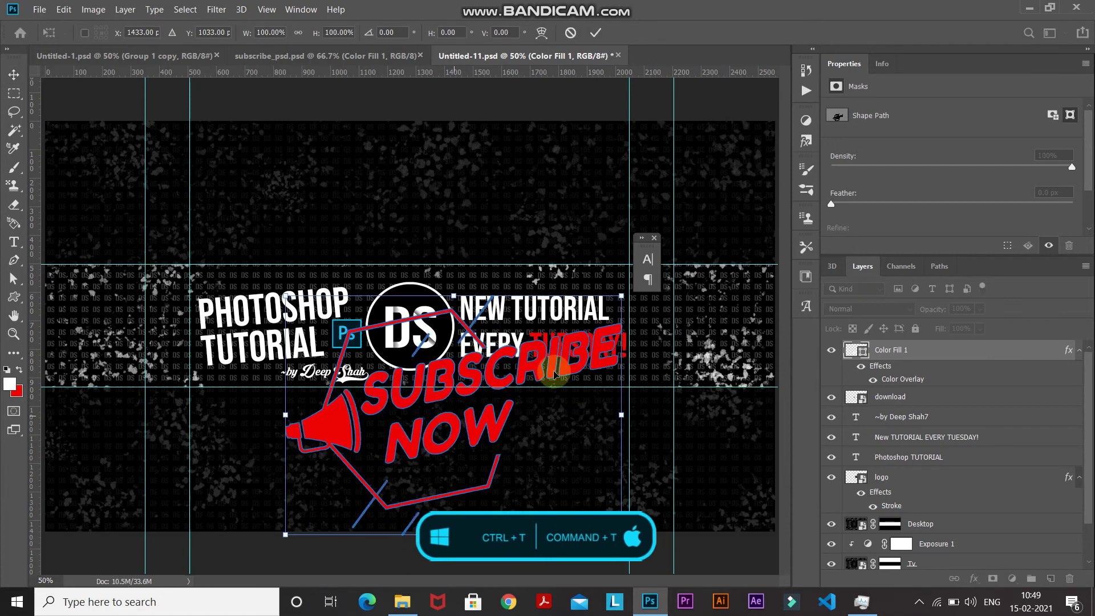
{"action": "left_click_drag", "start_coordinate": [620, 294], "coordinate": [70, 313]}
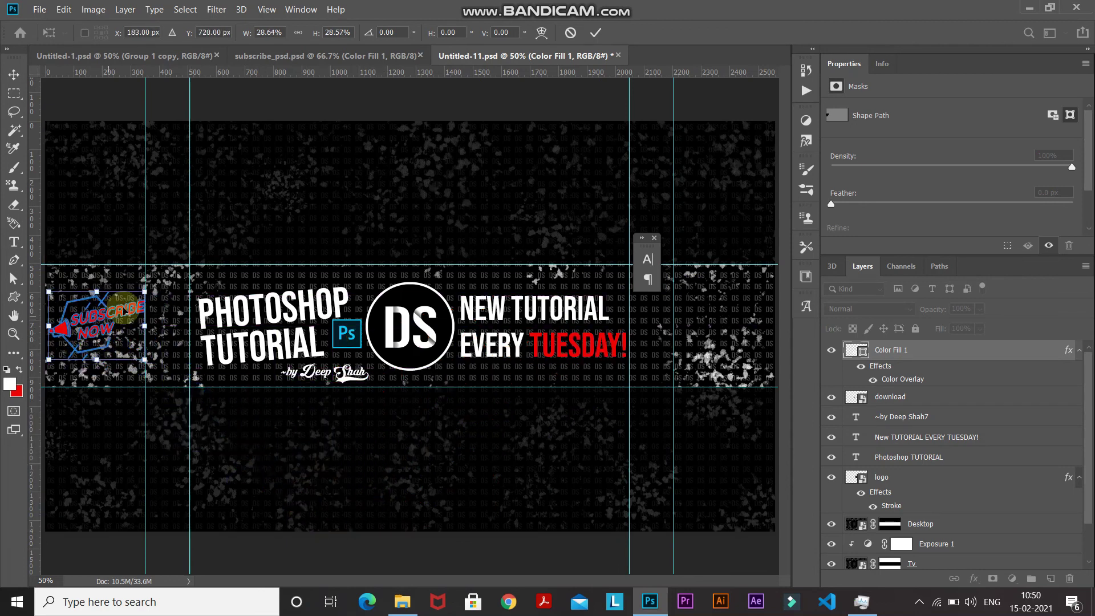
{"action": "left_click_drag", "start_coordinate": [142, 292], "coordinate": [118, 318]}
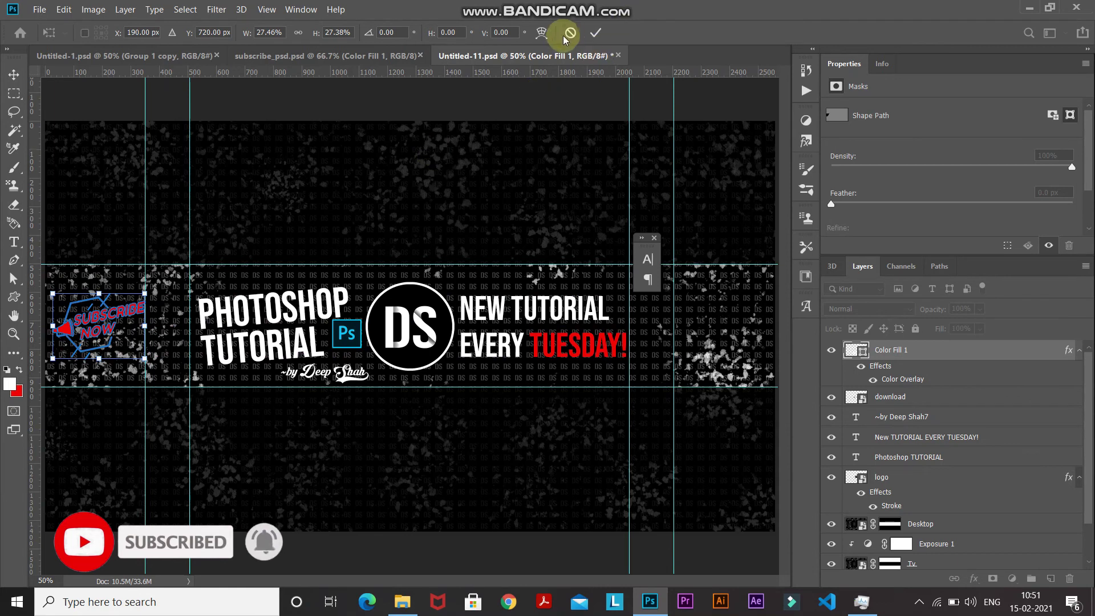
{"action": "left_click", "coordinate": [594, 34]}
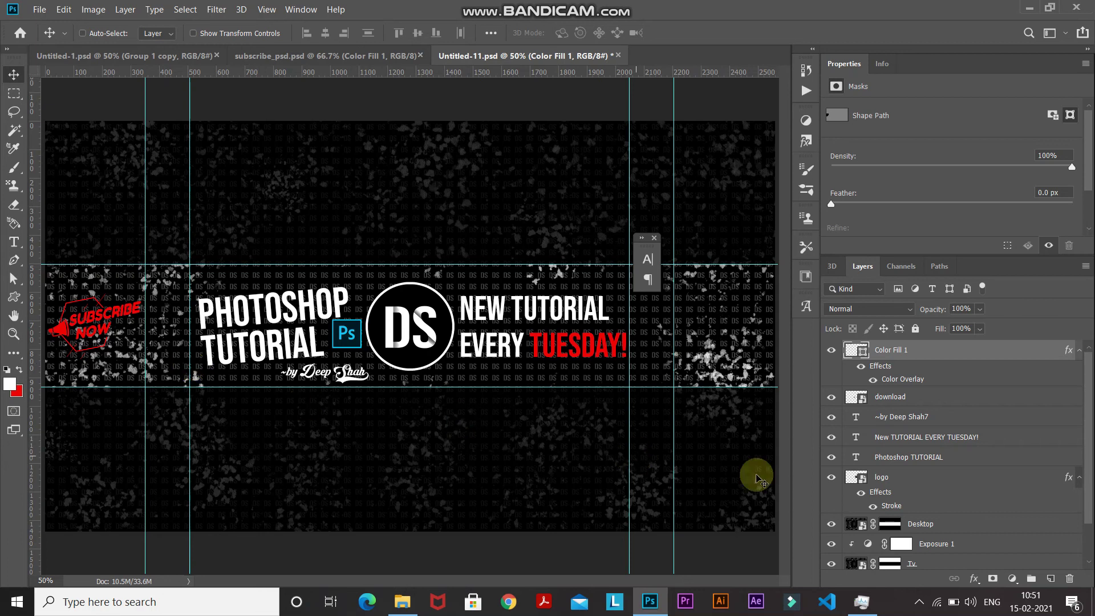
- Add a 20 px black outside stroke to the SUBSCRIBE NOW graphic
{"action": "left_click", "coordinate": [976, 579]}
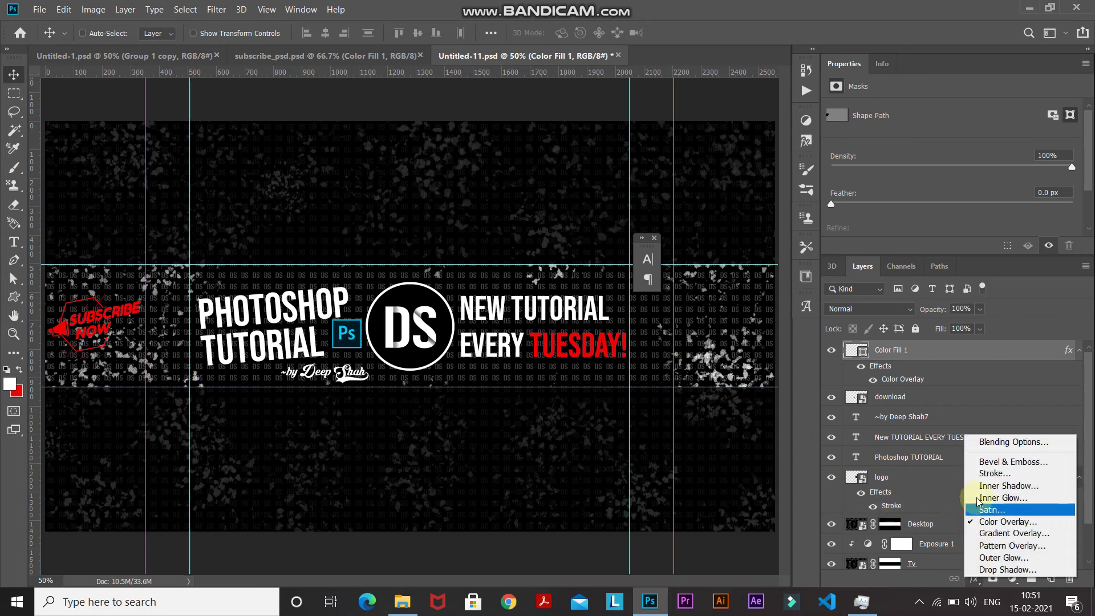
{"action": "left_click", "coordinate": [981, 475]}
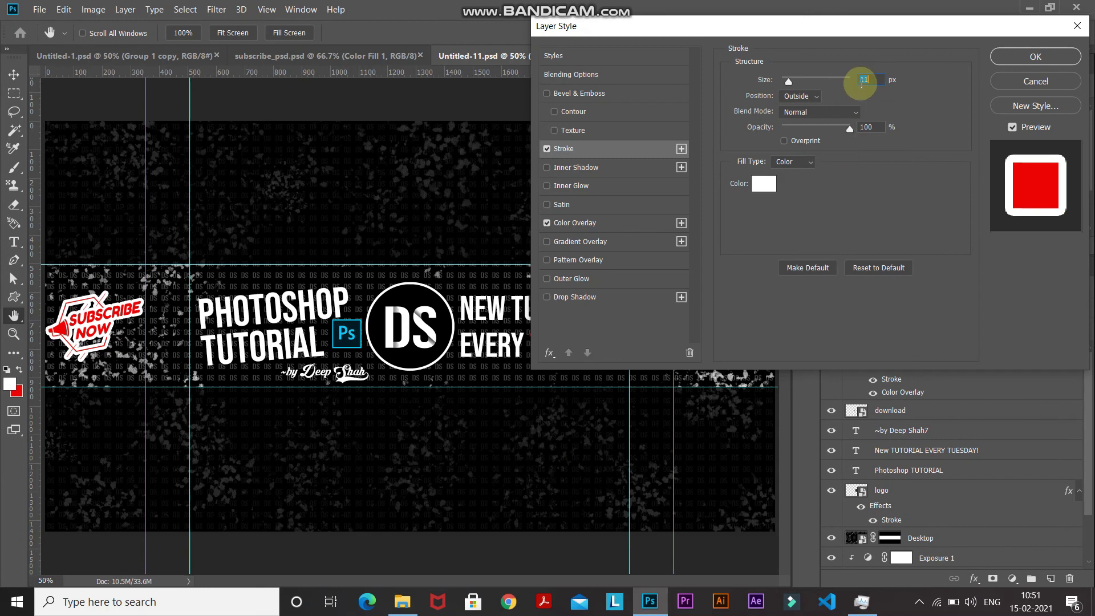
{"action": "type", "text": "10"}
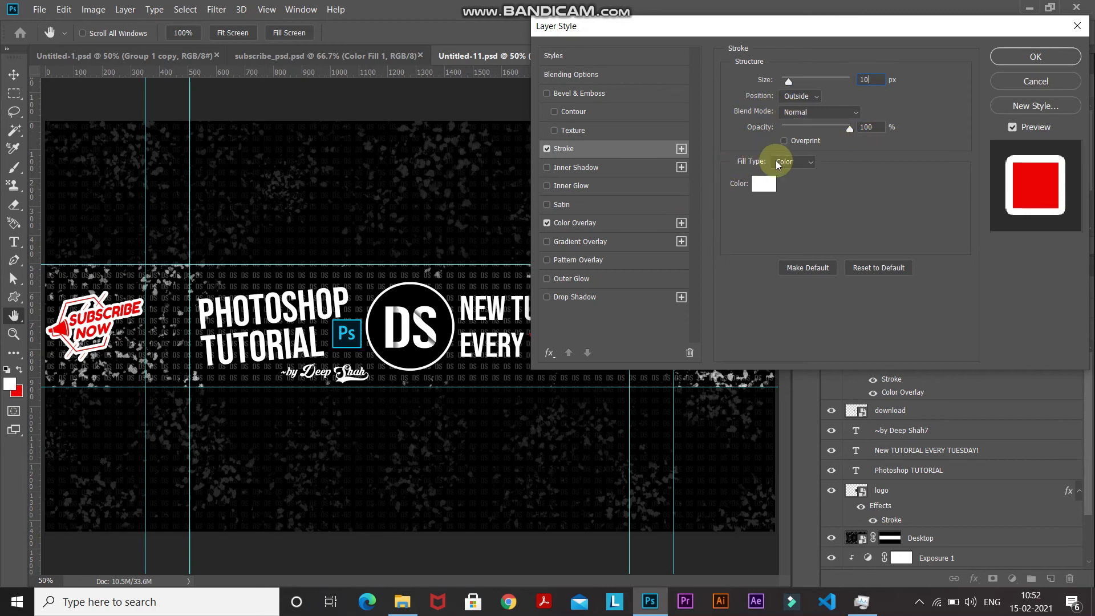
{"action": "left_click", "coordinate": [759, 183]}
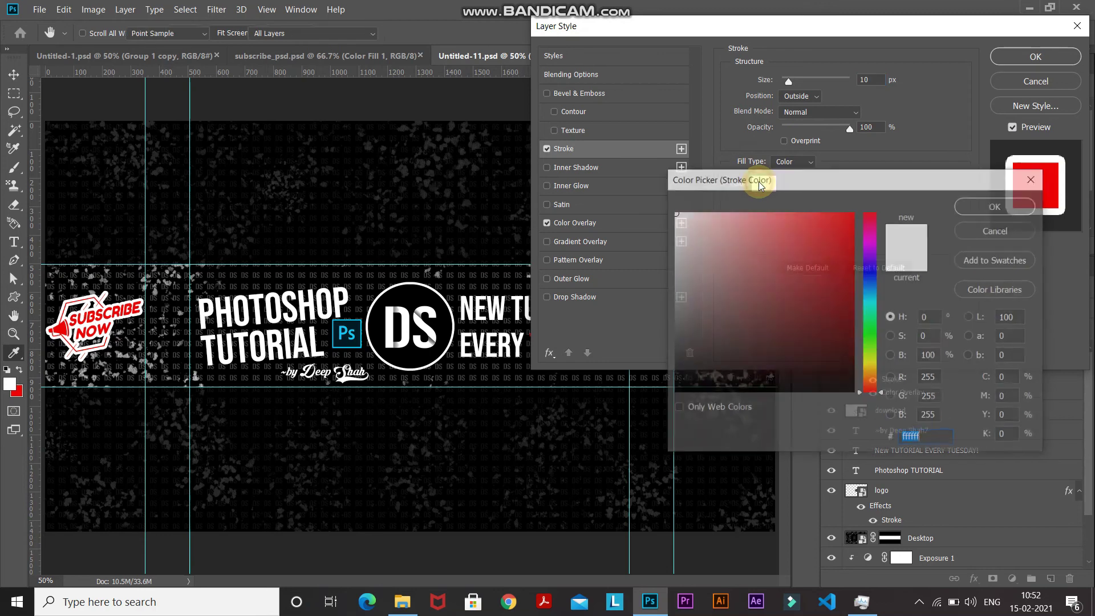
{"action": "left_click_drag", "start_coordinate": [746, 344], "coordinate": [673, 393]}
{"action": "left_click", "coordinate": [973, 207]}
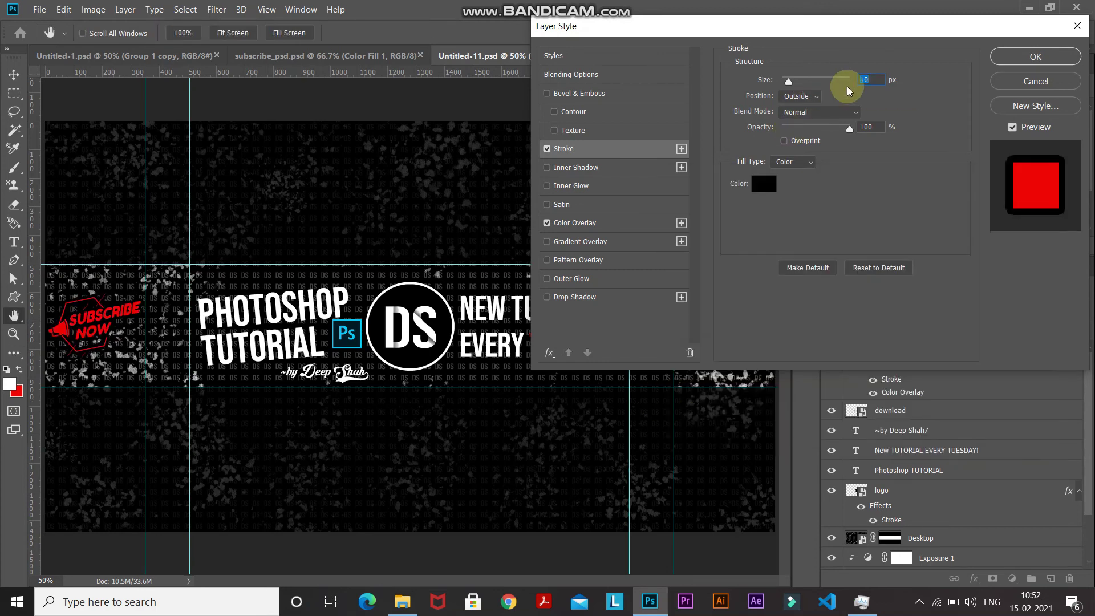
{"action": "type", "text": "20"}
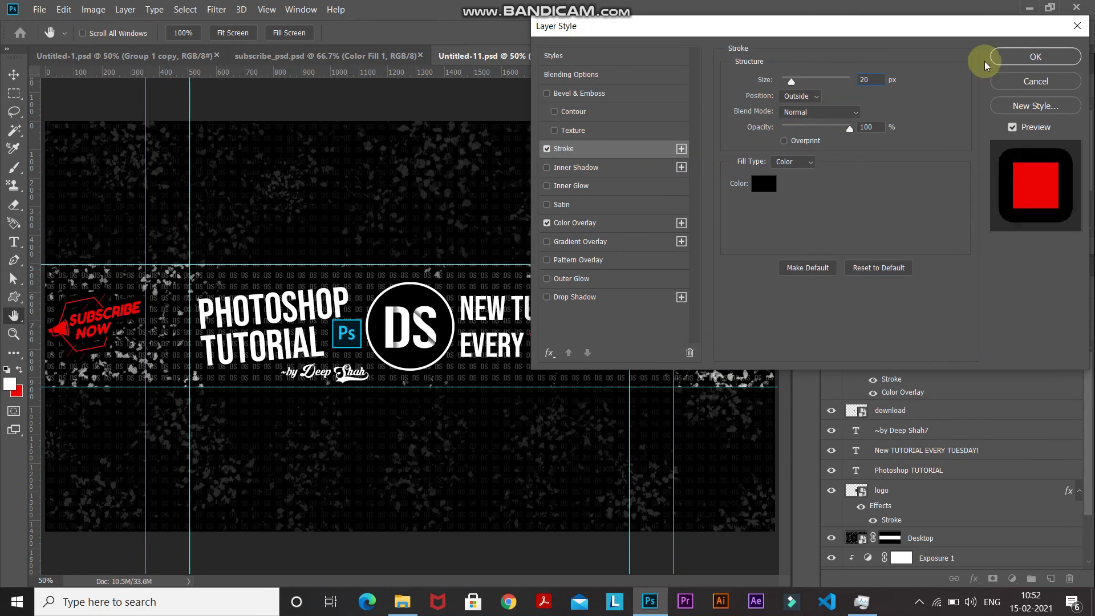
{"action": "left_click", "coordinate": [1035, 57]}
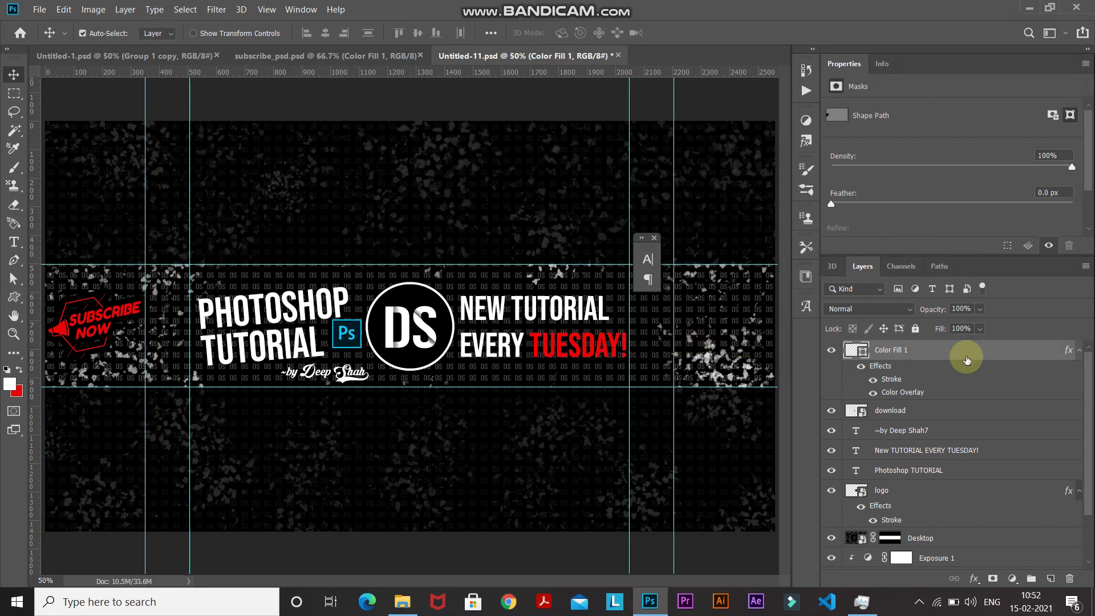
- Duplicate the SUBSCRIBE NOW graphic and place the copy level with it at the right end of the central band
{"action": "key", "text": "ctrl+j"}
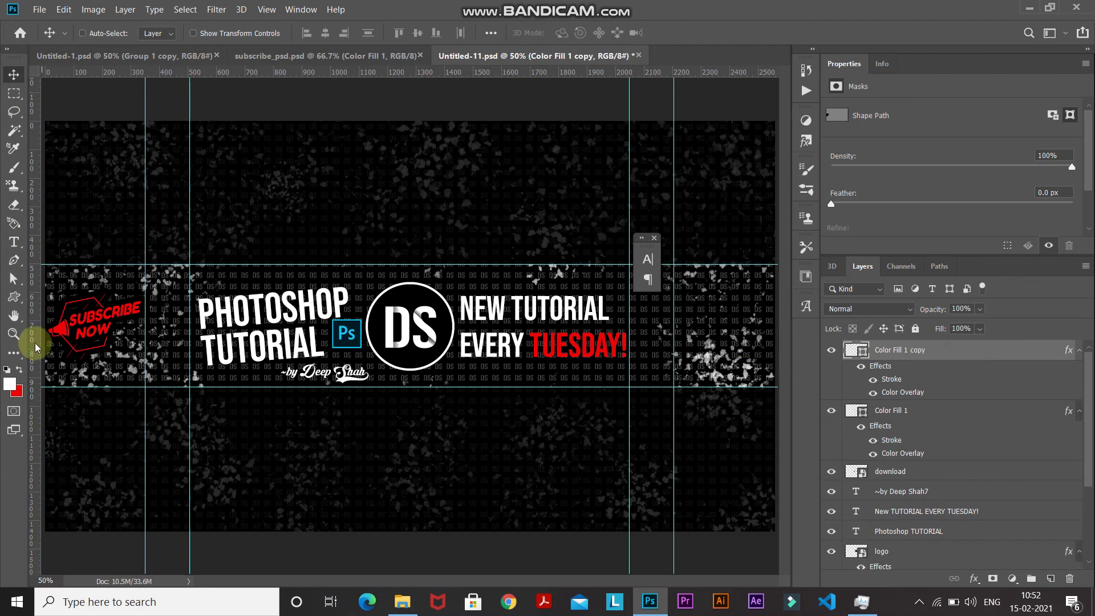
{"action": "left_click_drag", "start_coordinate": [84, 335], "coordinate": [709, 318]}
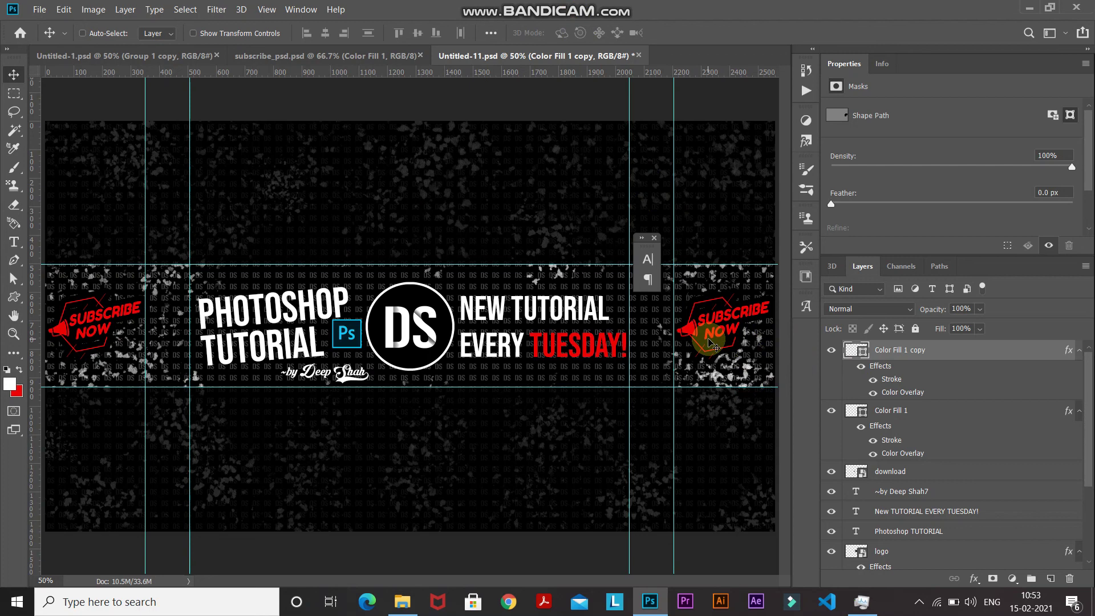
- Hide the guides and close the floating character and paragraph panel covering the banner
{"action": "left_click", "coordinate": [266, 10]}
{"action": "mouse_move", "coordinate": [297, 254]}
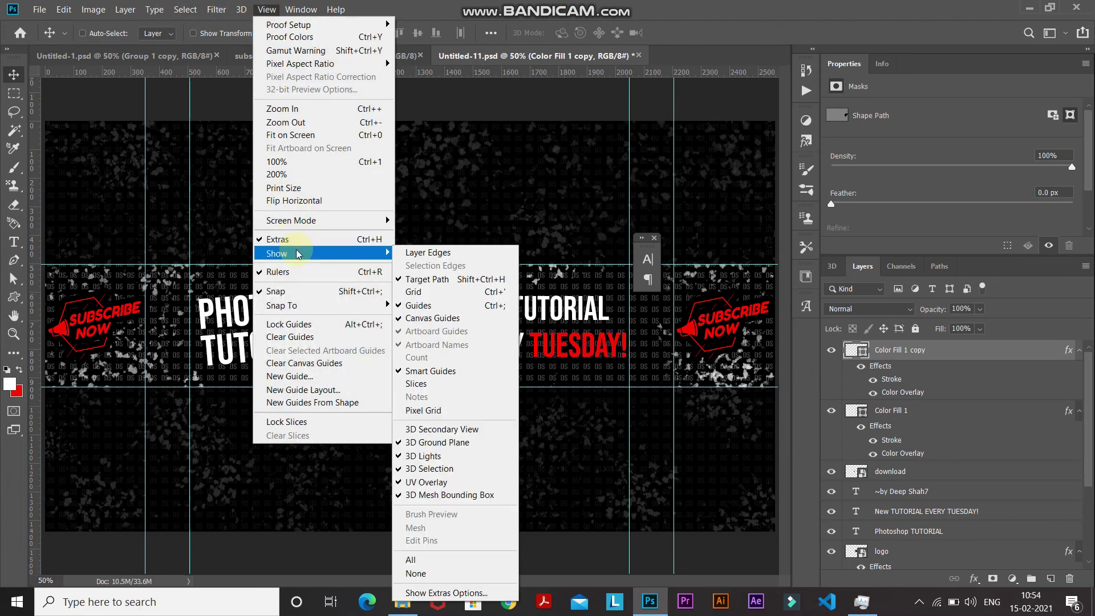
{"action": "left_click", "coordinate": [416, 305]}
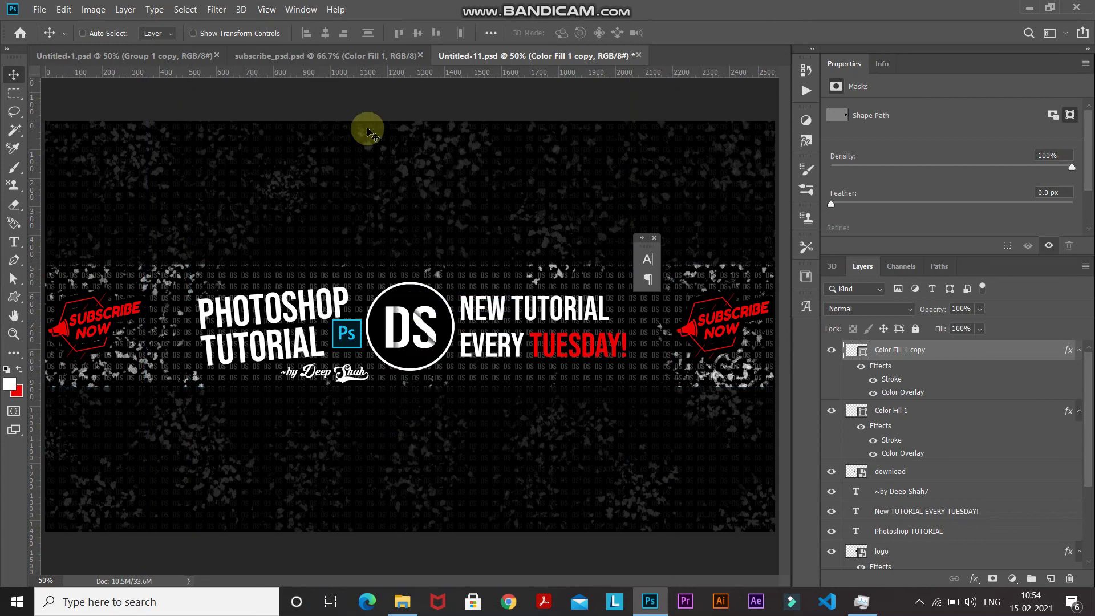
{"action": "left_click", "coordinate": [654, 238]}
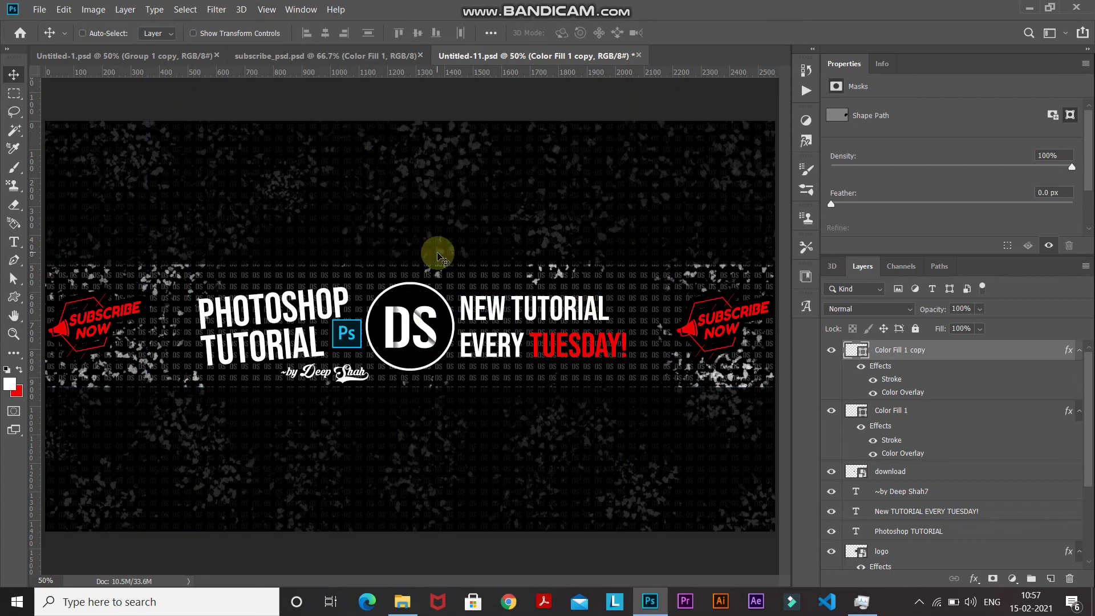